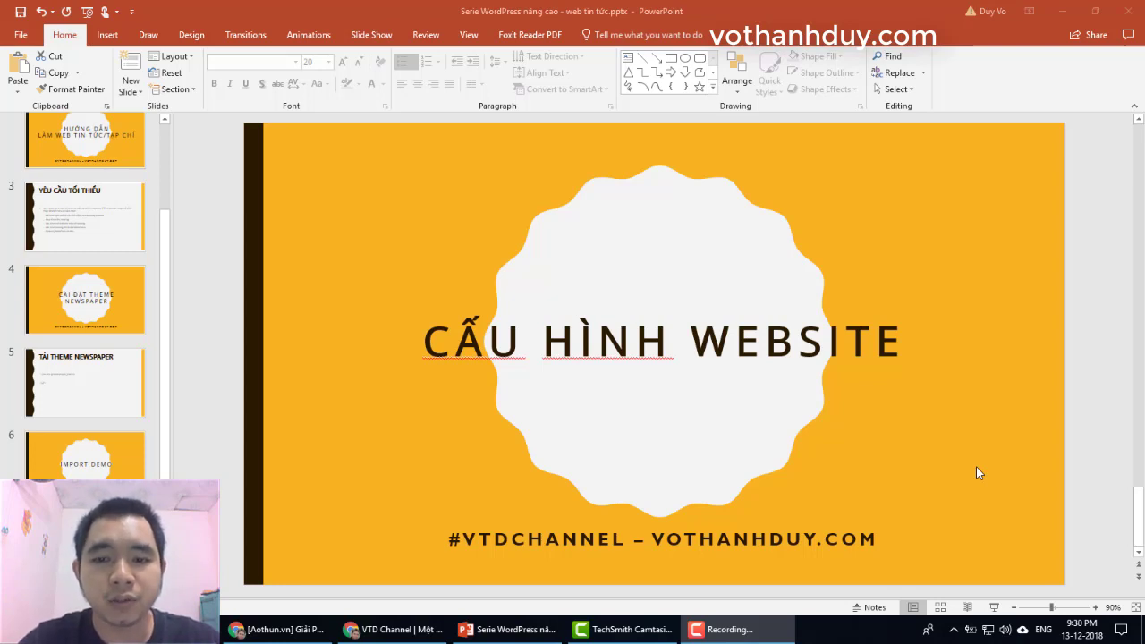
Switch to the Chrome window with the WordPress admin and open the Newspaper theme's Theme panel.
{"action": "left_click", "coordinate": [422, 630]}
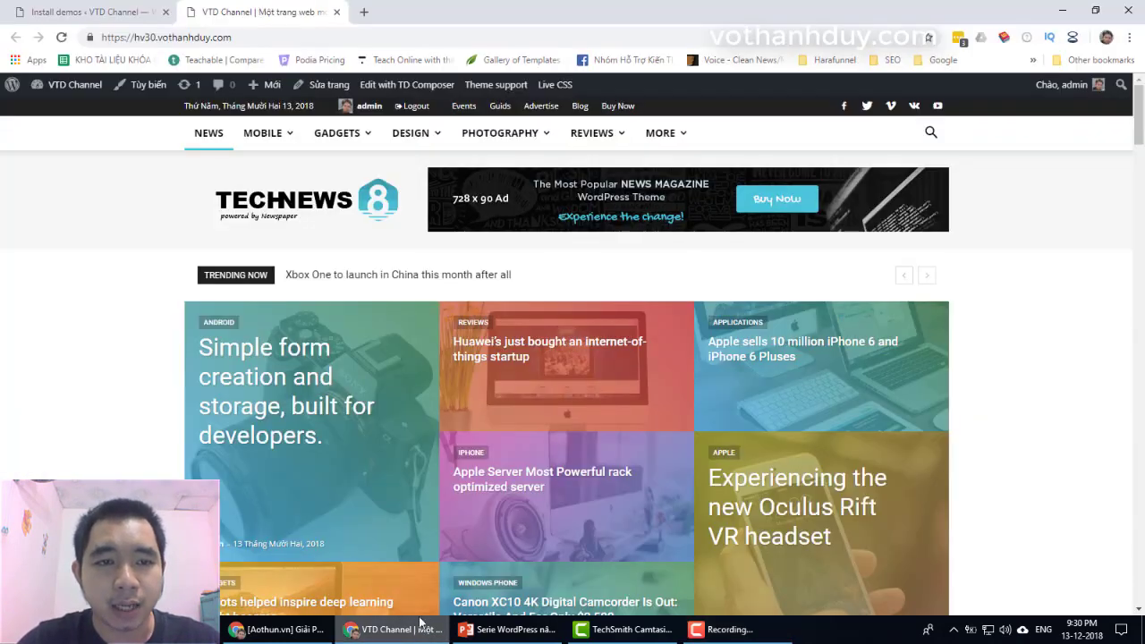
{"action": "left_click", "coordinate": [88, 8]}
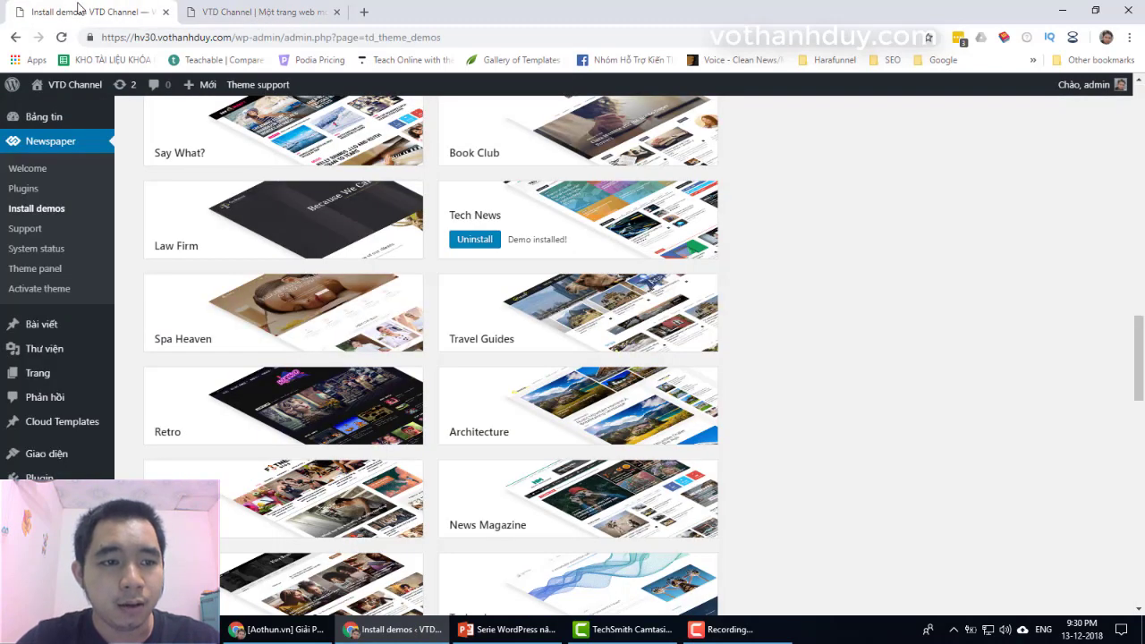
{"action": "scroll", "coordinate": [61, 145], "scroll_direction": "up", "scroll_amount": 2}
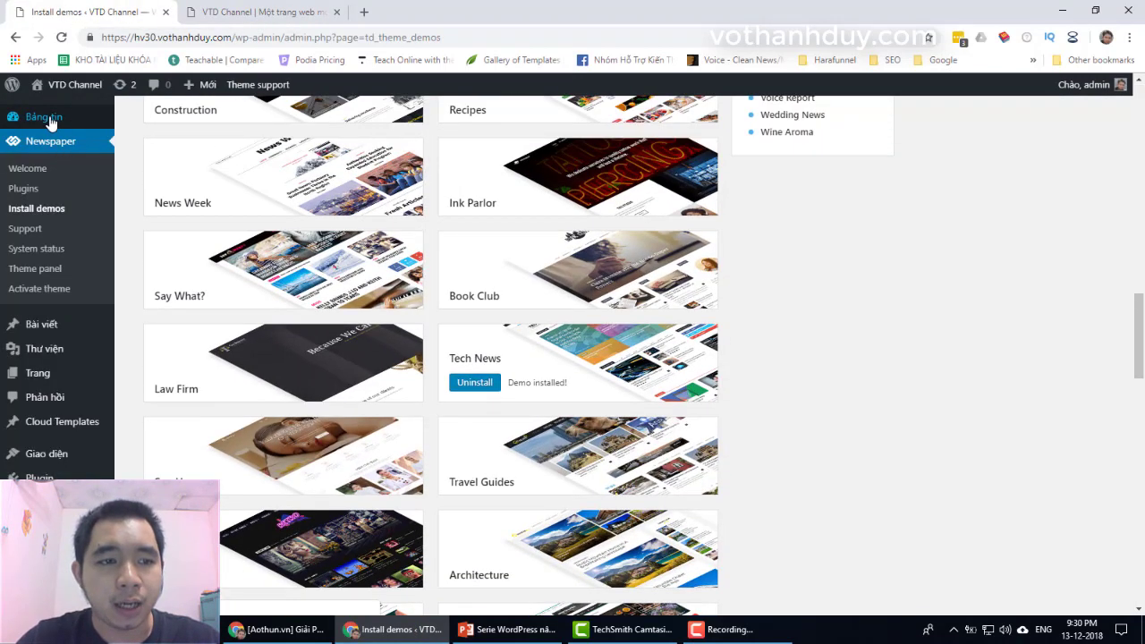
{"action": "mouse_move", "coordinate": [45, 114]}
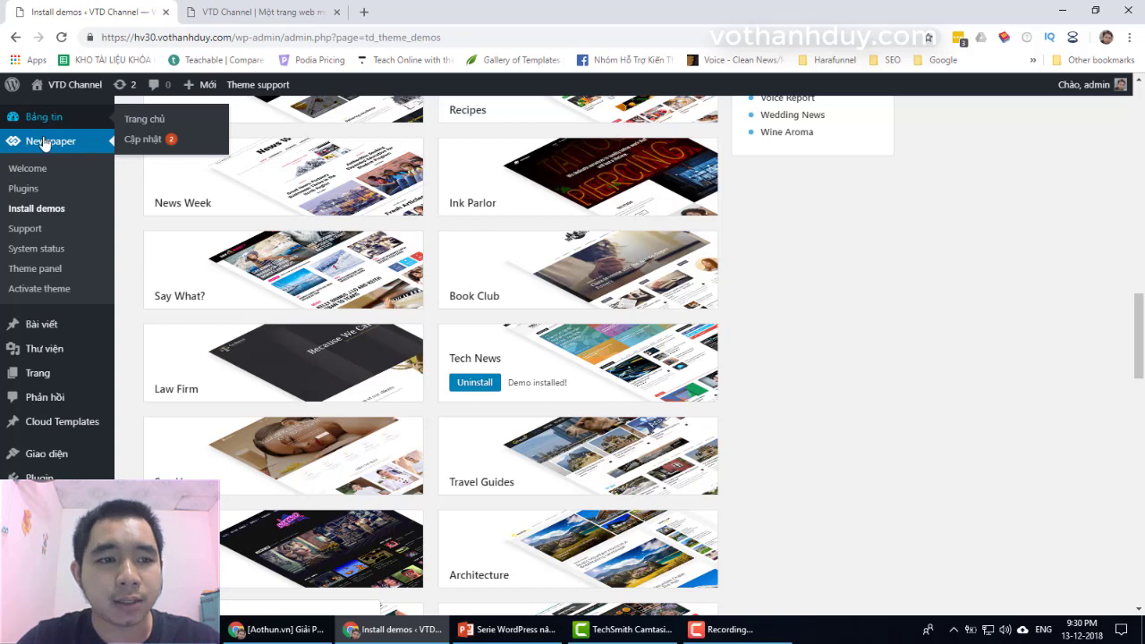
{"action": "left_click", "coordinate": [60, 144]}
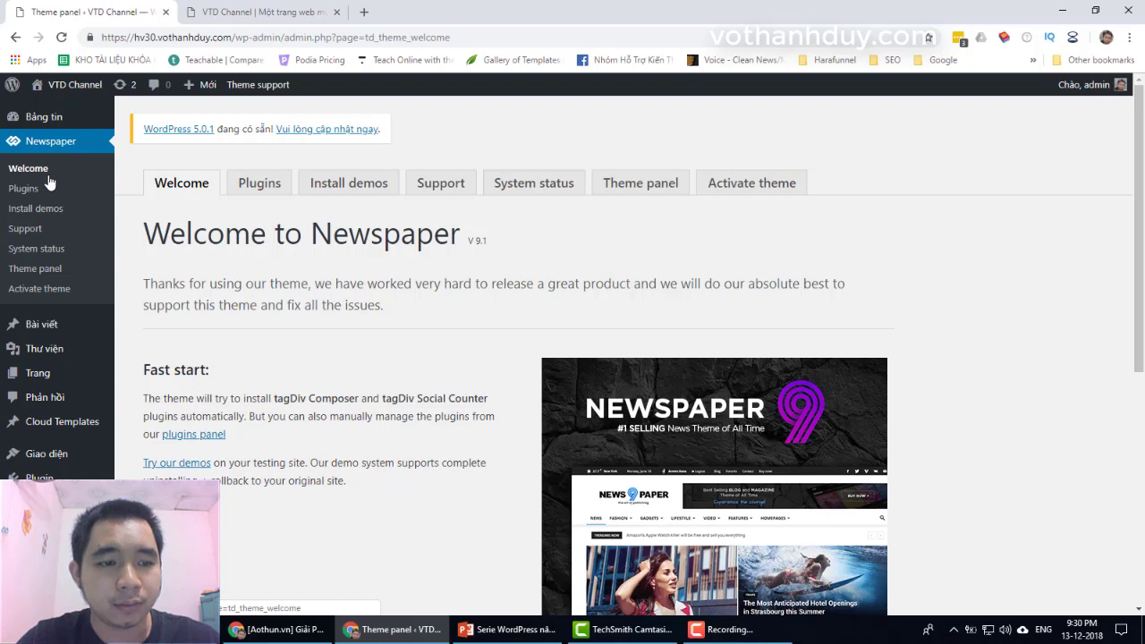
{"action": "left_click", "coordinate": [40, 268]}
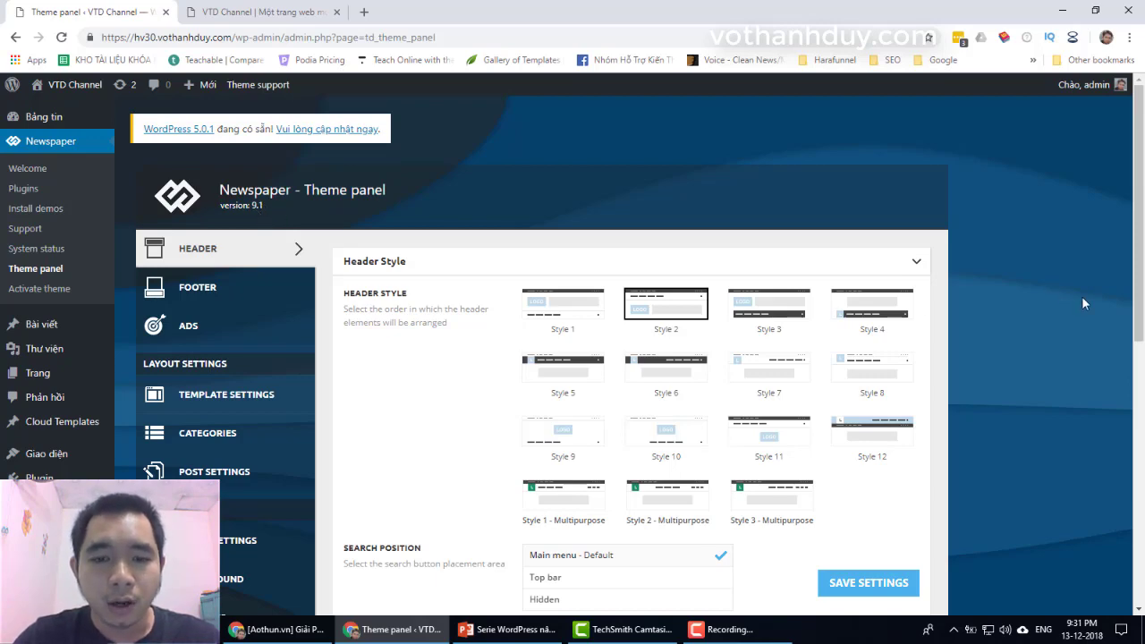
Look through the Header, Footer and Ads sections of the Newspaper theme panel.
{"action": "scroll", "coordinate": [1083, 304], "scroll_direction": "down", "scroll_amount": 2}
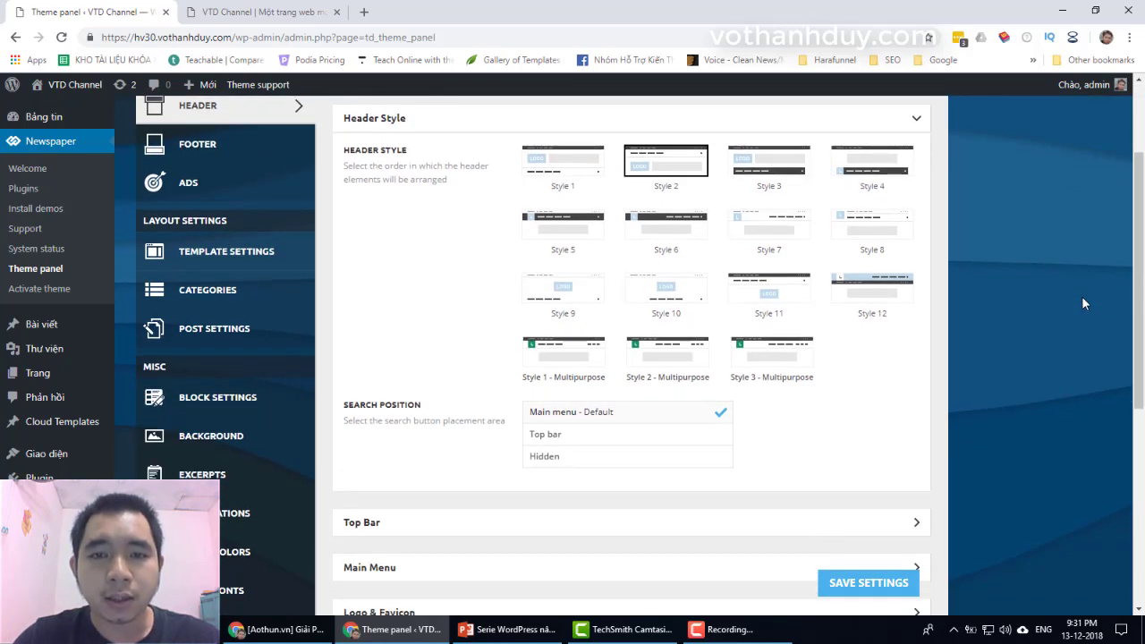
{"action": "scroll", "coordinate": [246, 193], "scroll_direction": "up", "scroll_amount": 1}
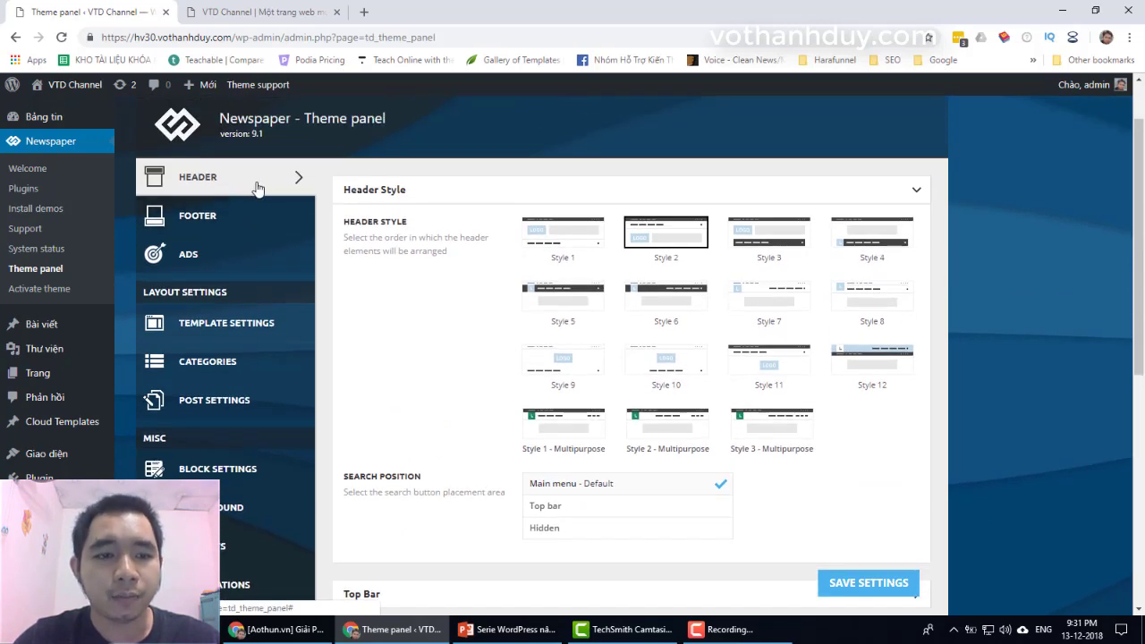
{"action": "left_click", "coordinate": [246, 224]}
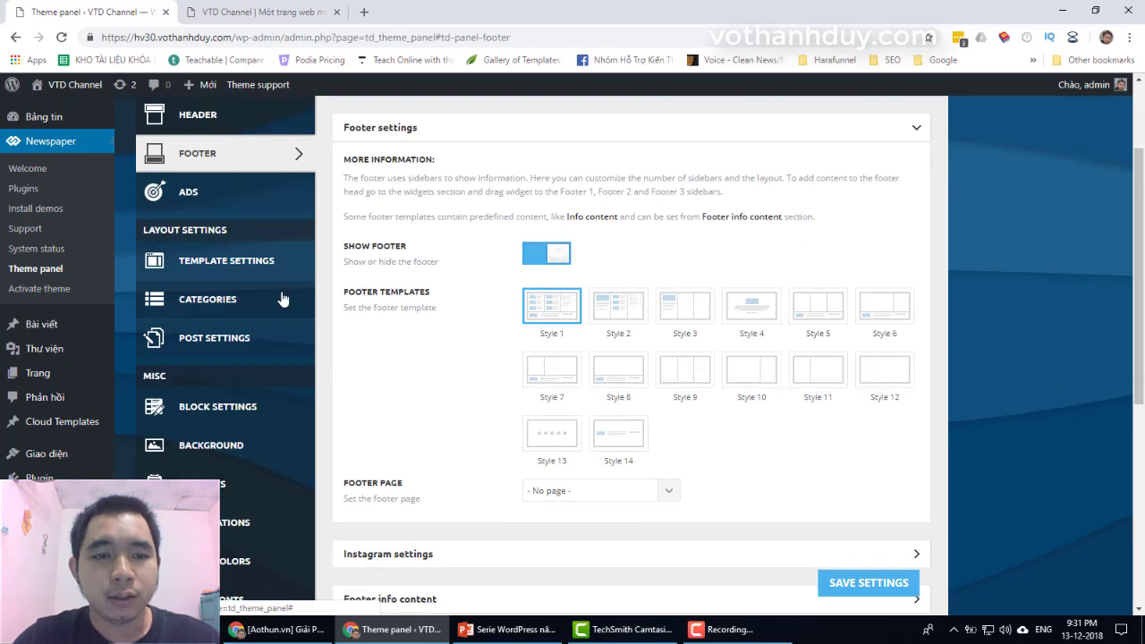
{"action": "left_click", "coordinate": [250, 179]}
{"action": "left_click", "coordinate": [250, 232]}
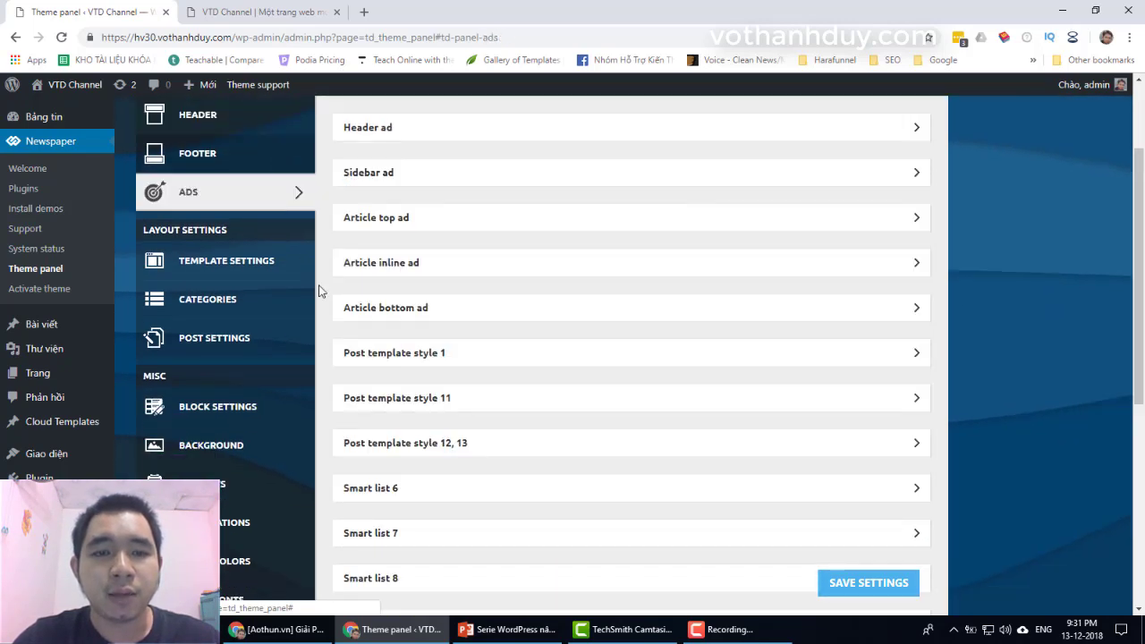
{"action": "left_click", "coordinate": [282, 159]}
{"action": "scroll", "coordinate": [337, 206], "scroll_direction": "up", "scroll_amount": 1}
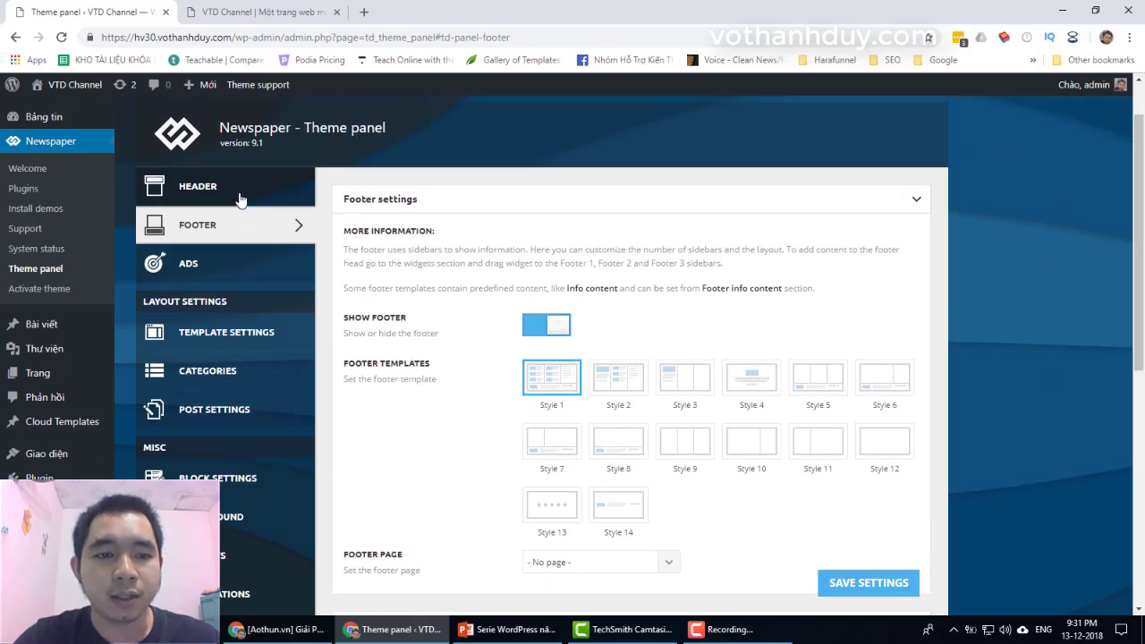
{"action": "left_click", "coordinate": [224, 267]}
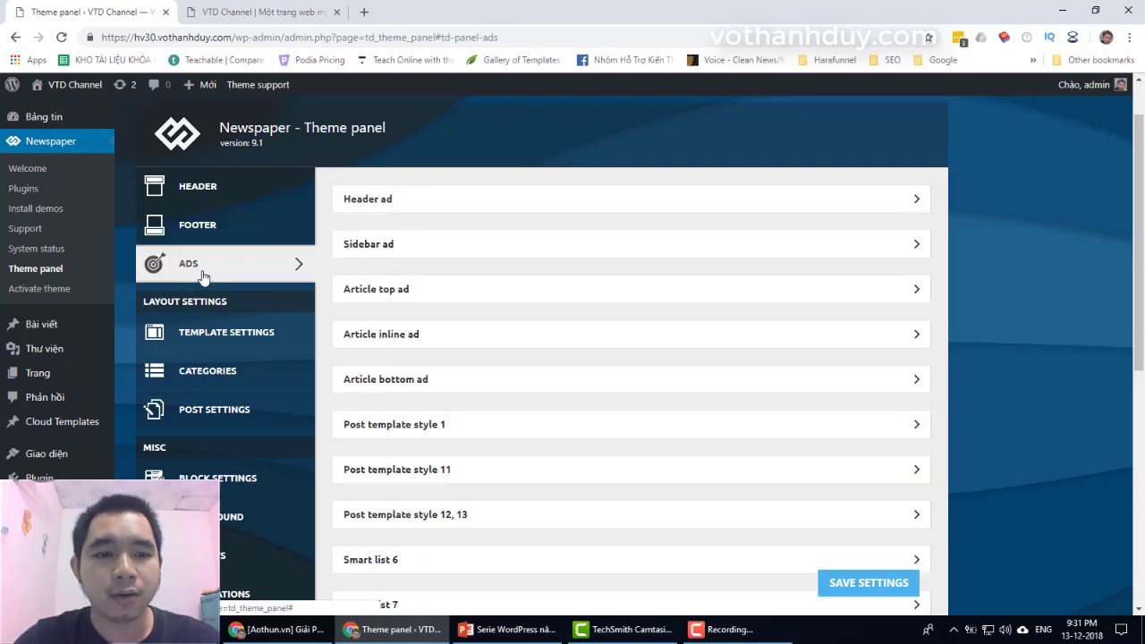
{"action": "scroll", "coordinate": [292, 322], "scroll_direction": "down", "scroll_amount": 1}
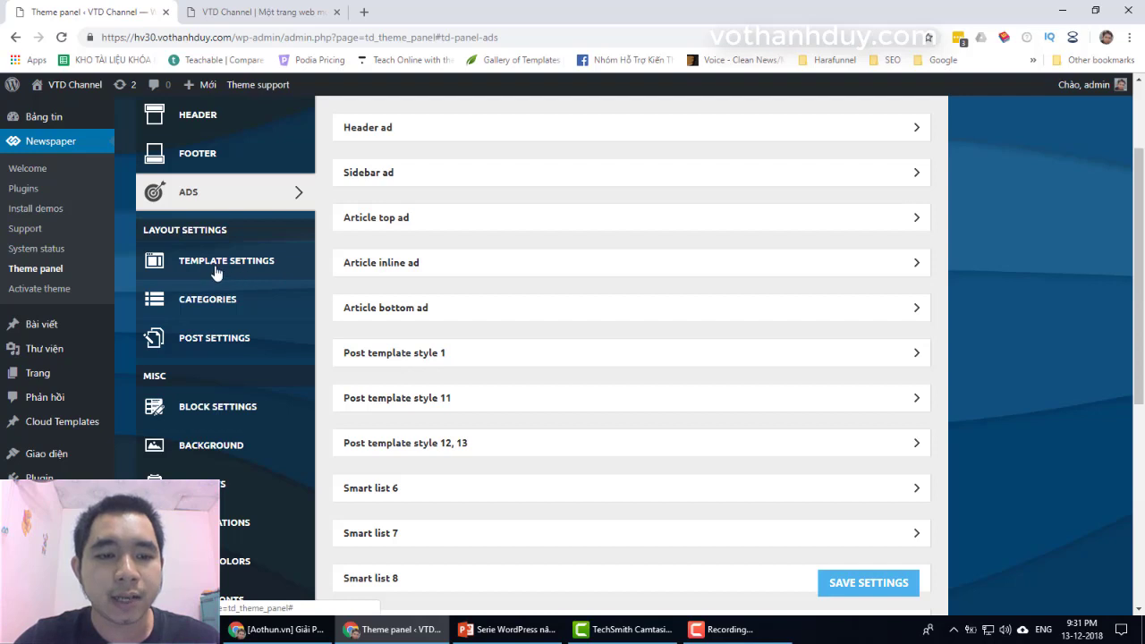
View the layout settings for templates, categories and posts in the theme panel.
{"action": "left_click", "coordinate": [266, 266]}
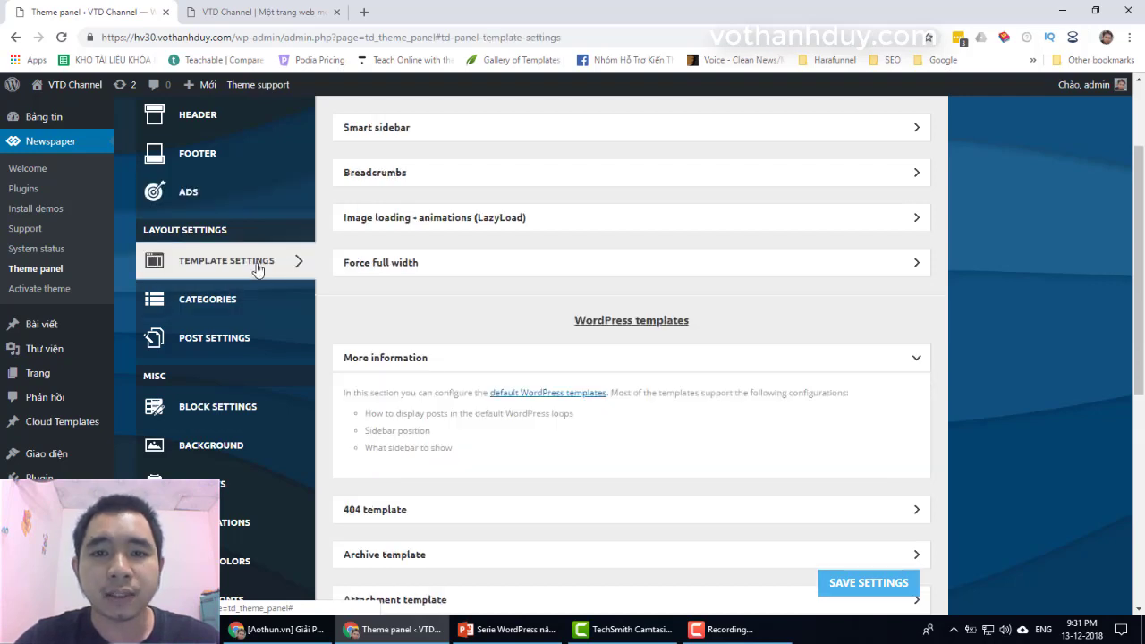
{"action": "left_click", "coordinate": [195, 304]}
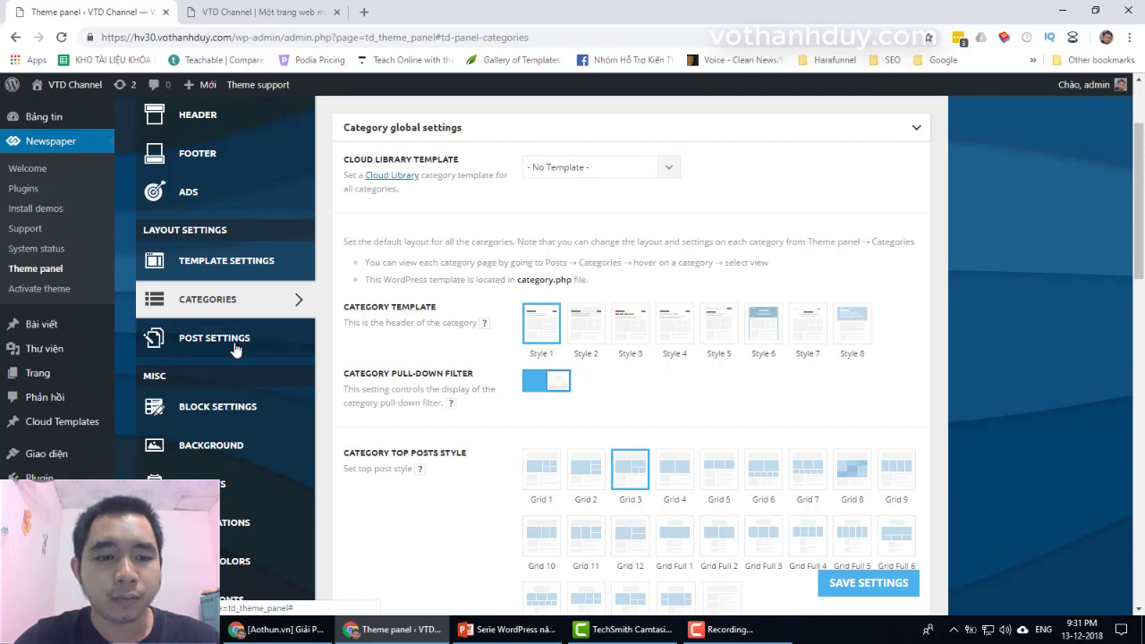
{"action": "left_click", "coordinate": [195, 345]}
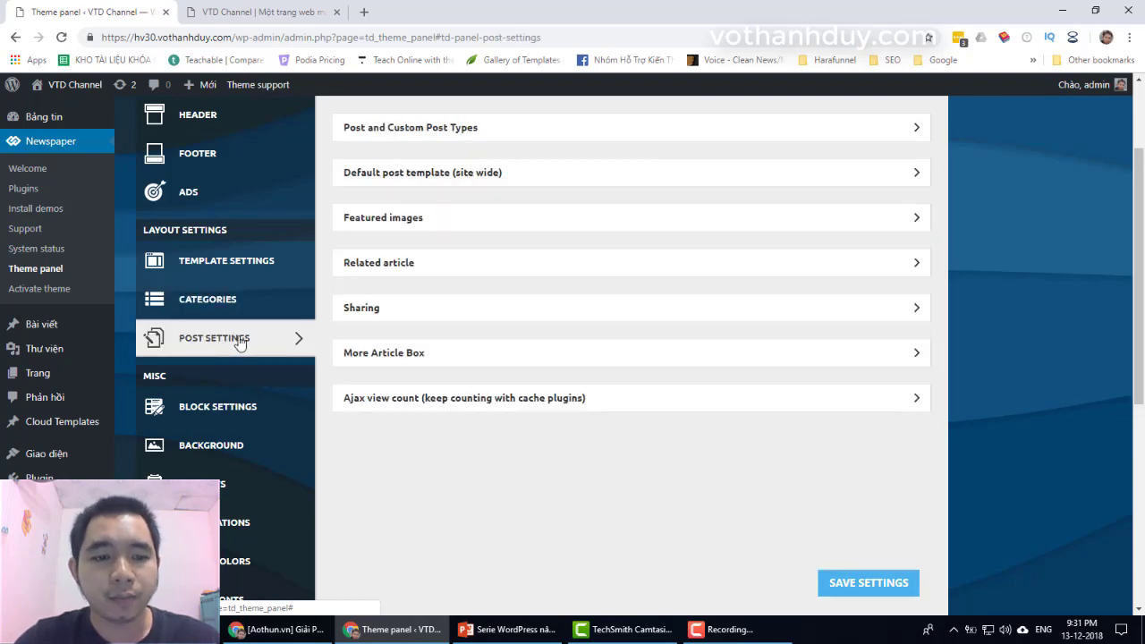
View the Block Settings, Background and Excerpts sections of the theme panel.
{"action": "scroll", "coordinate": [258, 341], "scroll_direction": "down", "scroll_amount": 2}
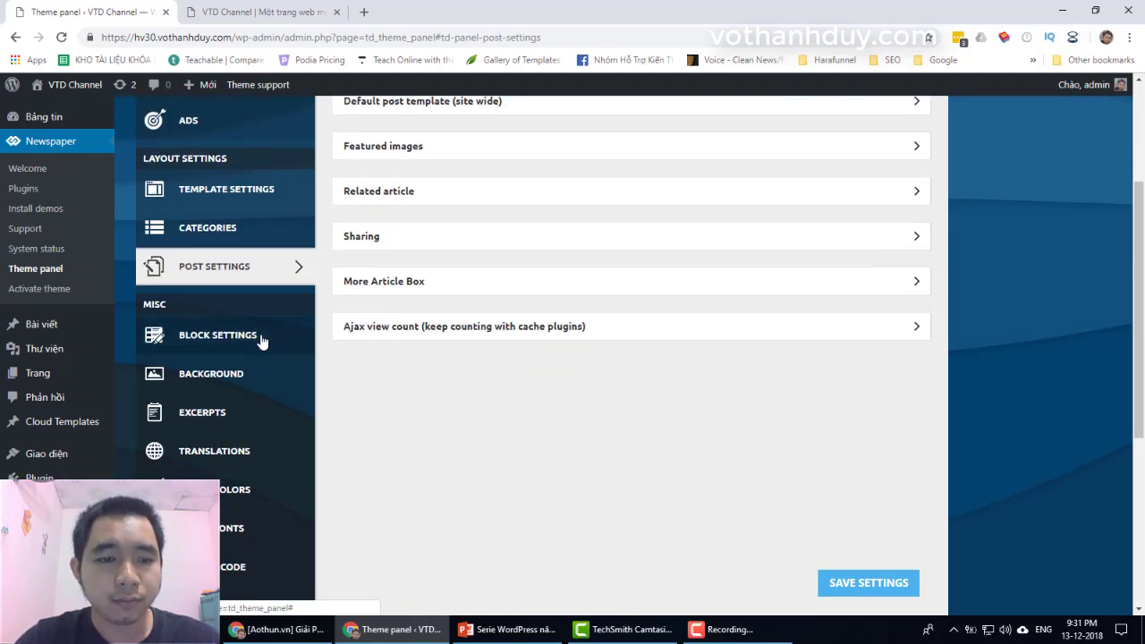
{"action": "scroll", "coordinate": [262, 341], "scroll_direction": "down", "scroll_amount": 1}
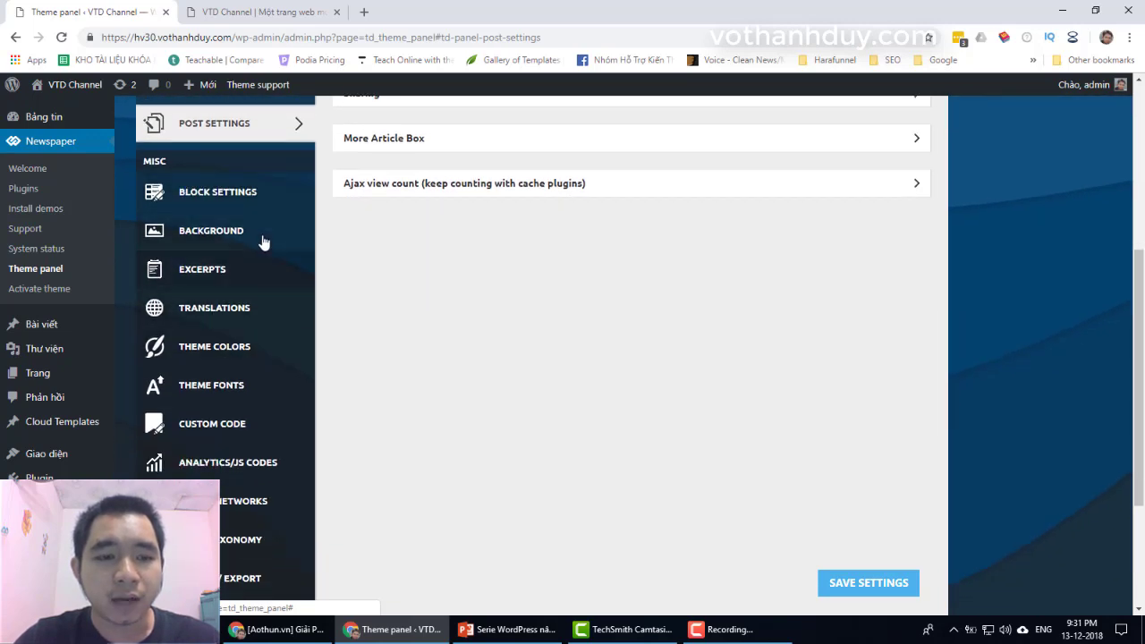
{"action": "left_click", "coordinate": [235, 207]}
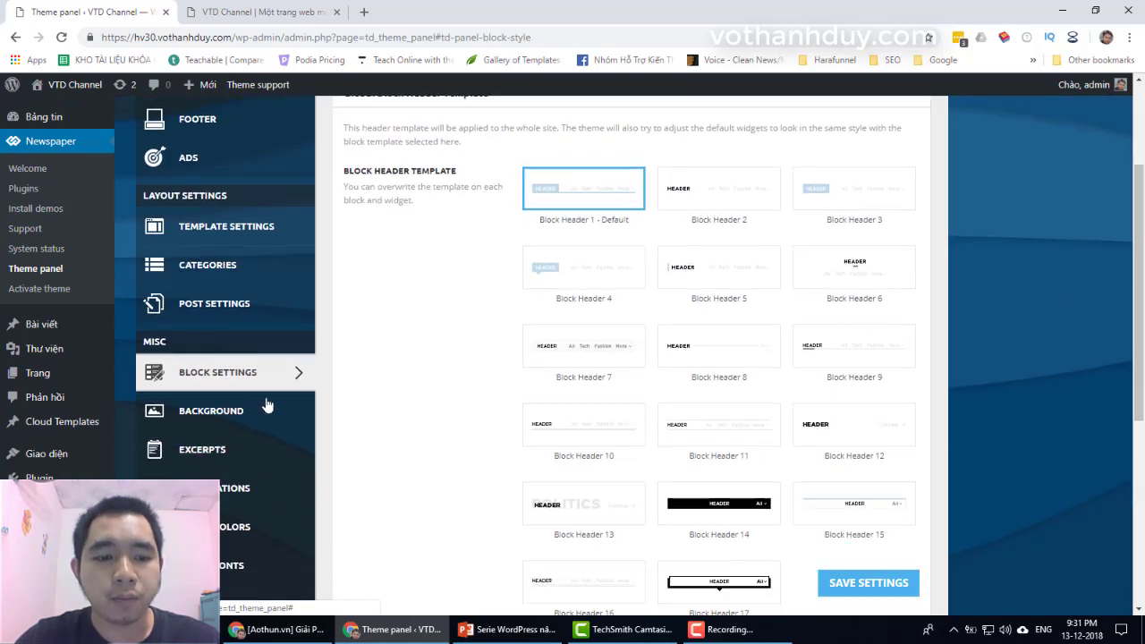
{"action": "left_click", "coordinate": [250, 383]}
{"action": "scroll", "coordinate": [256, 429], "scroll_direction": "down", "scroll_amount": 2}
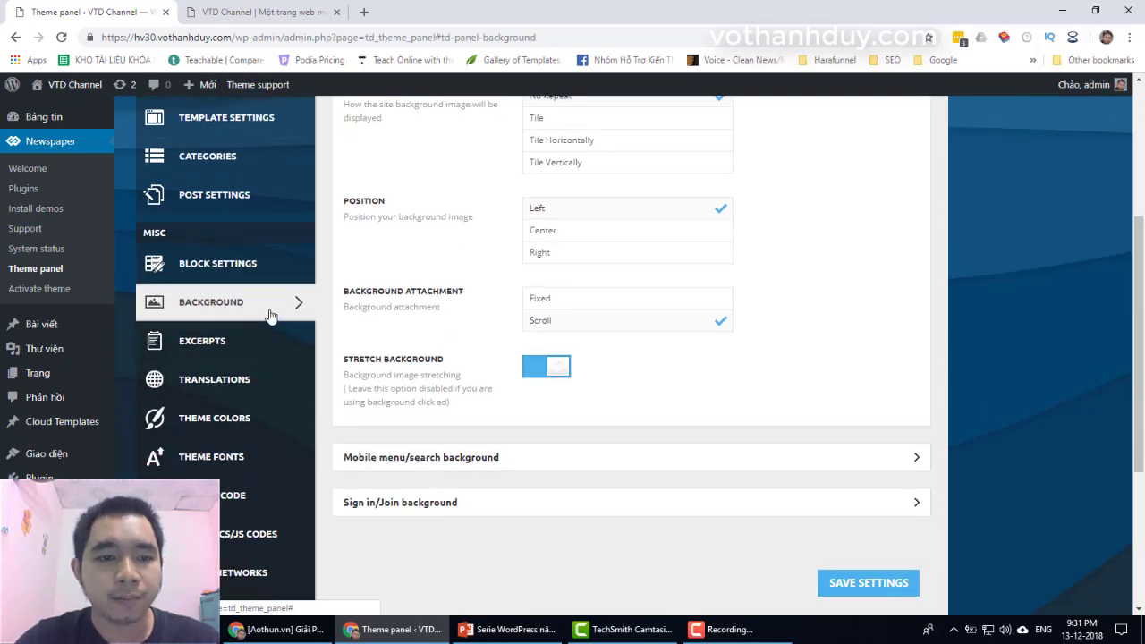
{"action": "left_click", "coordinate": [224, 347]}
{"action": "scroll", "coordinate": [260, 452], "scroll_direction": "up", "scroll_amount": 1}
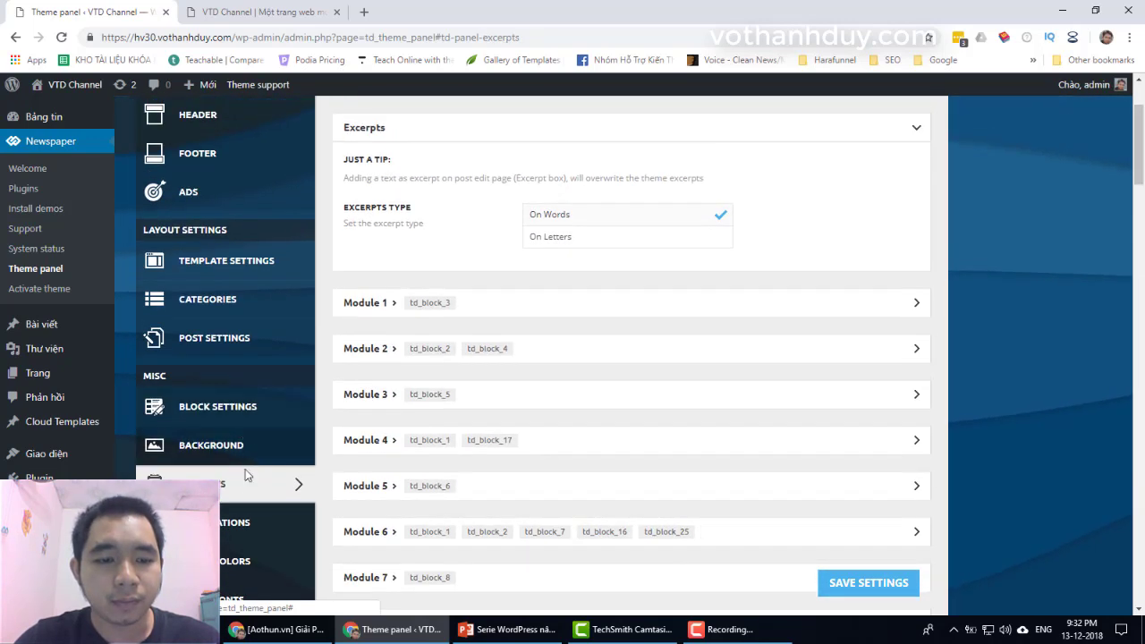
Review the remaining theme panel section names, from Translations and Theme Colors through to the AMP and Multi-purpose plugin settings.
{"action": "scroll", "coordinate": [254, 492], "scroll_direction": "down", "scroll_amount": 3}
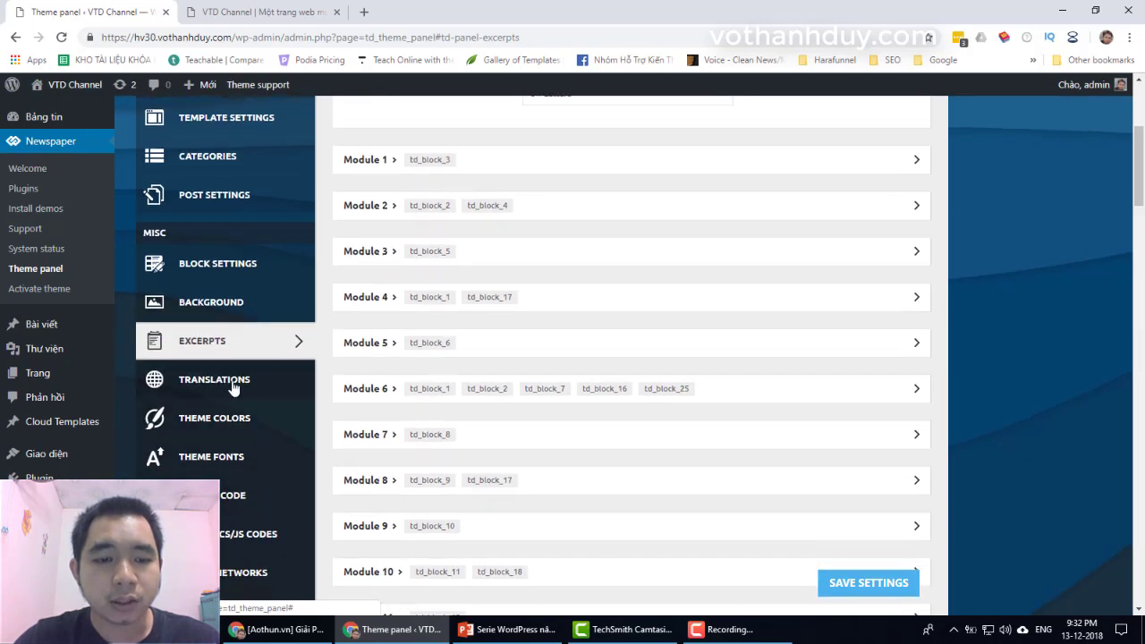
{"action": "scroll", "coordinate": [249, 358], "scroll_direction": "down", "scroll_amount": 1}
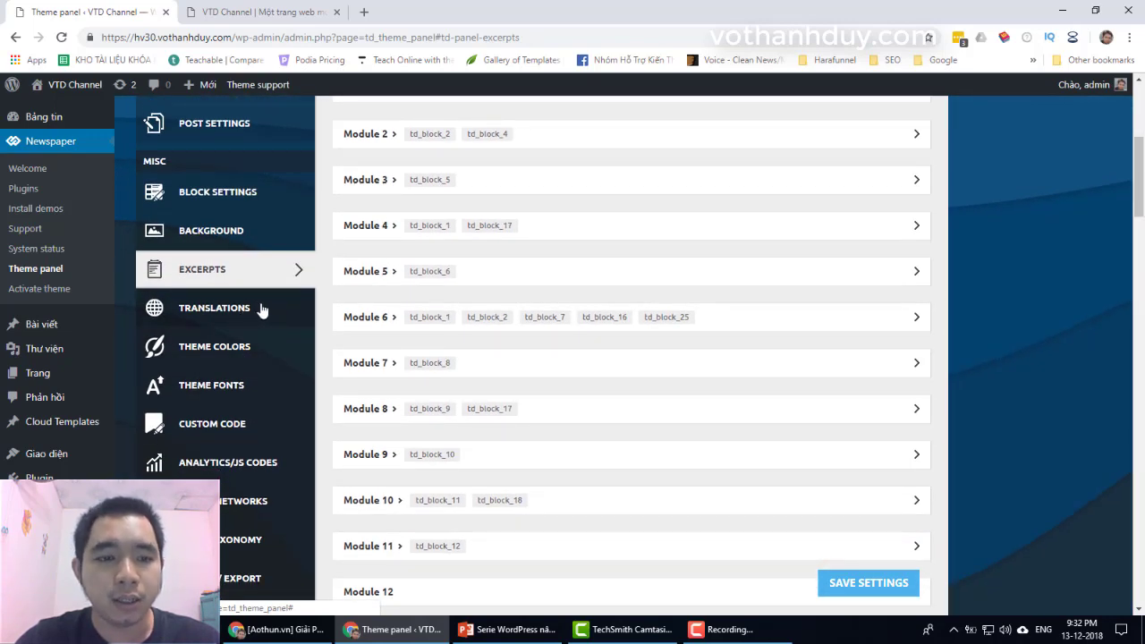
{"action": "scroll", "coordinate": [259, 318], "scroll_direction": "down", "scroll_amount": 2}
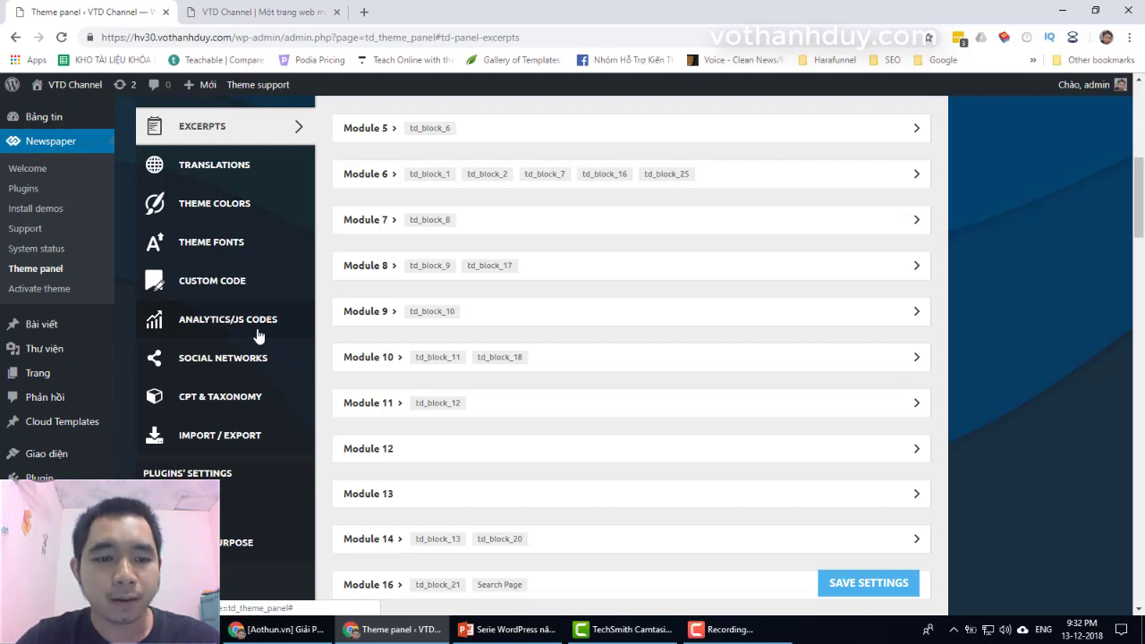
{"action": "scroll", "coordinate": [255, 333], "scroll_direction": "down", "scroll_amount": 1}
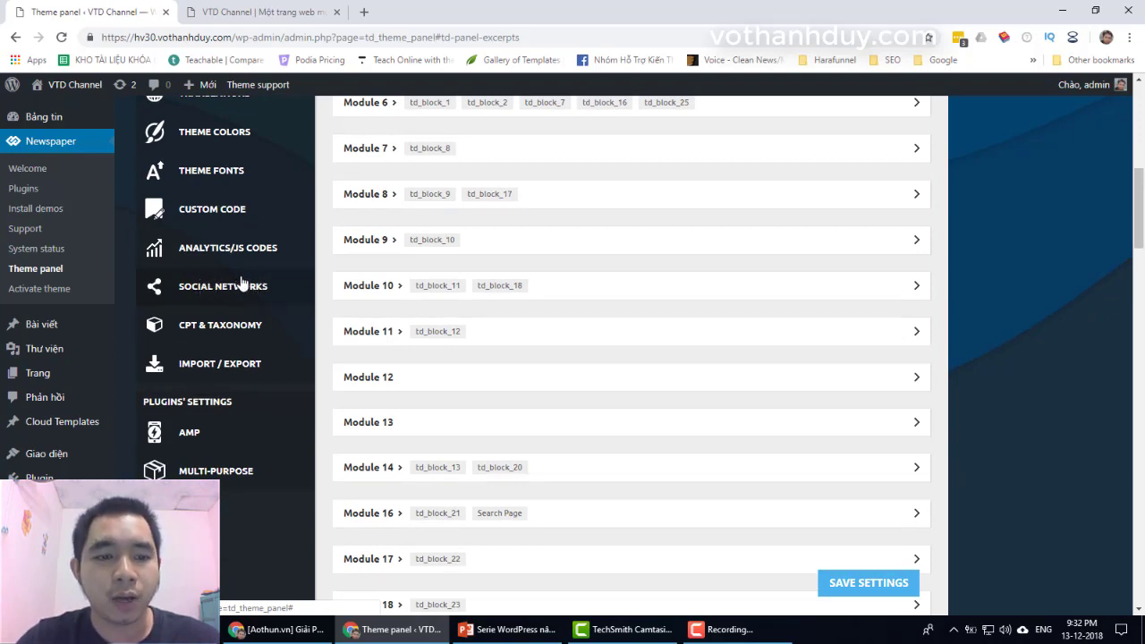
{"action": "scroll", "coordinate": [267, 345], "scroll_direction": "down", "scroll_amount": 1}
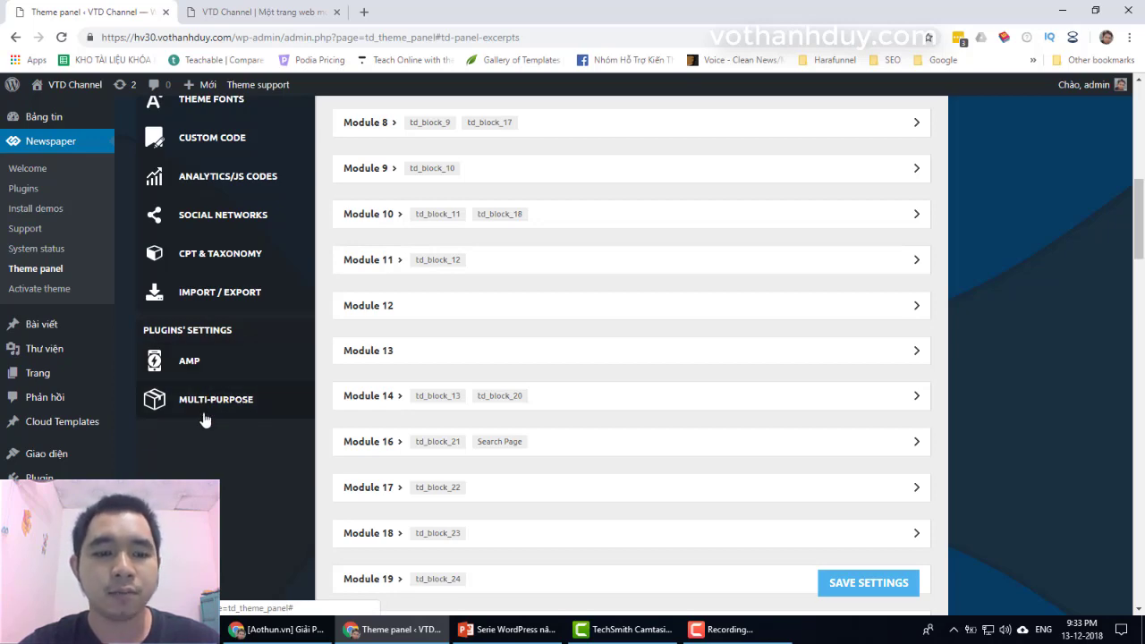
{"action": "scroll", "coordinate": [179, 362], "scroll_direction": "up", "scroll_amount": 5}
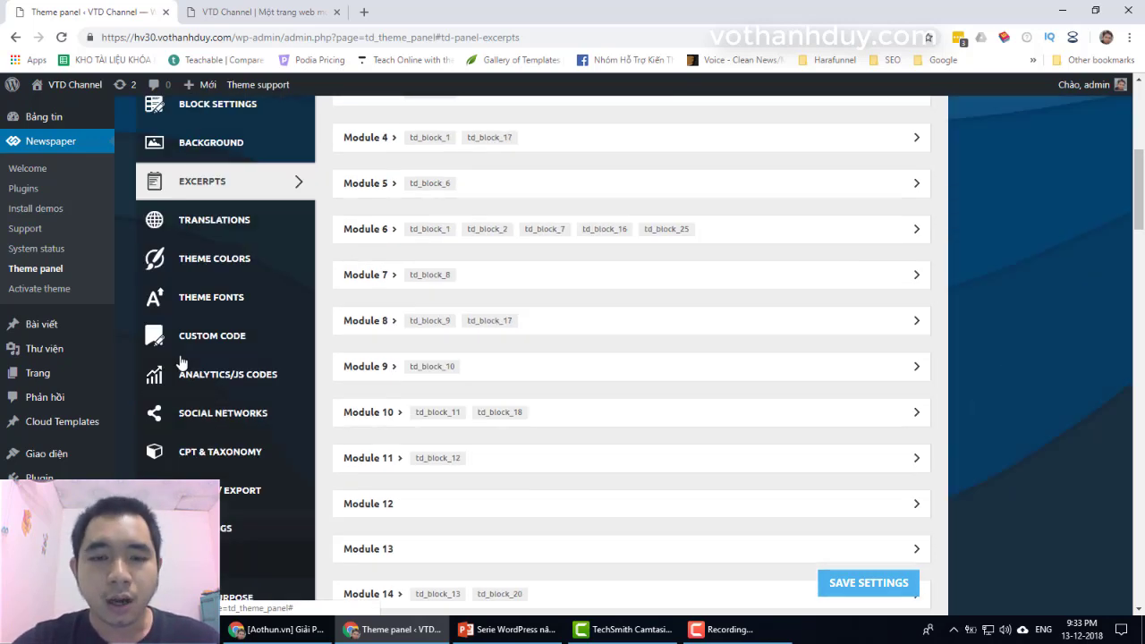
{"action": "scroll", "coordinate": [184, 362], "scroll_direction": "up", "scroll_amount": 3}
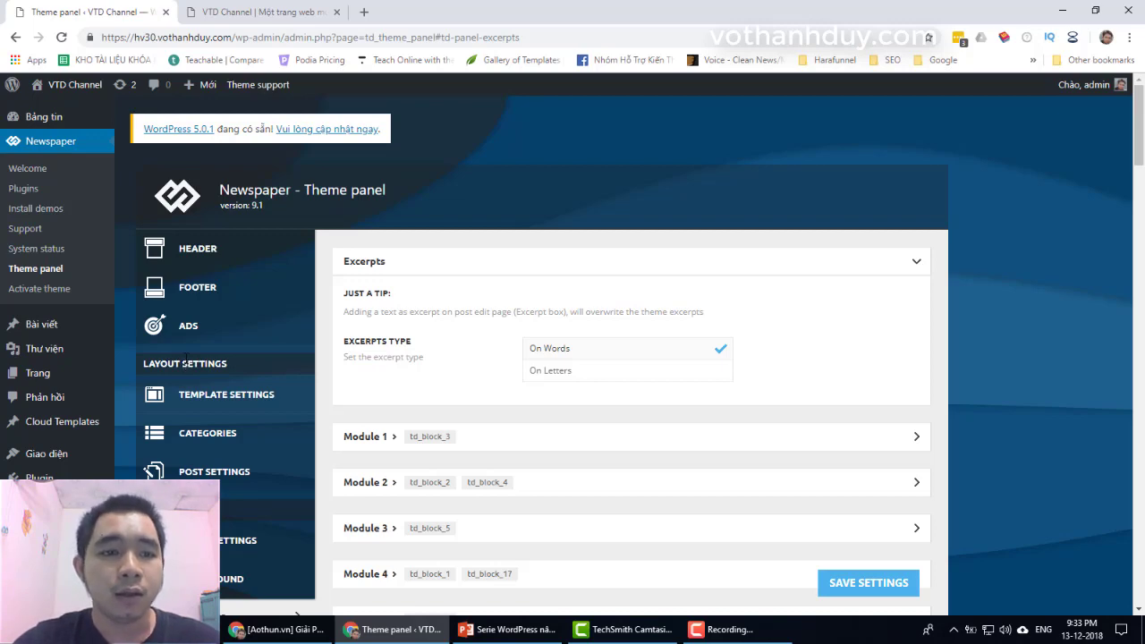
Open the theme panel's Header settings and inspect the header and navigation menu on the live homepage.
{"action": "left_click", "coordinate": [235, 257]}
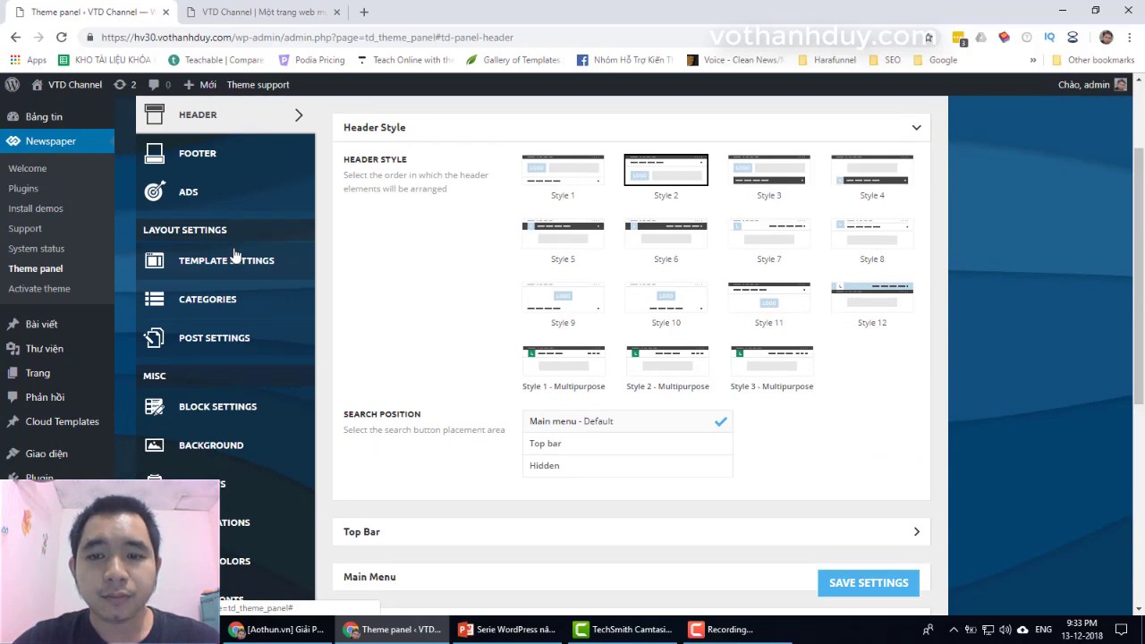
{"action": "scroll", "coordinate": [228, 251], "scroll_direction": "up", "scroll_amount": 1}
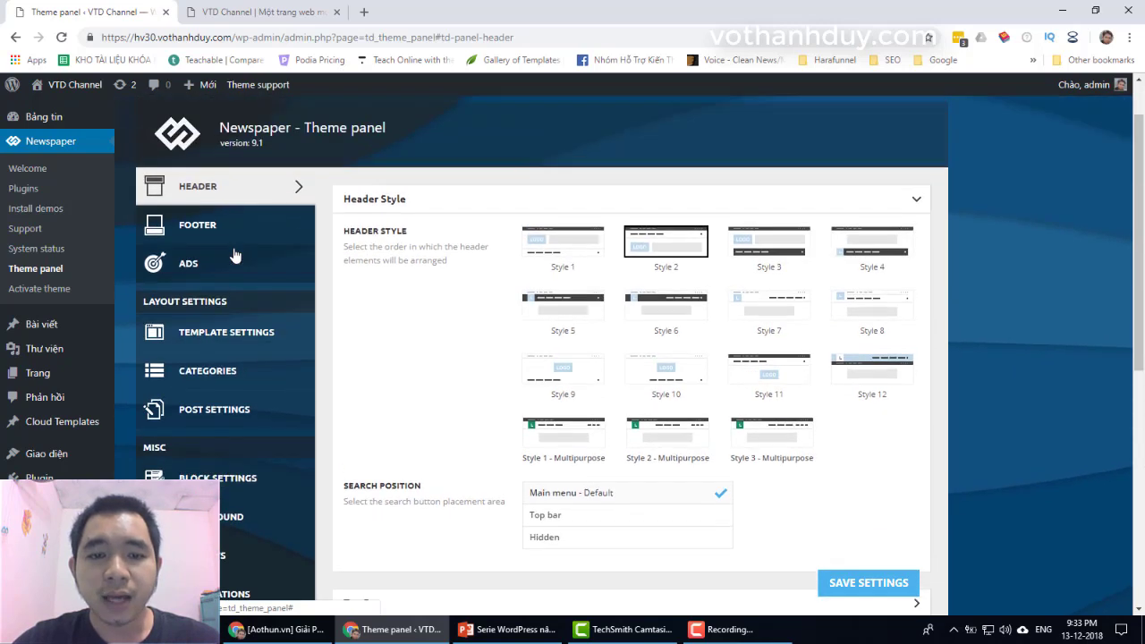
{"action": "left_click", "coordinate": [286, 10]}
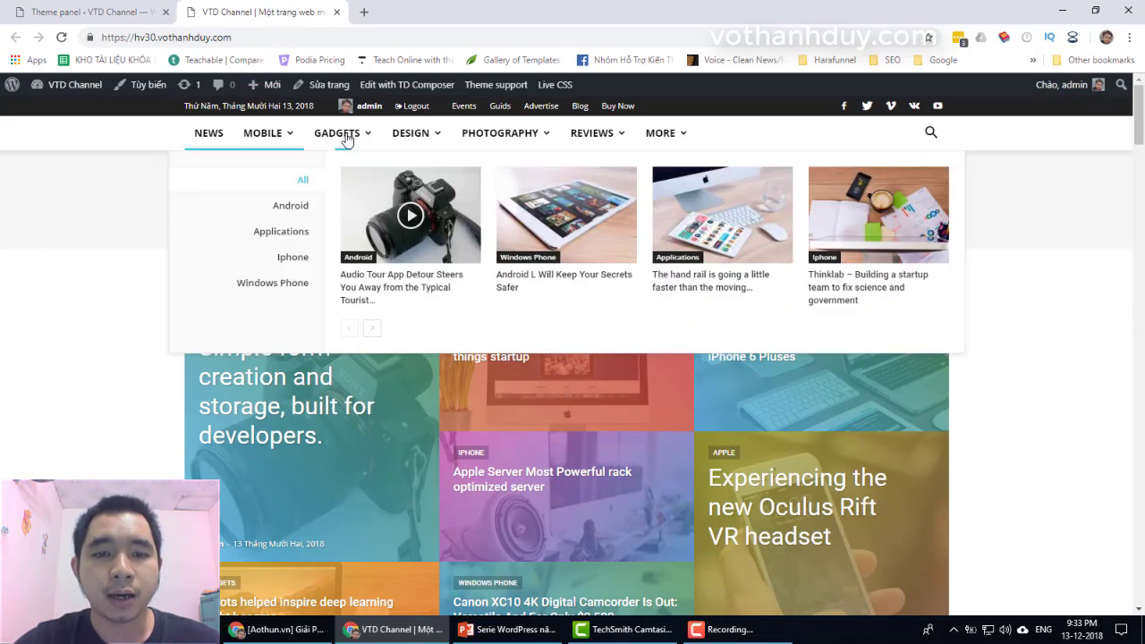
{"action": "mouse_move", "coordinate": [667, 133]}
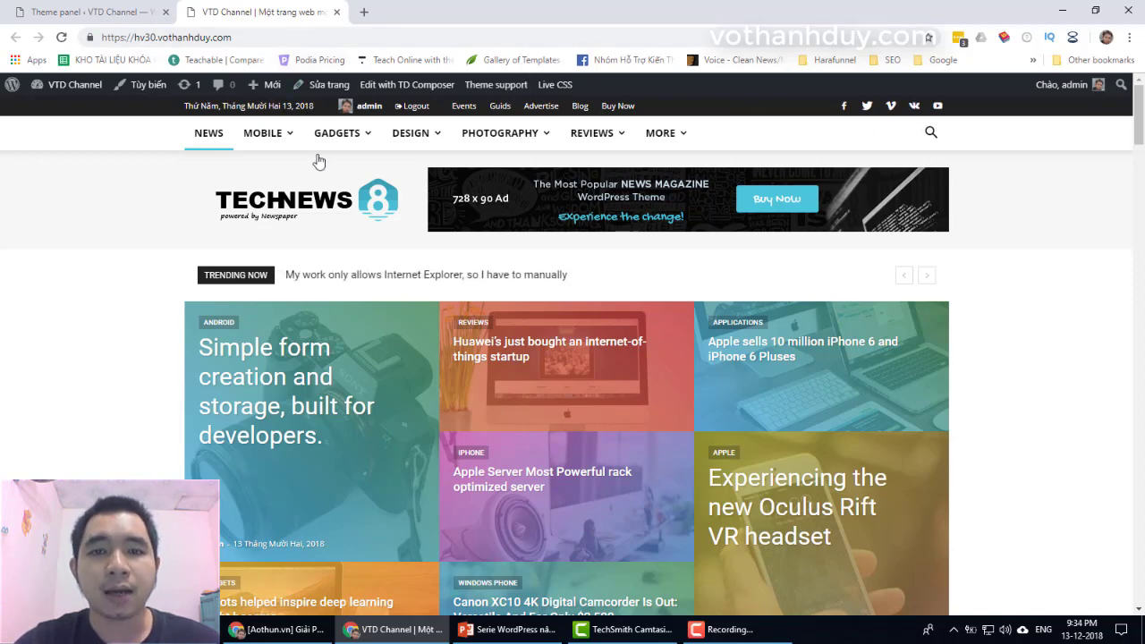
Return to the theme panel's Header settings and select Style 1 as the header style.
{"action": "left_click", "coordinate": [112, 13]}
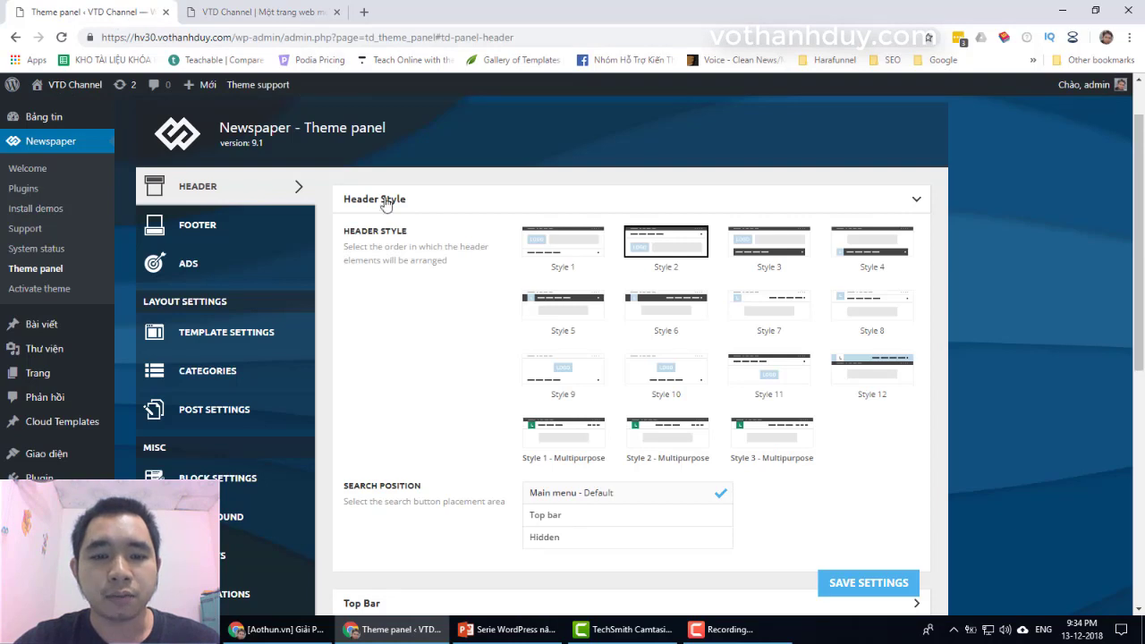
{"action": "scroll", "coordinate": [990, 283], "scroll_direction": "down", "scroll_amount": 1}
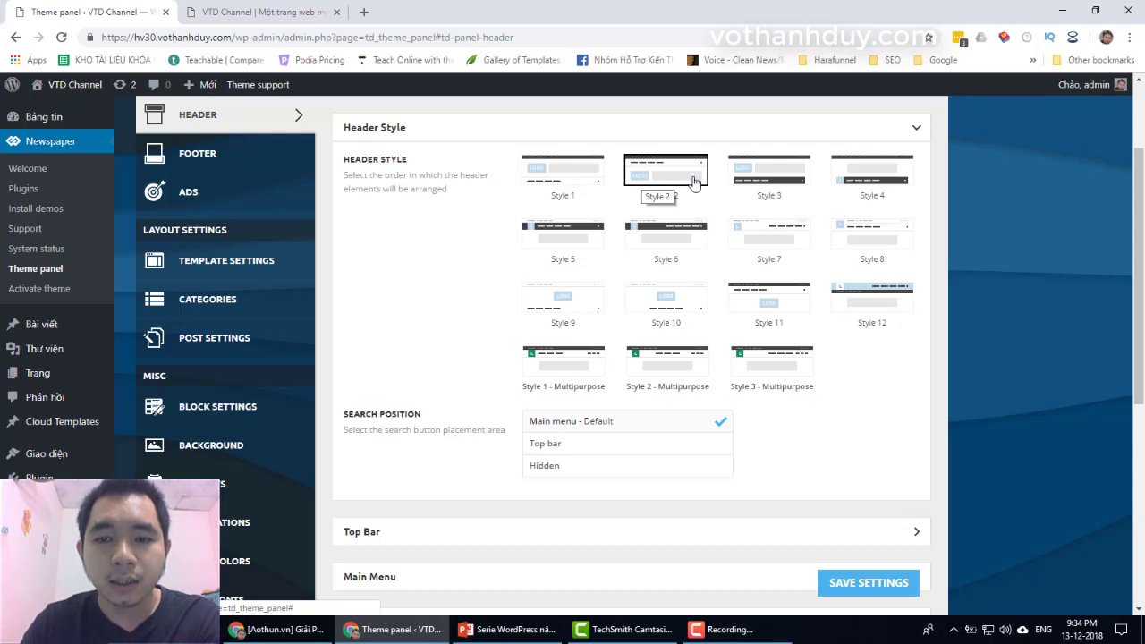
{"action": "left_click", "coordinate": [574, 169]}
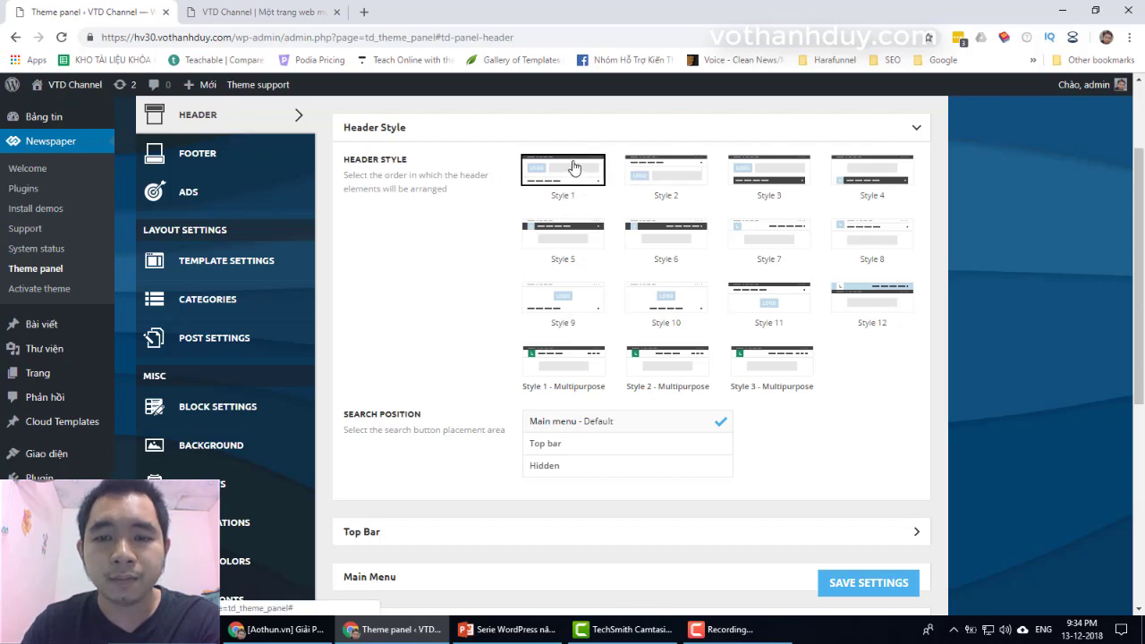
Save the header style setting and reload the live homepage to apply it.
{"action": "left_click", "coordinate": [882, 584]}
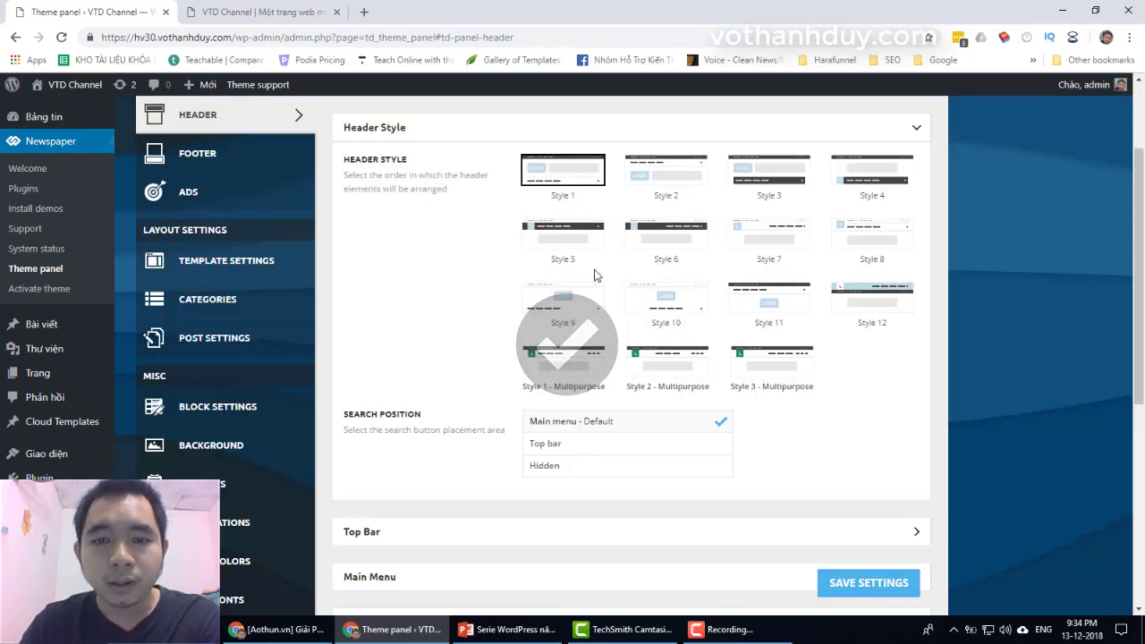
{"action": "left_click", "coordinate": [237, 14]}
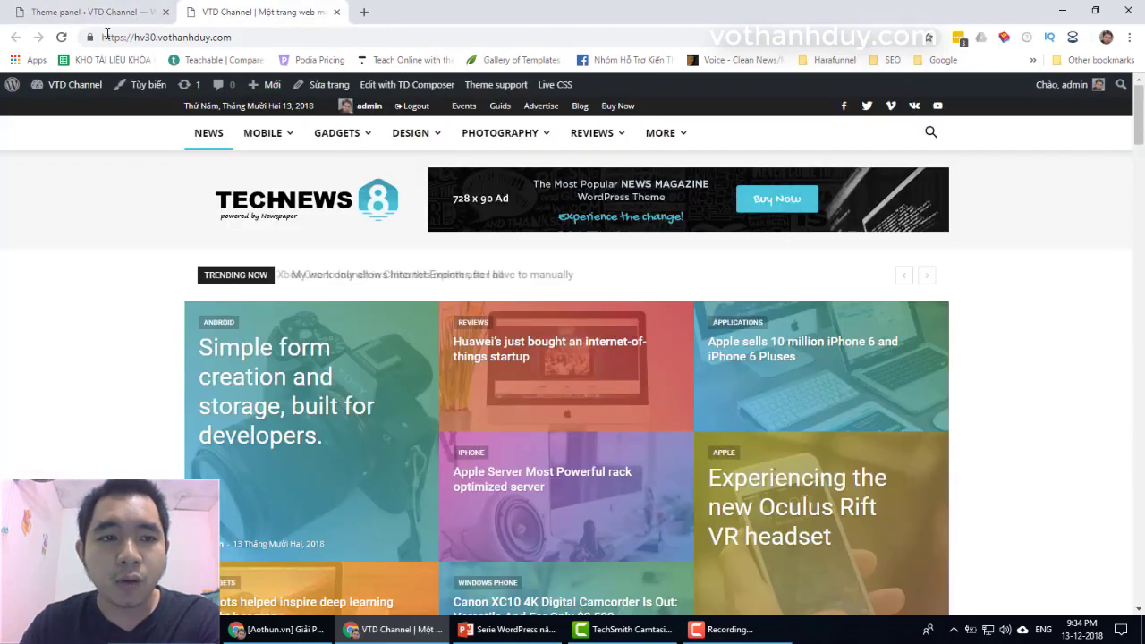
{"action": "left_click", "coordinate": [62, 37]}
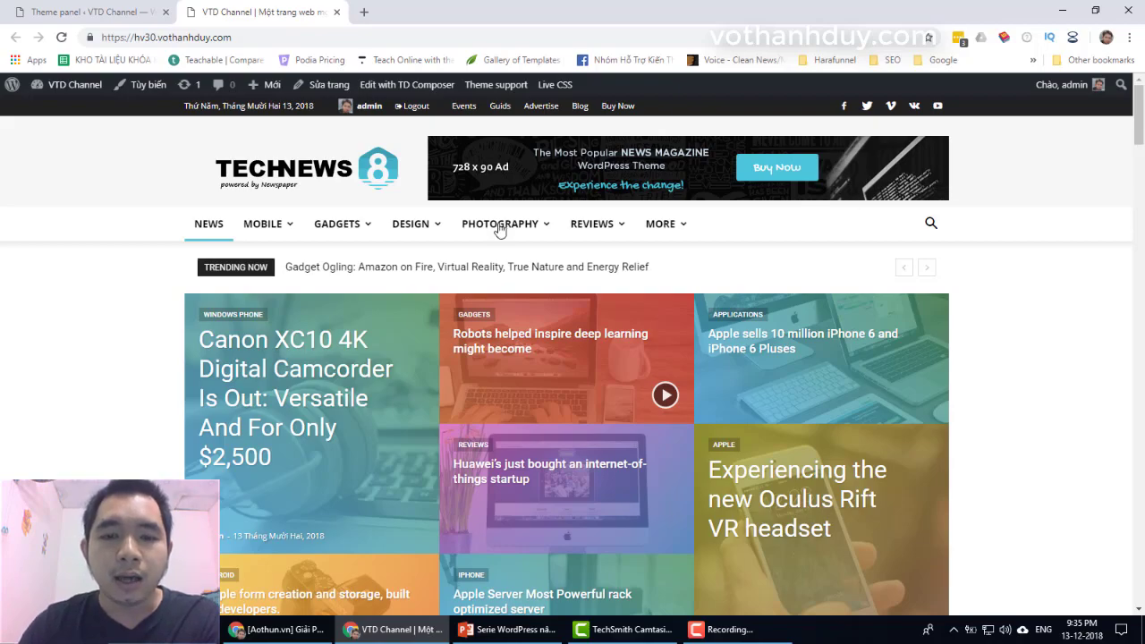
Look over the whole live homepage, from the header through the article blocks to the footer and back.
{"action": "scroll", "coordinate": [1053, 391], "scroll_direction": "down", "scroll_amount": 8}
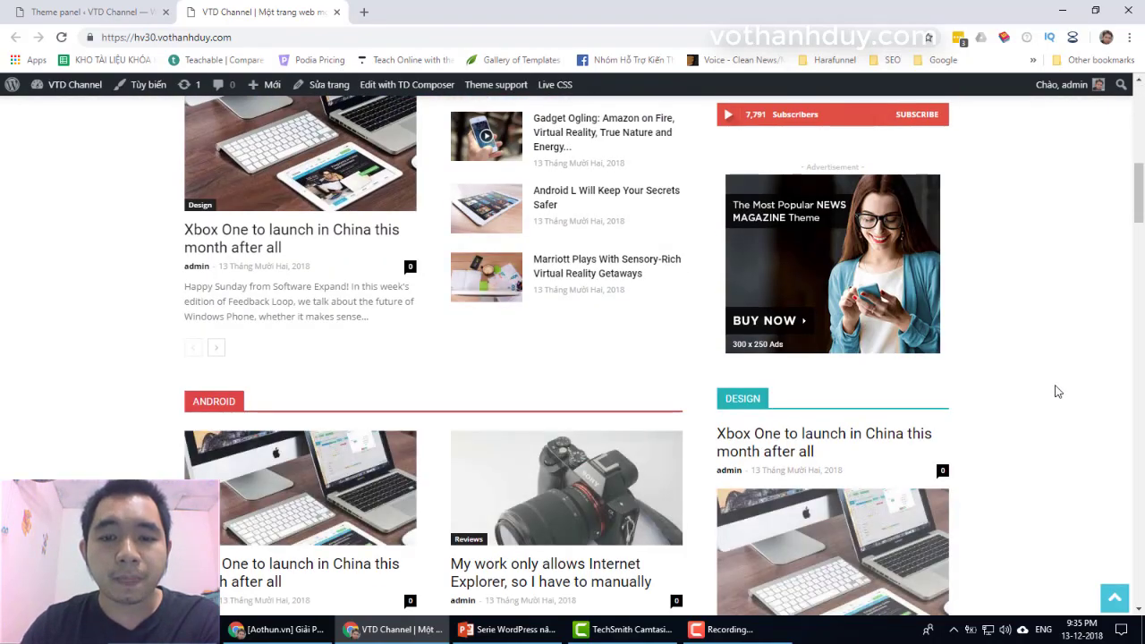
{"action": "scroll", "coordinate": [1058, 391], "scroll_direction": "down", "scroll_amount": 10}
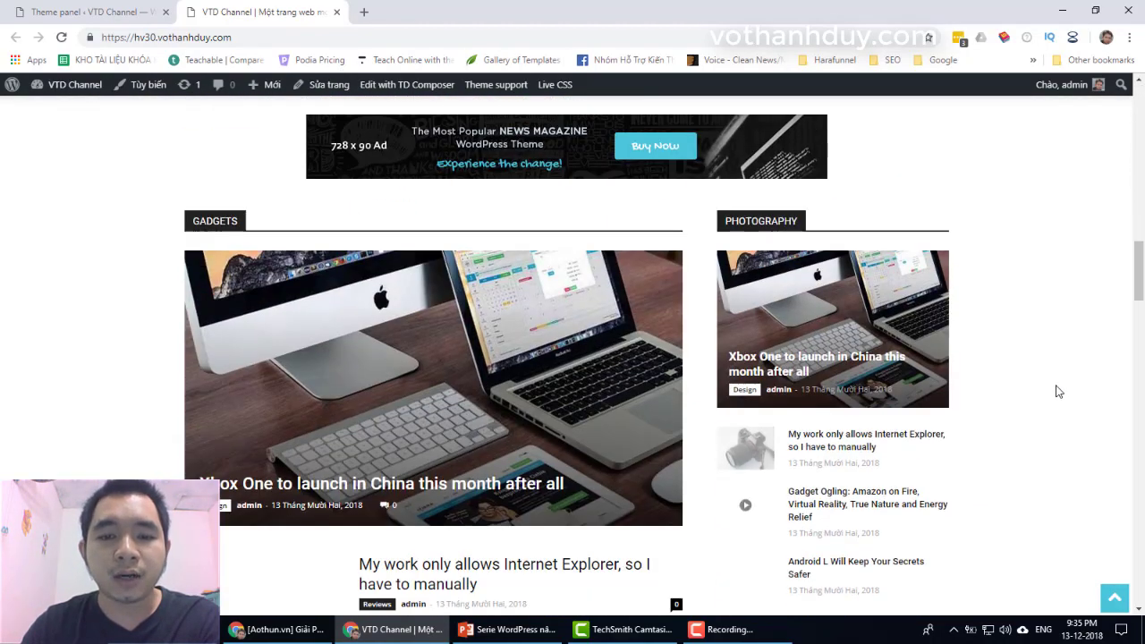
{"action": "scroll", "coordinate": [1058, 391], "scroll_direction": "down", "scroll_amount": 2}
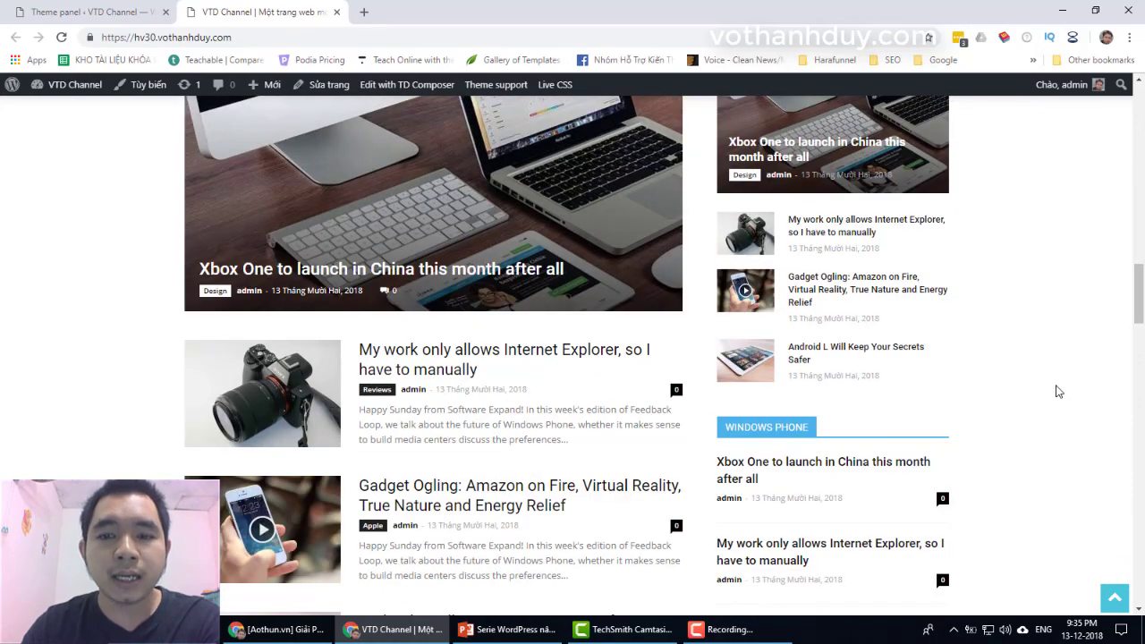
{"action": "scroll", "coordinate": [1058, 391], "scroll_direction": "down", "scroll_amount": 13}
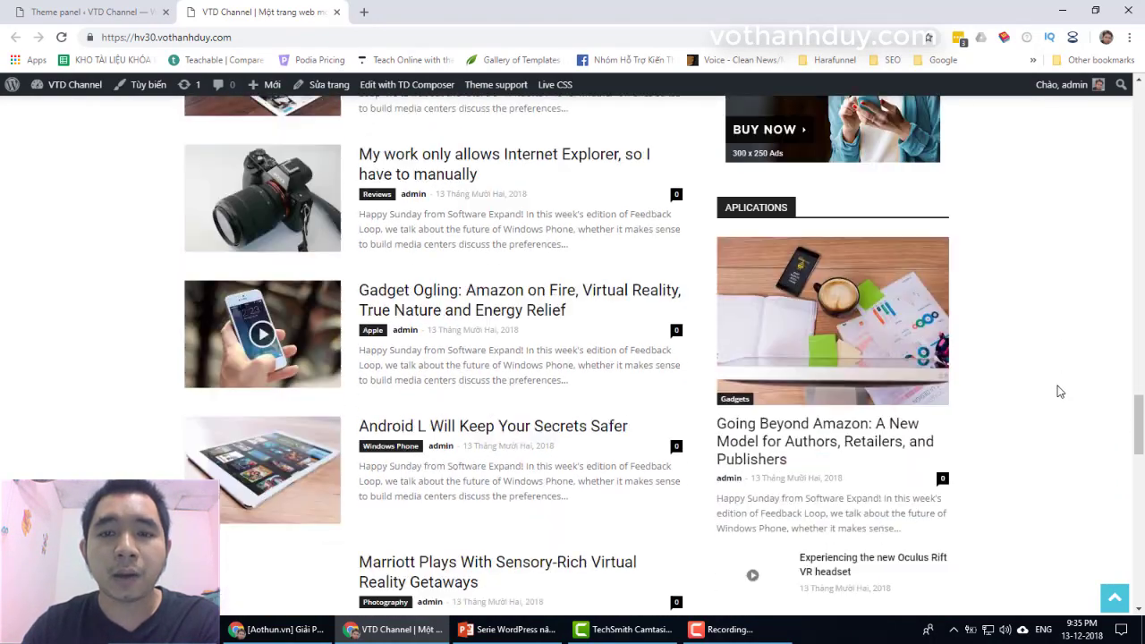
{"action": "scroll", "coordinate": [1058, 391], "scroll_direction": "down", "scroll_amount": 15}
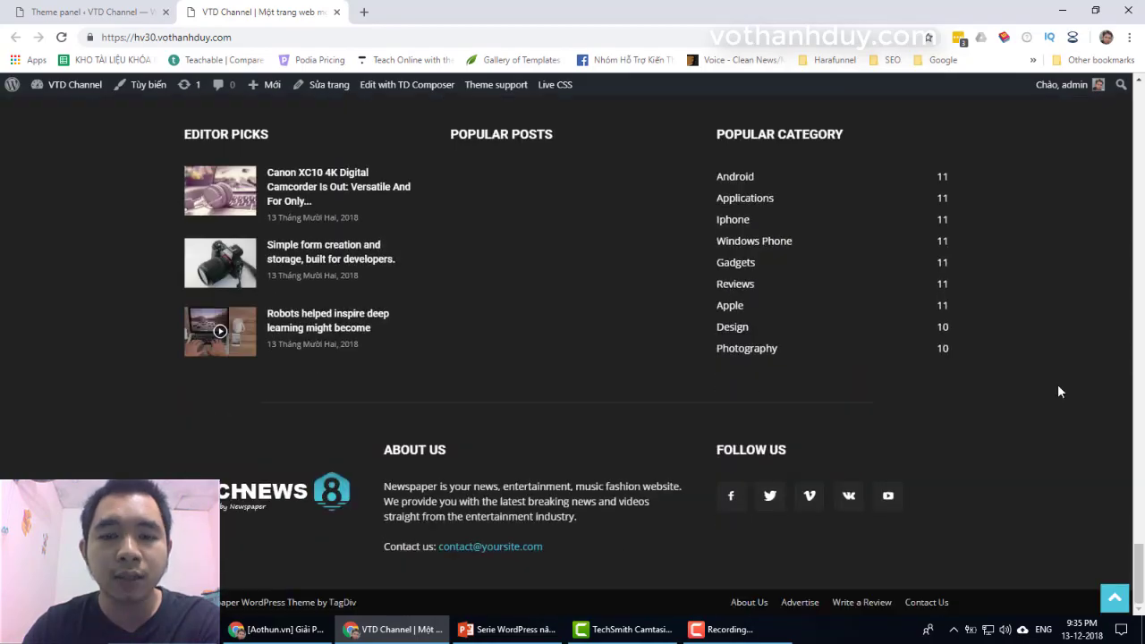
{"action": "scroll", "coordinate": [1059, 391], "scroll_direction": "up", "scroll_amount": 20}
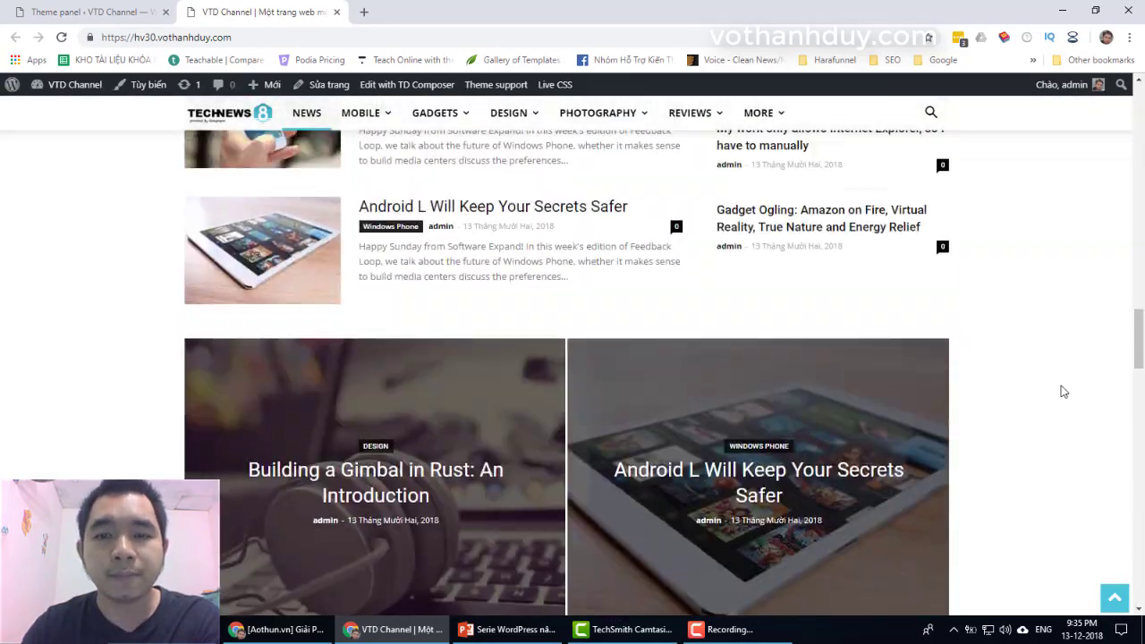
{"action": "scroll", "coordinate": [1063, 391], "scroll_direction": "up", "scroll_amount": 20}
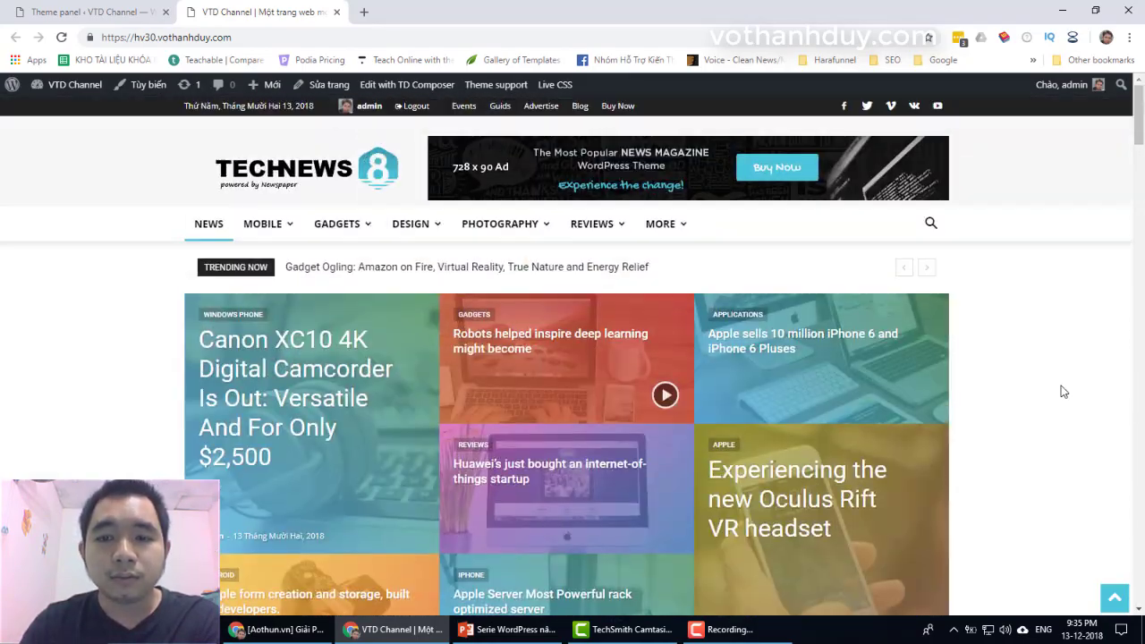
Compare the Search Position options in the Header settings with the search button in the live homepage's main menu.
{"action": "left_click", "coordinate": [49, 12]}
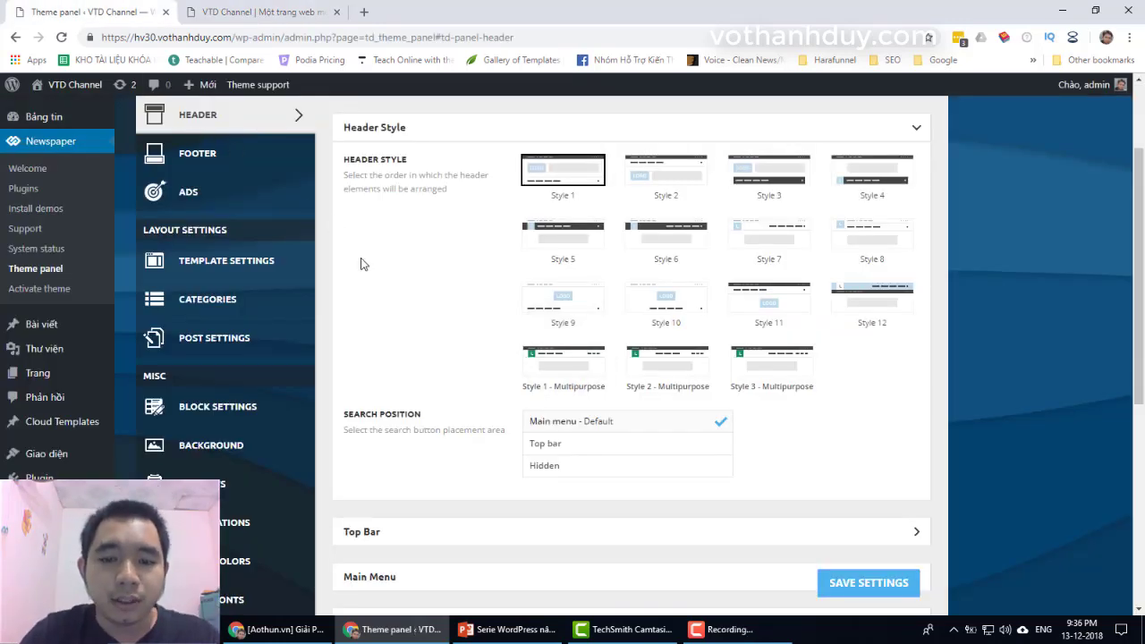
{"action": "scroll", "coordinate": [369, 269], "scroll_direction": "down", "scroll_amount": 1}
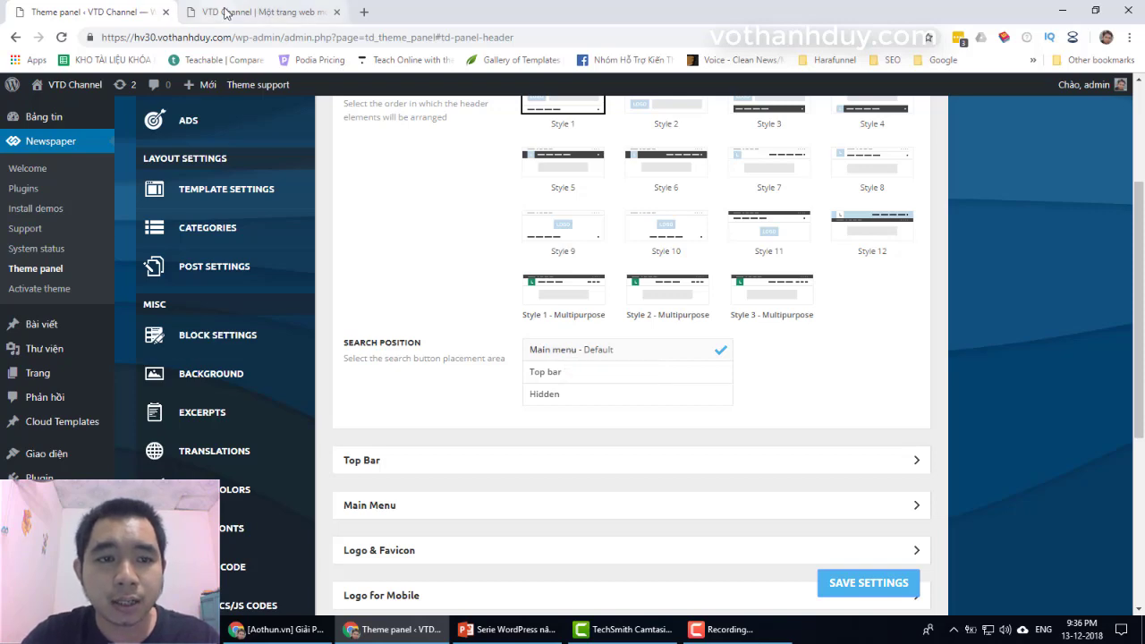
{"action": "left_click", "coordinate": [225, 12]}
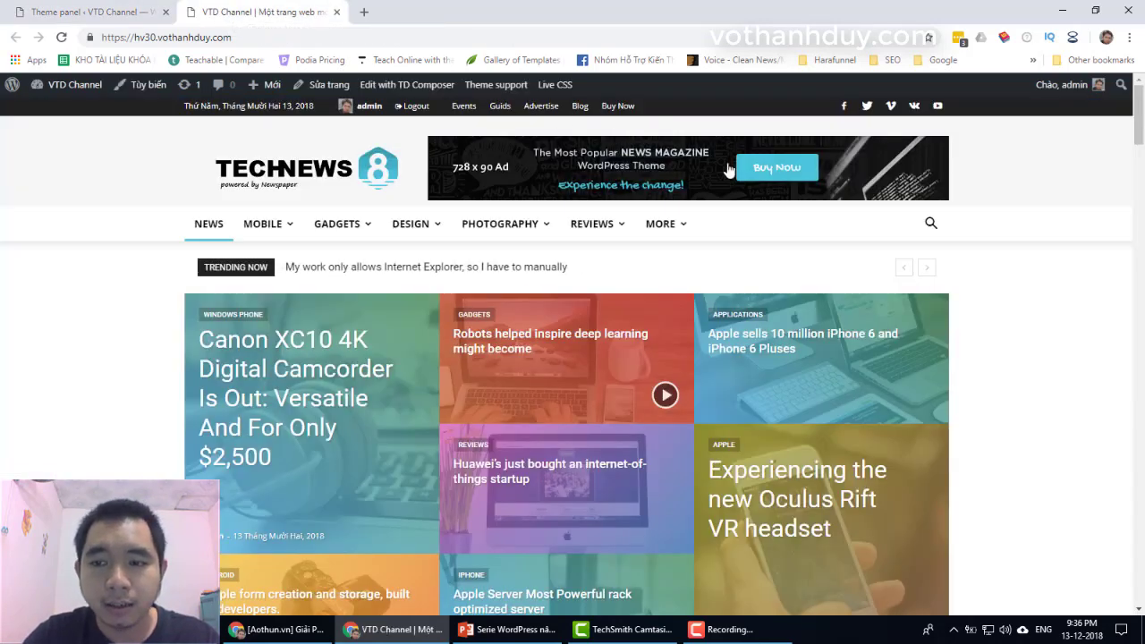
{"action": "left_click", "coordinate": [930, 224]}
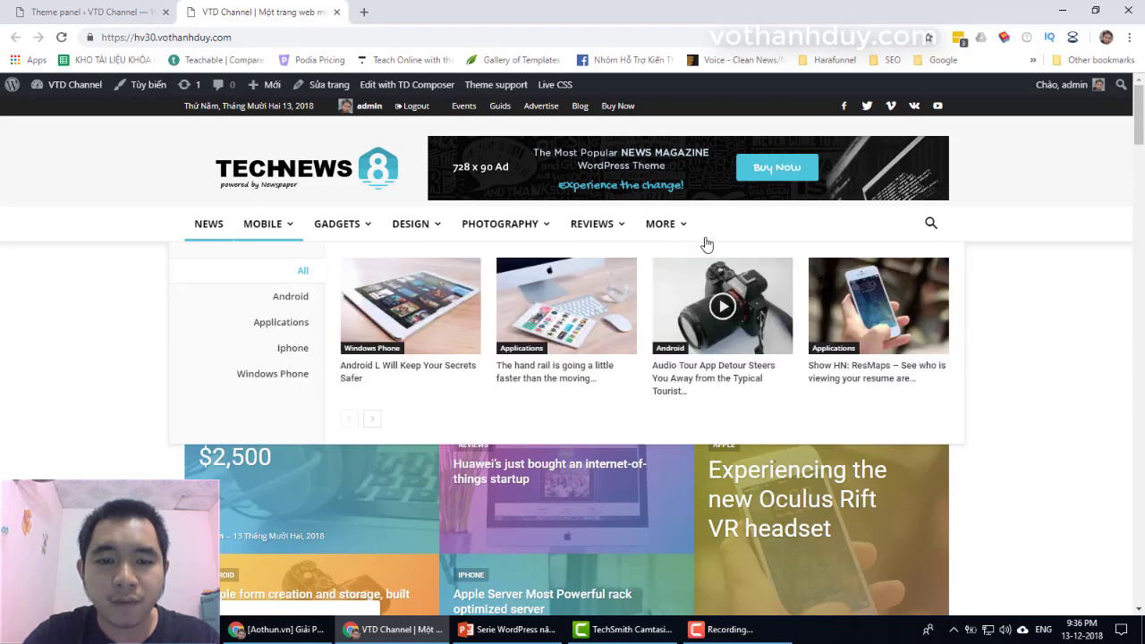
{"action": "left_click", "coordinate": [110, 10]}
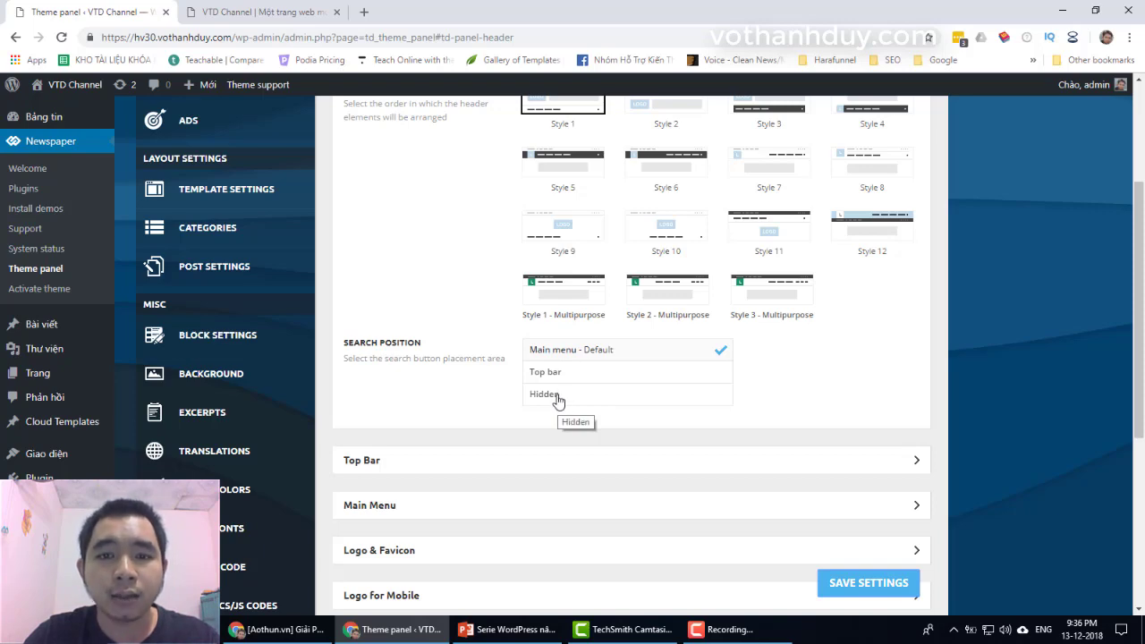
{"action": "left_click", "coordinate": [223, 12]}
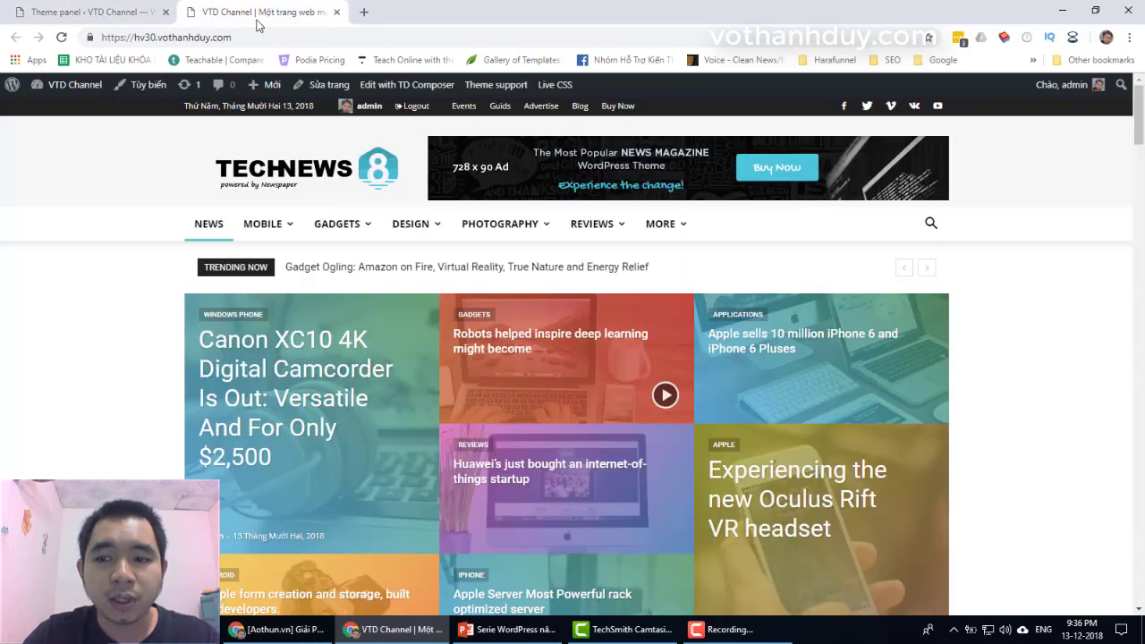
{"action": "left_click", "coordinate": [106, 11]}
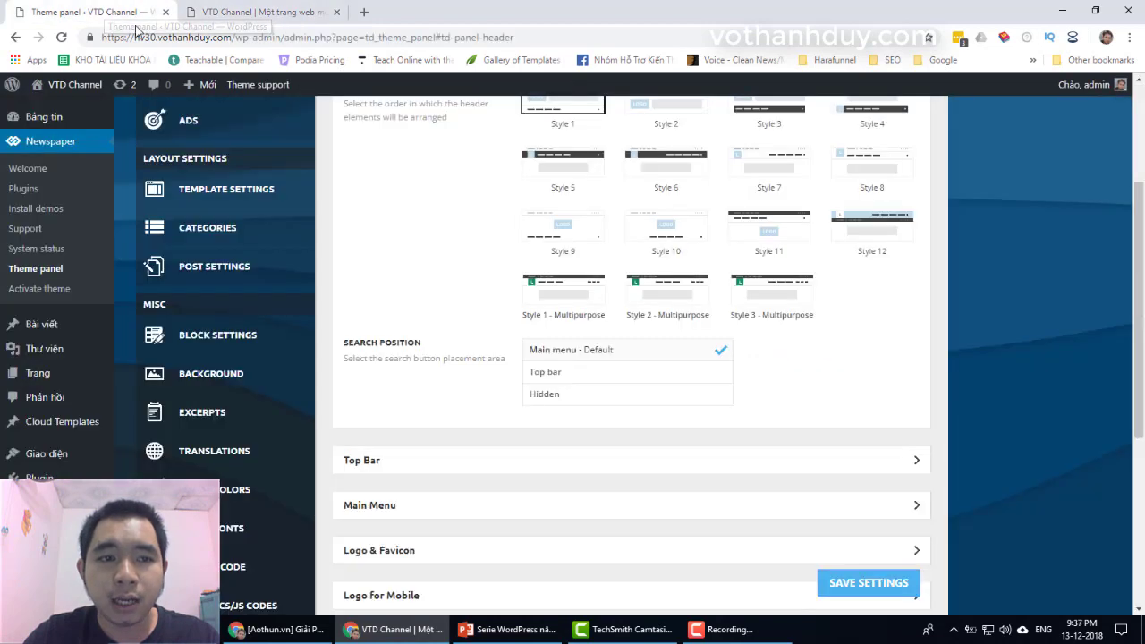
Set the header's Search Position to Hidden, save the settings and reload the live homepage.
{"action": "left_click", "coordinate": [653, 396]}
{"action": "left_click", "coordinate": [870, 583]}
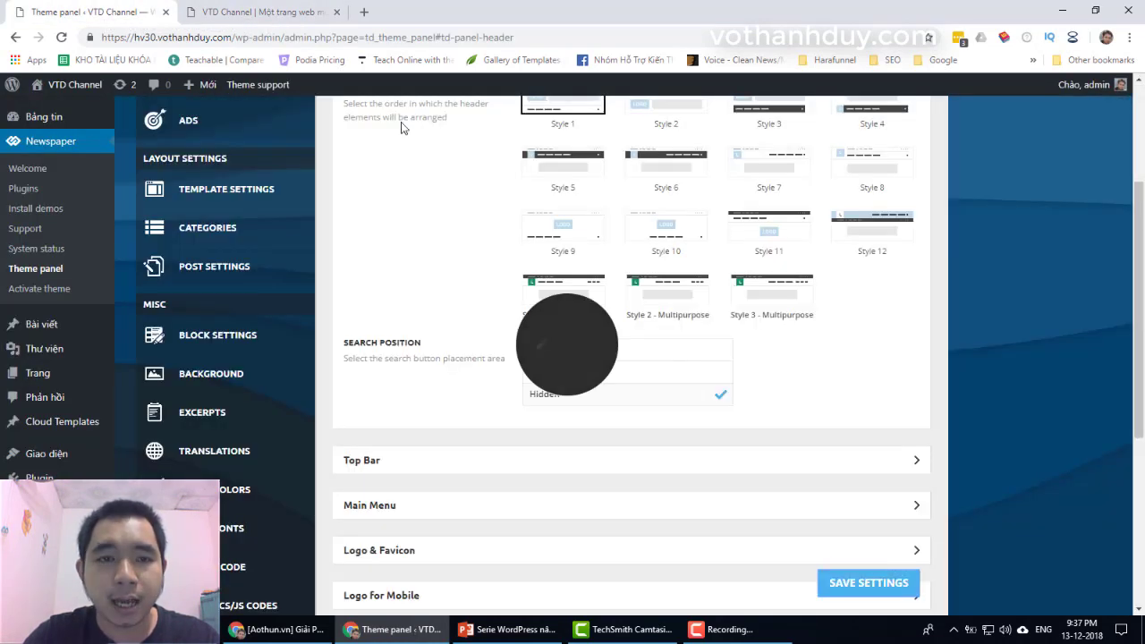
{"action": "left_click", "coordinate": [259, 12]}
{"action": "left_click", "coordinate": [60, 36]}
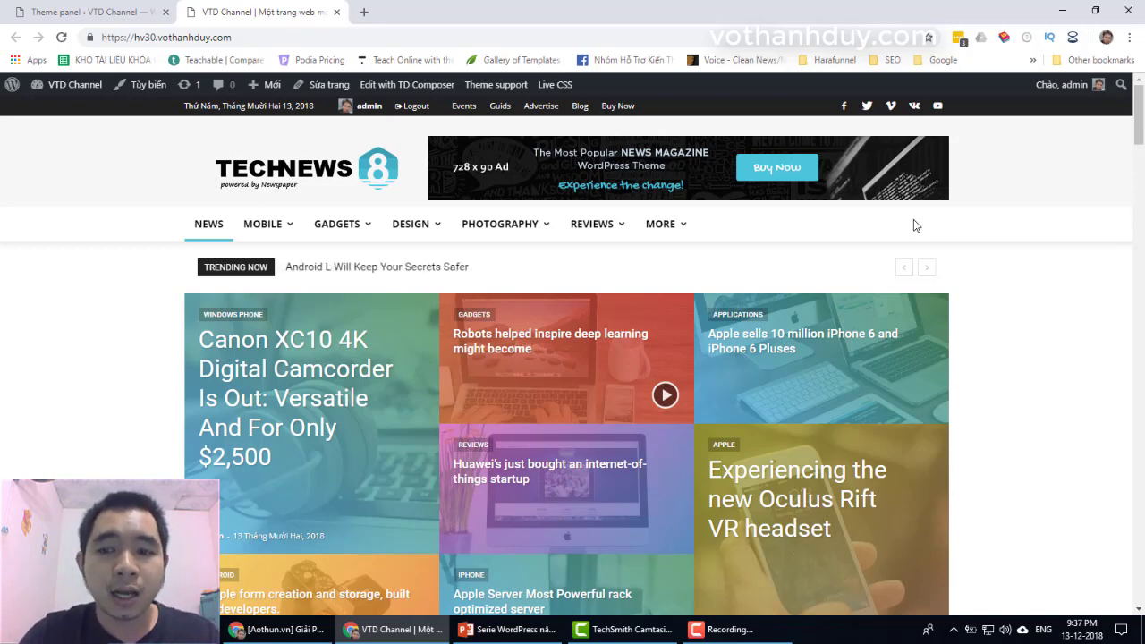
Return to the theme panel and set the Search Position back to Main menu - Default.
{"action": "left_click", "coordinate": [90, 12]}
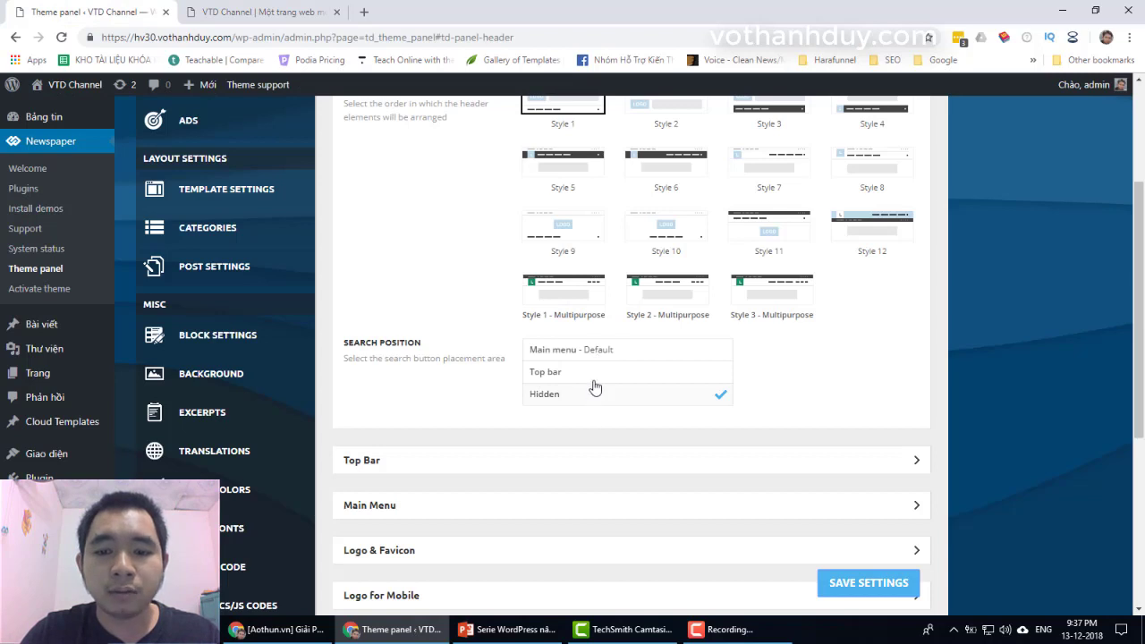
{"action": "left_click", "coordinate": [604, 350]}
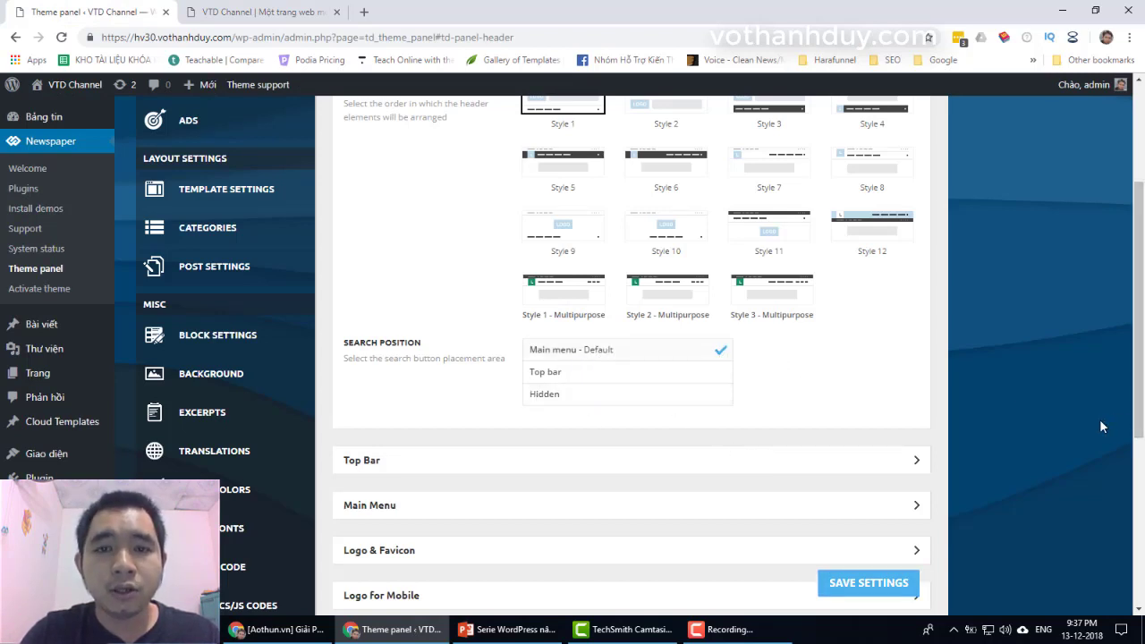
Open the Top Bar settings and review the layout, top menu and social icon options.
{"action": "scroll", "coordinate": [1026, 444], "scroll_direction": "down", "scroll_amount": 3}
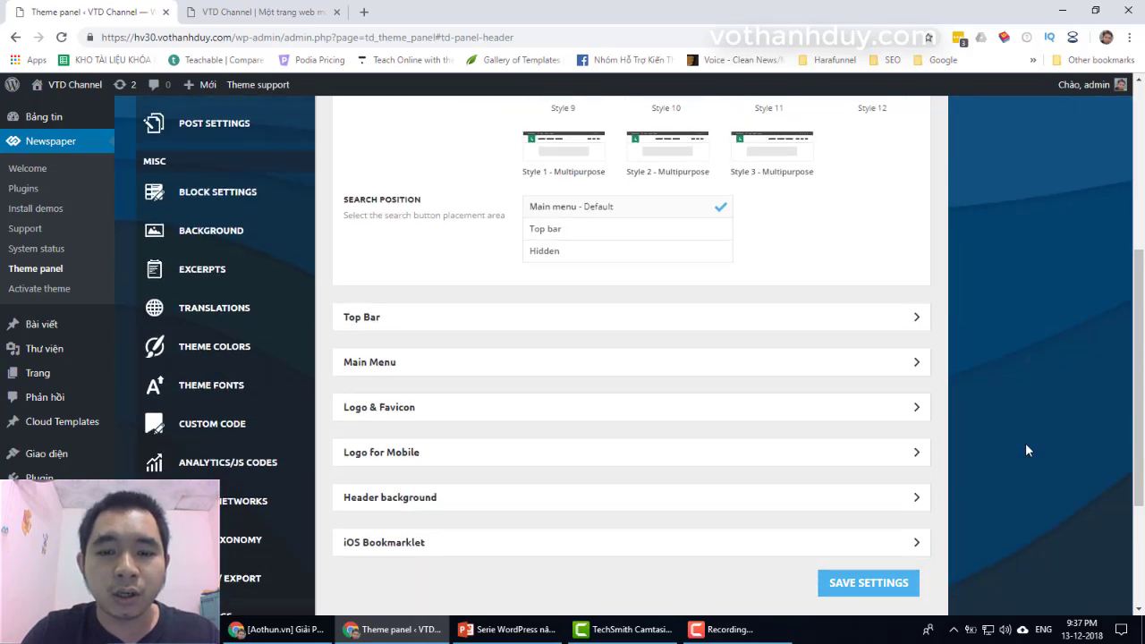
{"action": "scroll", "coordinate": [1025, 450], "scroll_direction": "up", "scroll_amount": 1}
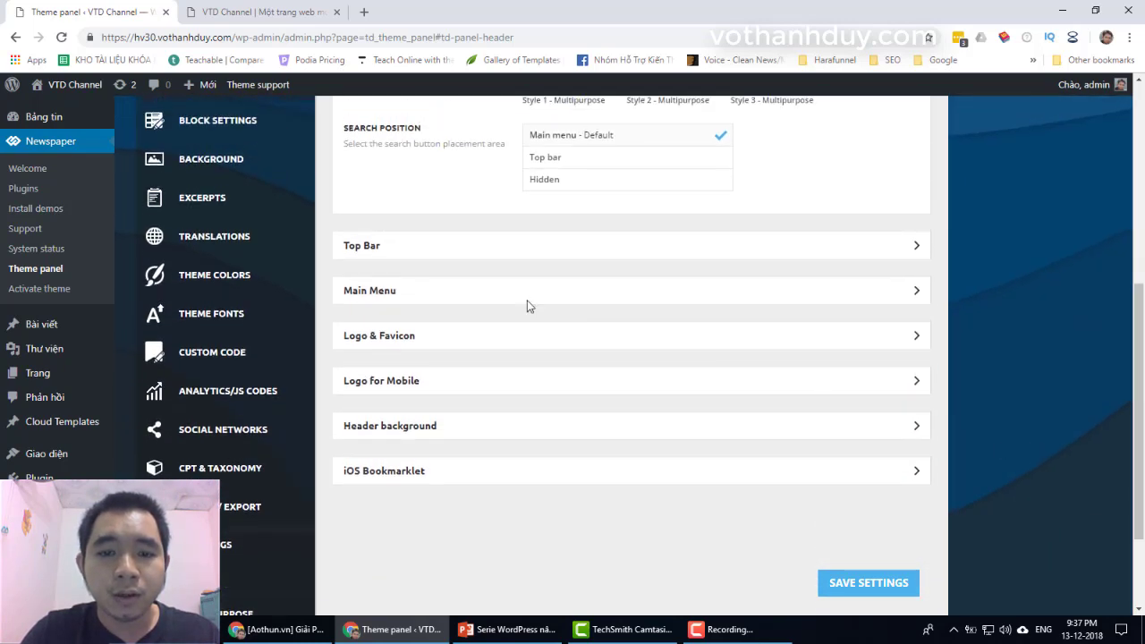
{"action": "left_click", "coordinate": [404, 258]}
{"action": "scroll", "coordinate": [501, 259], "scroll_direction": "down", "scroll_amount": 1}
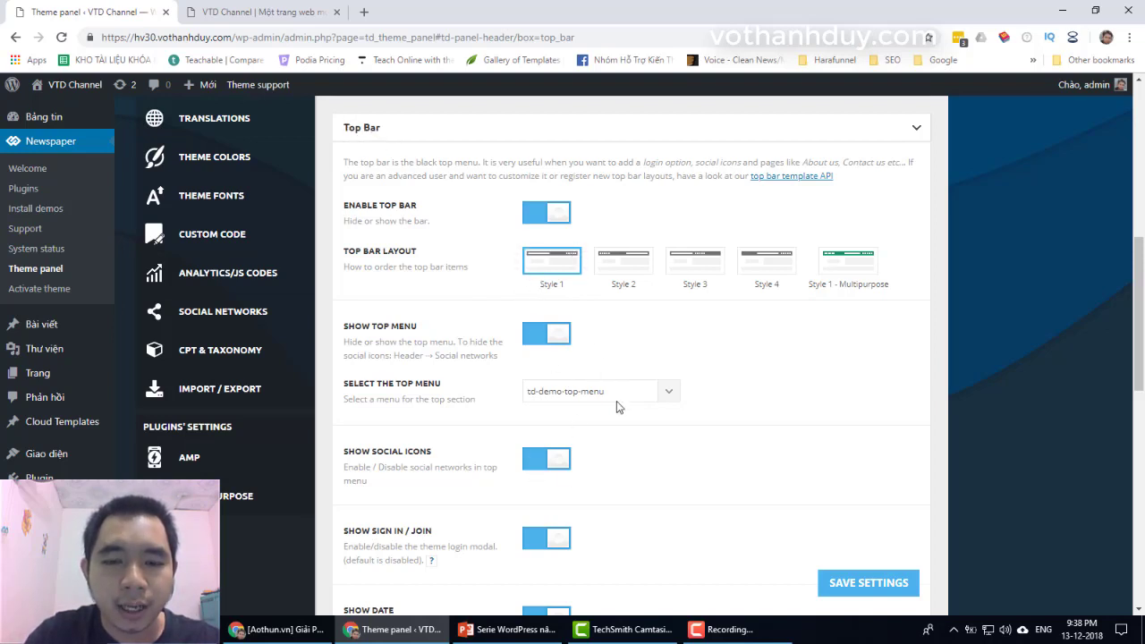
{"action": "scroll", "coordinate": [638, 454], "scroll_direction": "down", "scroll_amount": 1}
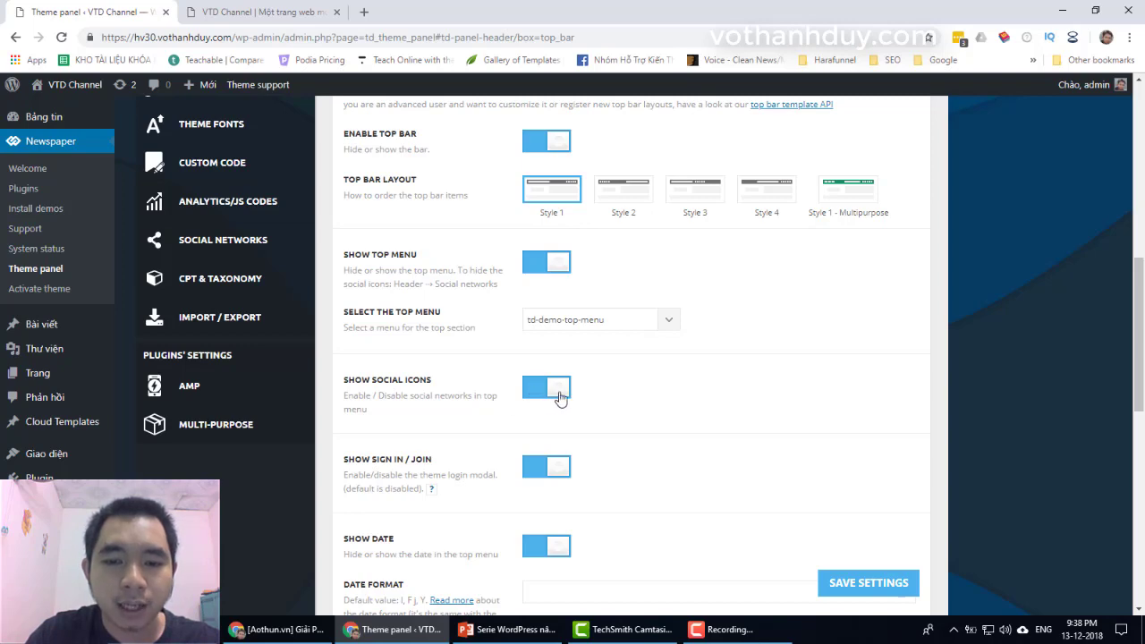
{"action": "scroll", "coordinate": [462, 434], "scroll_direction": "down", "scroll_amount": 1}
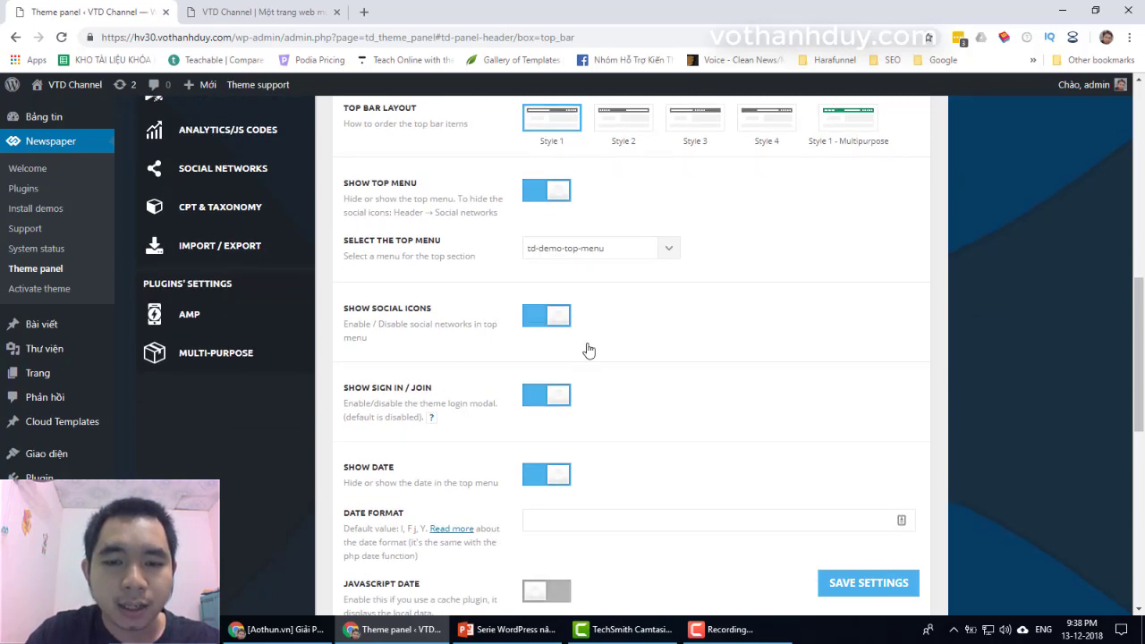
Switch Show Social Icons off and back on, and disable Show Sign In / Join for the top bar.
{"action": "left_click", "coordinate": [536, 320]}
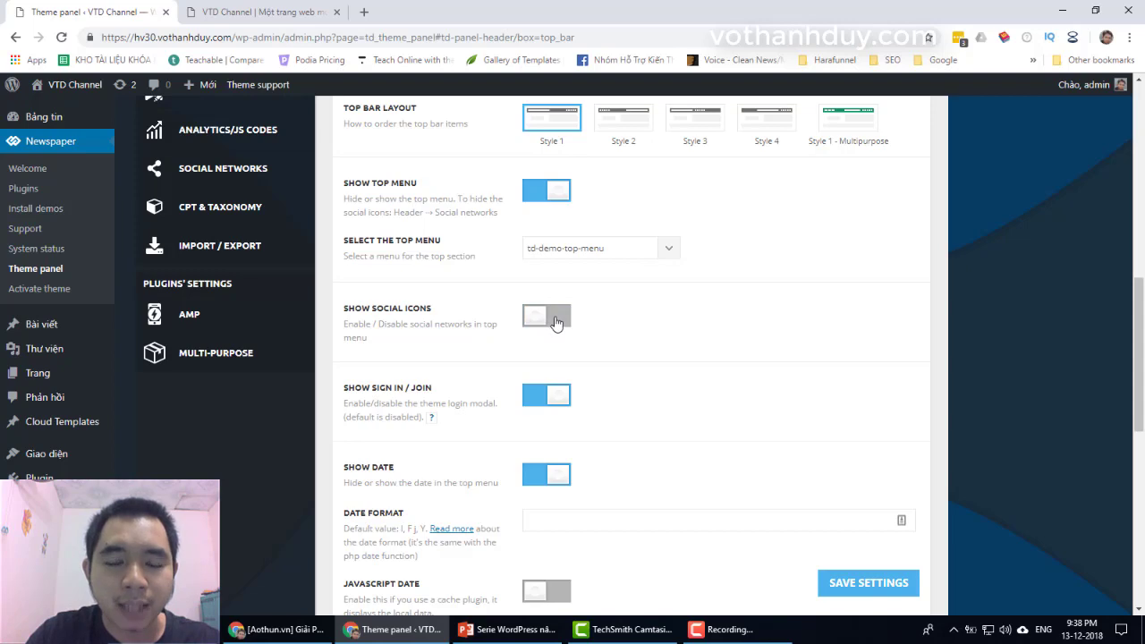
{"action": "left_click", "coordinate": [554, 322]}
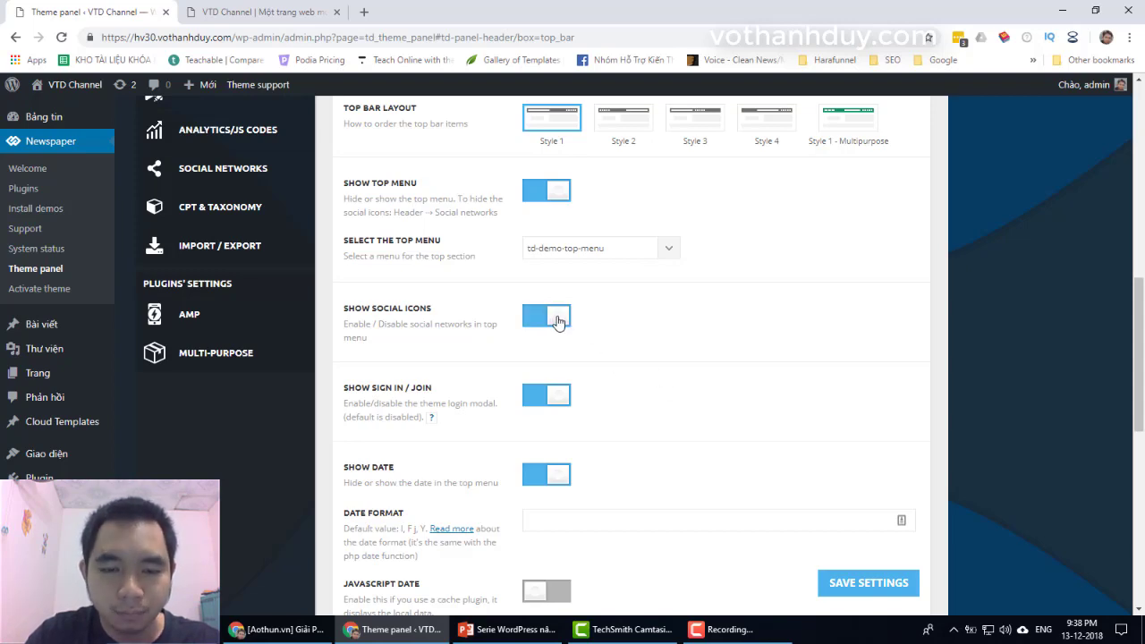
{"action": "scroll", "coordinate": [556, 322], "scroll_direction": "down", "scroll_amount": 1}
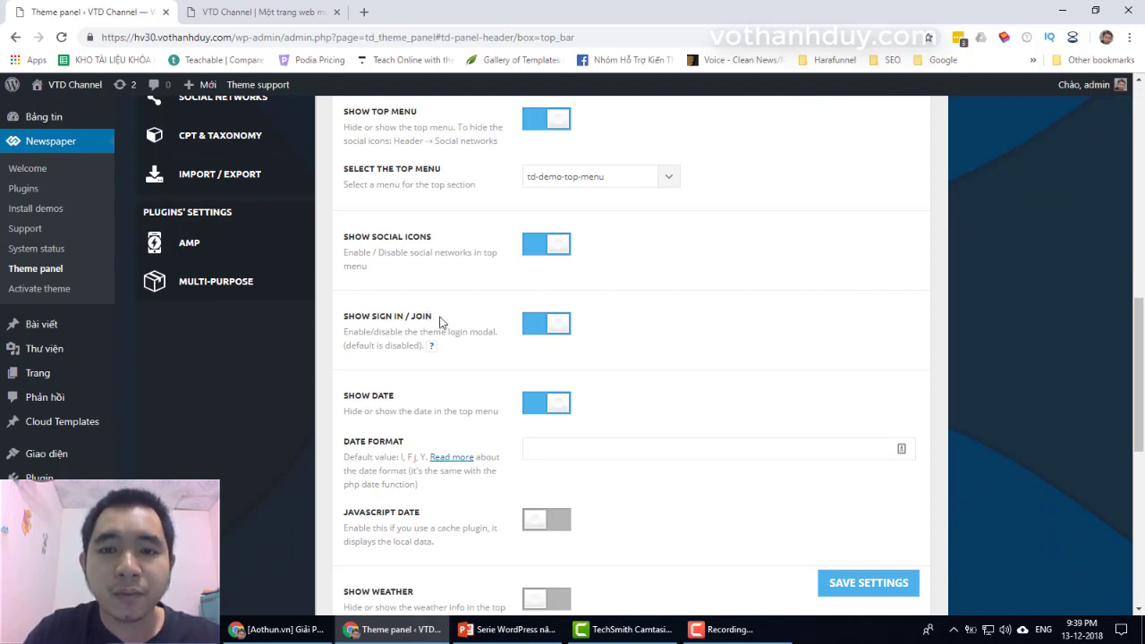
{"action": "left_click", "coordinate": [537, 329]}
Review the Top Bar's date format, JavaScript date and weather options, including API key, location and units.
{"action": "scroll", "coordinate": [775, 401], "scroll_direction": "down", "scroll_amount": 2}
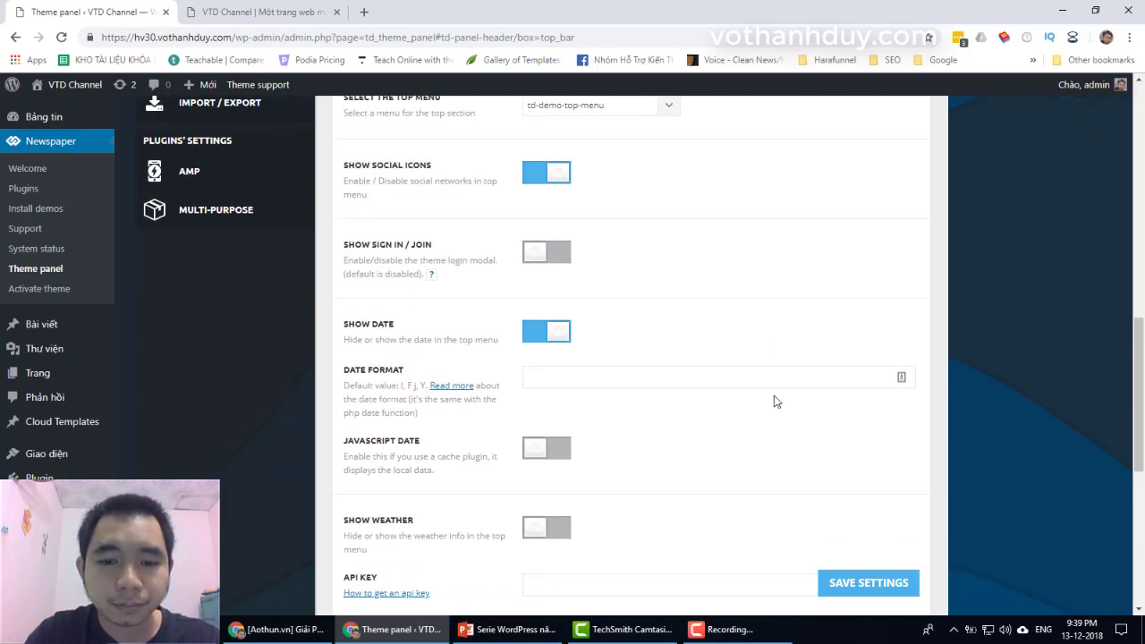
{"action": "scroll", "coordinate": [776, 401], "scroll_direction": "down", "scroll_amount": 1}
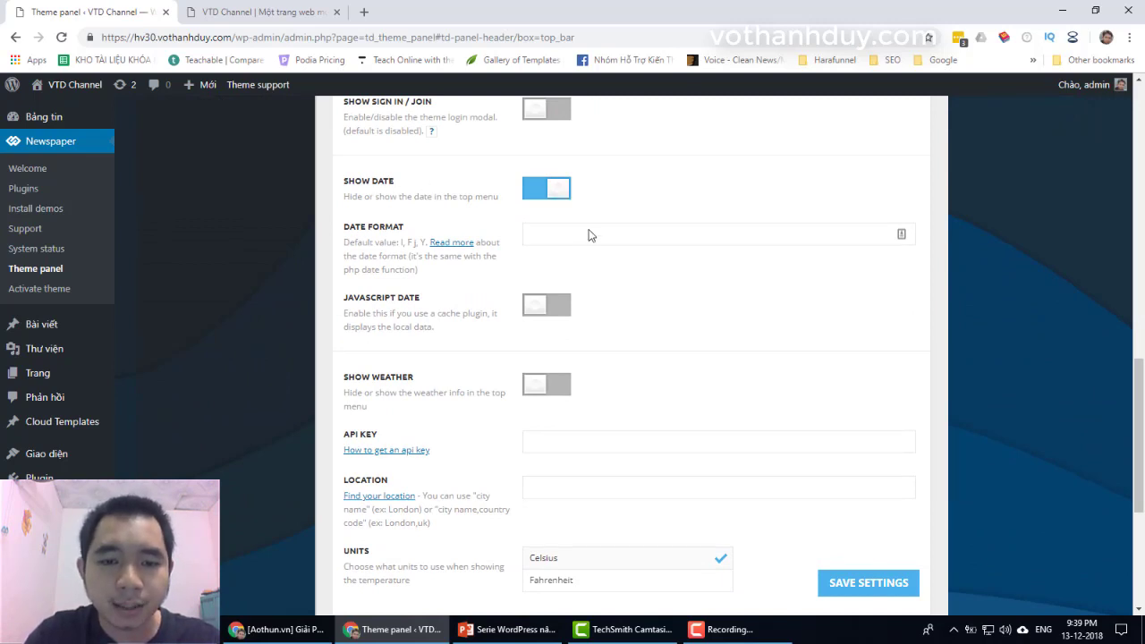
{"action": "scroll", "coordinate": [674, 302], "scroll_direction": "down", "scroll_amount": 3}
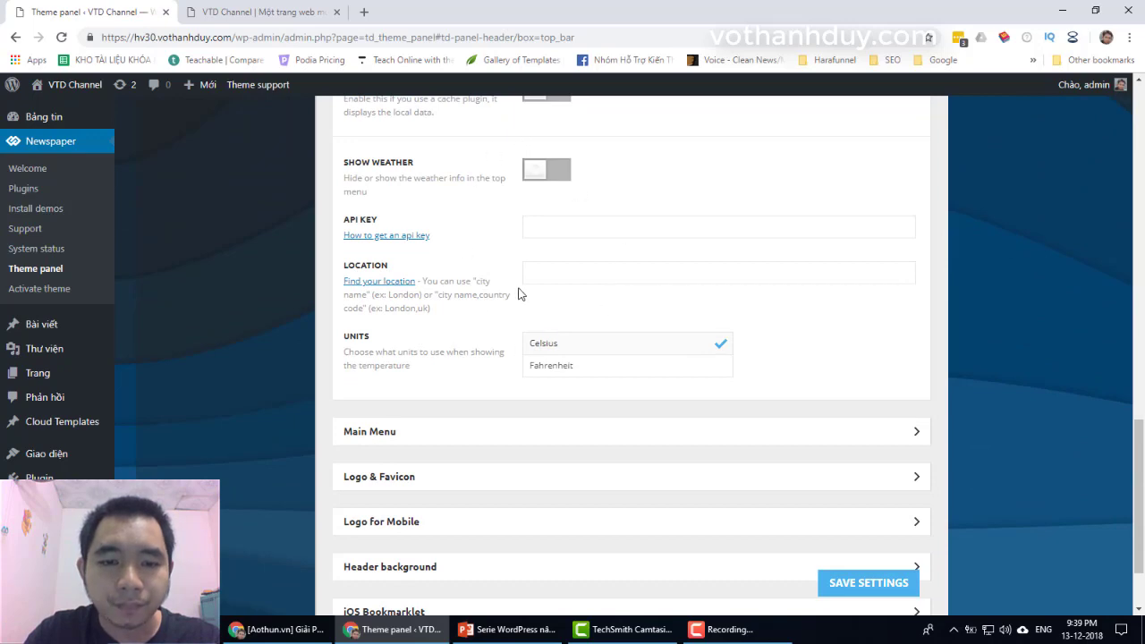
{"action": "scroll", "coordinate": [519, 295], "scroll_direction": "up", "scroll_amount": 15}
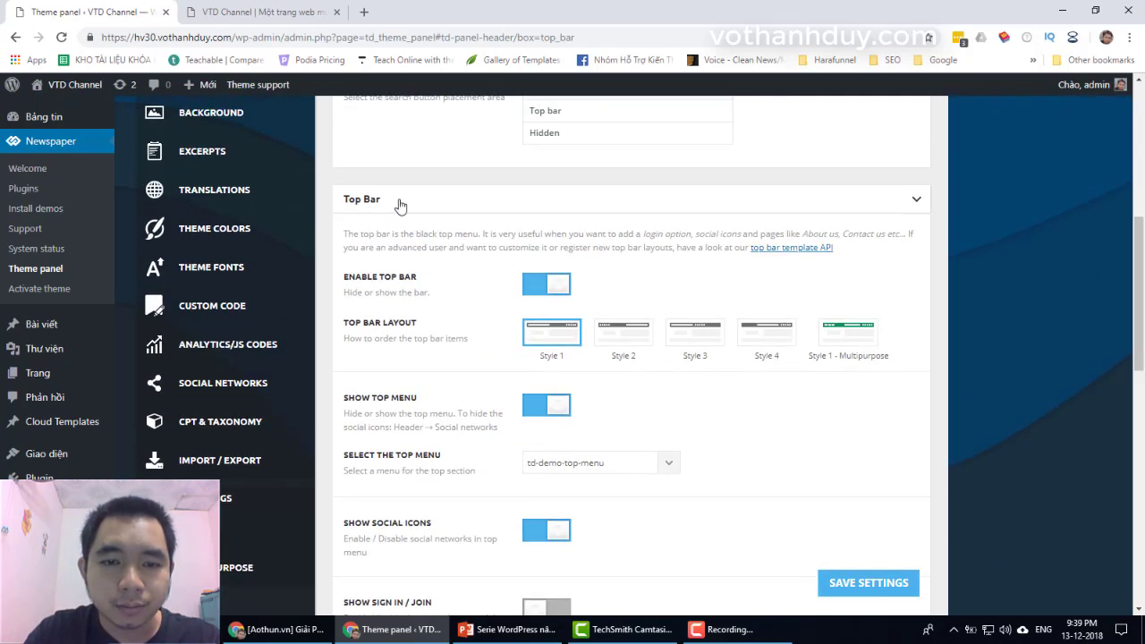
Collapse the Top Bar settings, open the Main Menu settings and review the menus available for Header Menu (Main).
{"action": "left_click", "coordinate": [399, 204]}
{"action": "left_click", "coordinate": [498, 247]}
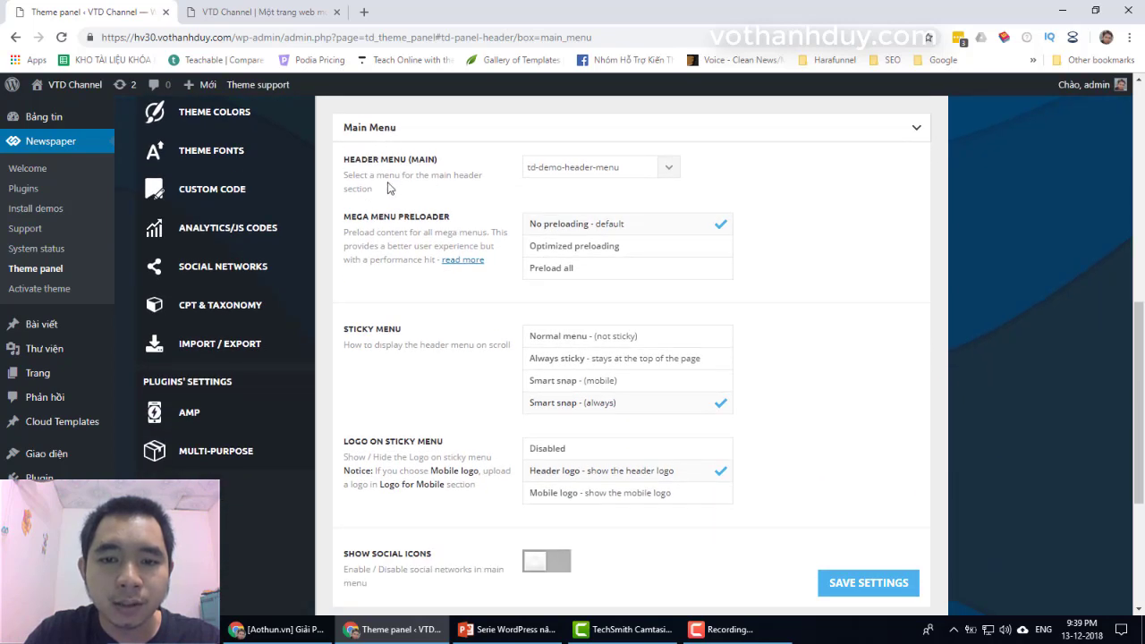
{"action": "left_click", "coordinate": [667, 166]}
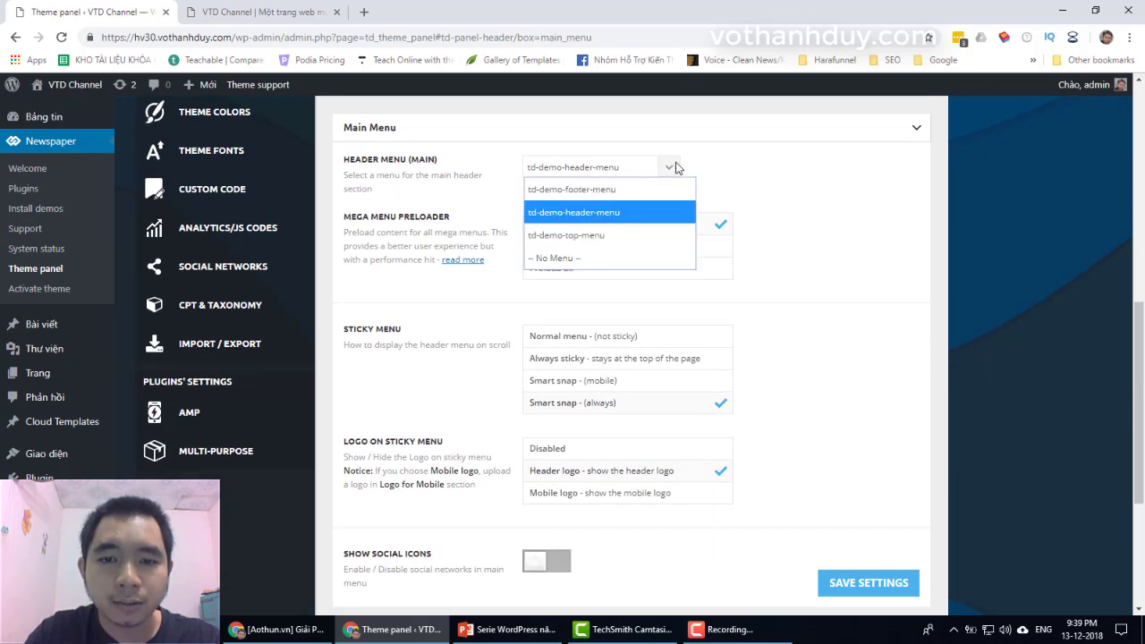
{"action": "left_click", "coordinate": [675, 168]}
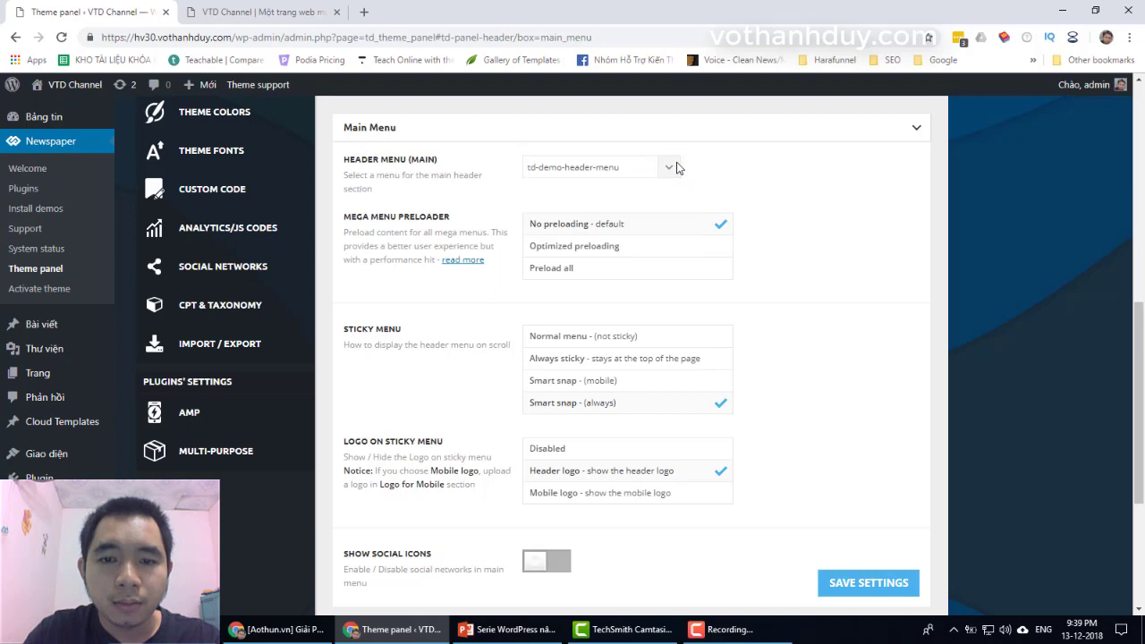
{"action": "left_click", "coordinate": [671, 167]}
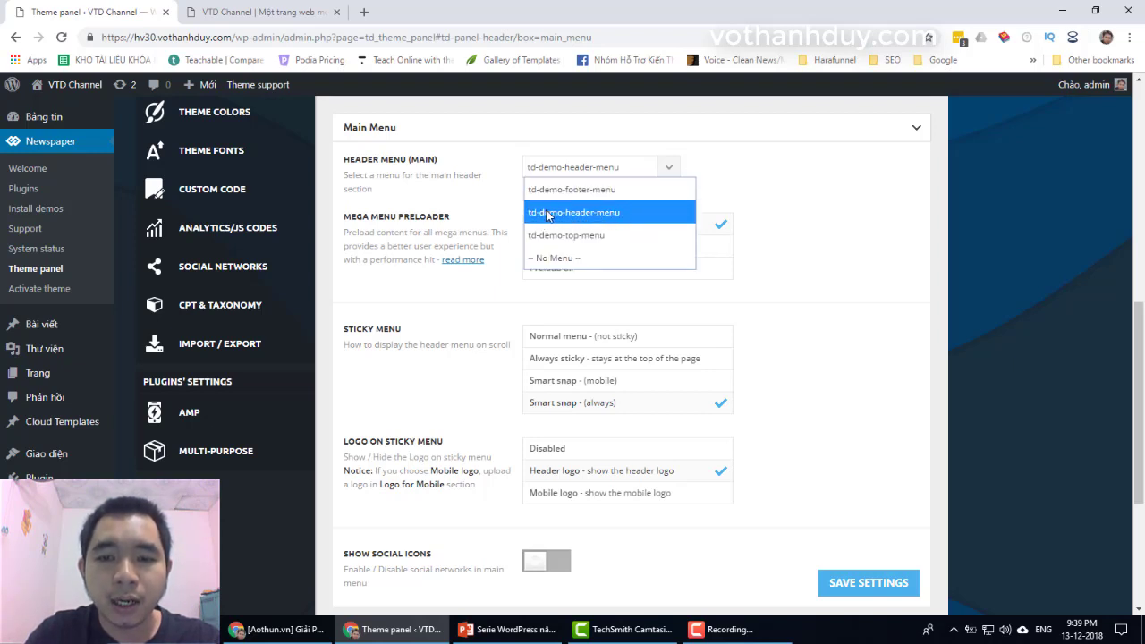
{"action": "left_click", "coordinate": [671, 169]}
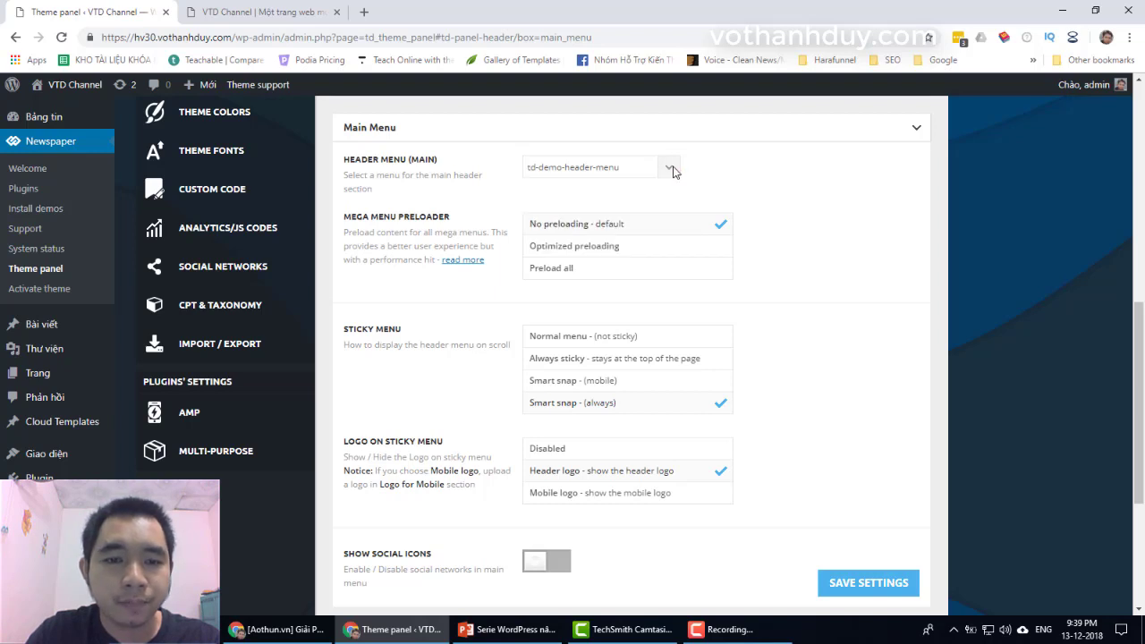
Open the WordPress Menu management page under Giao diện in a new browser tab and switch to it.
{"action": "mouse_move", "coordinate": [72, 347]}
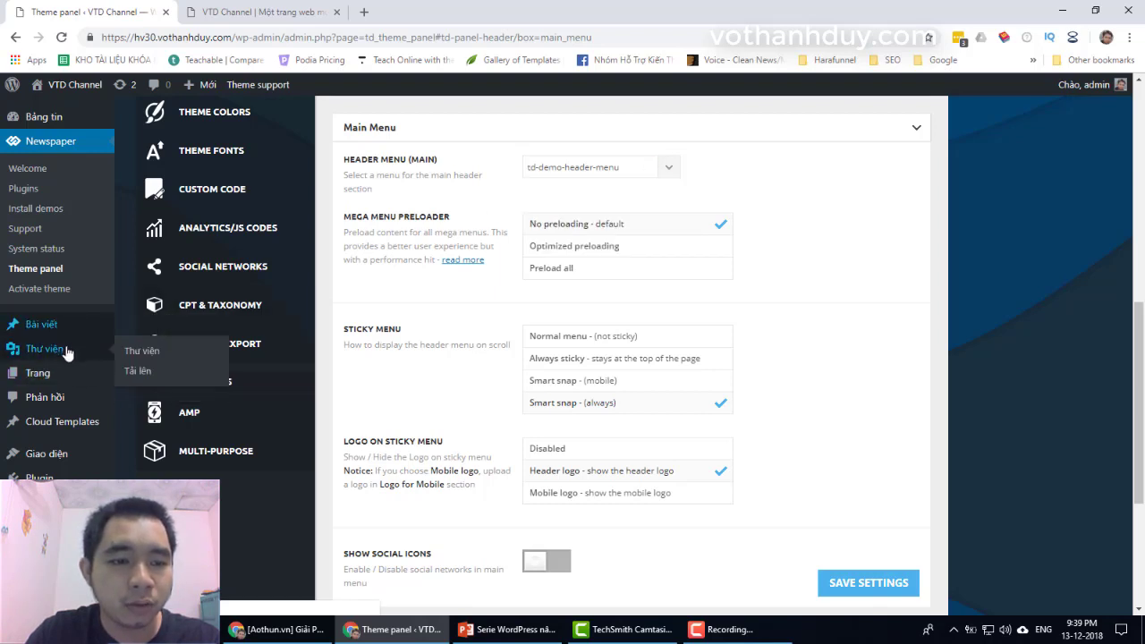
{"action": "mouse_move", "coordinate": [64, 453]}
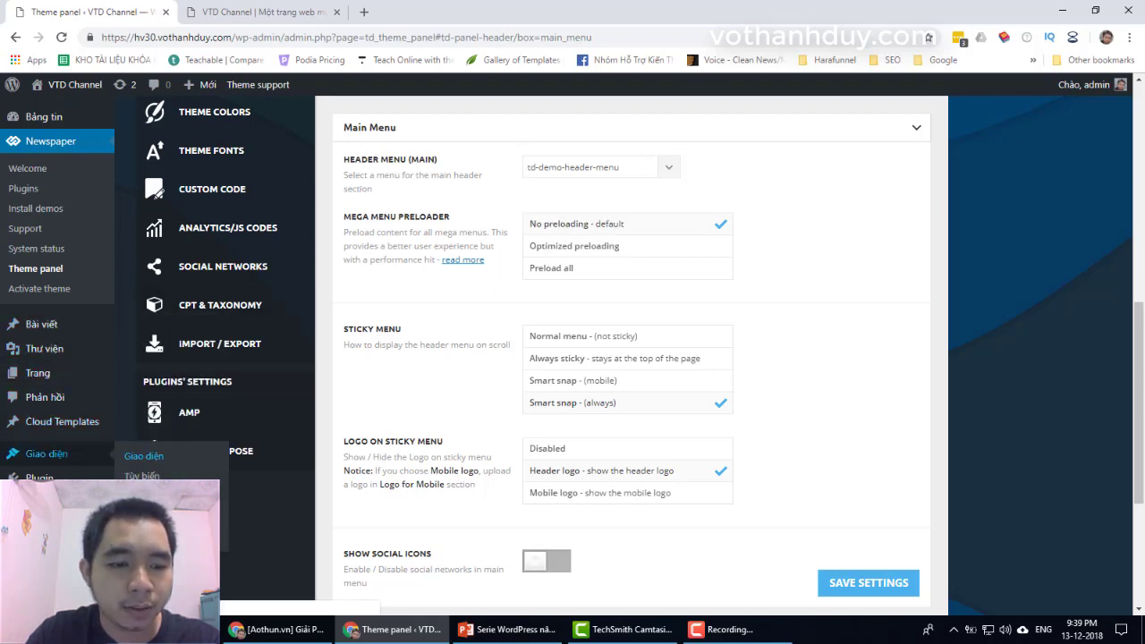
{"action": "right_click", "coordinate": [141, 519]}
{"action": "left_click", "coordinate": [276, 396]}
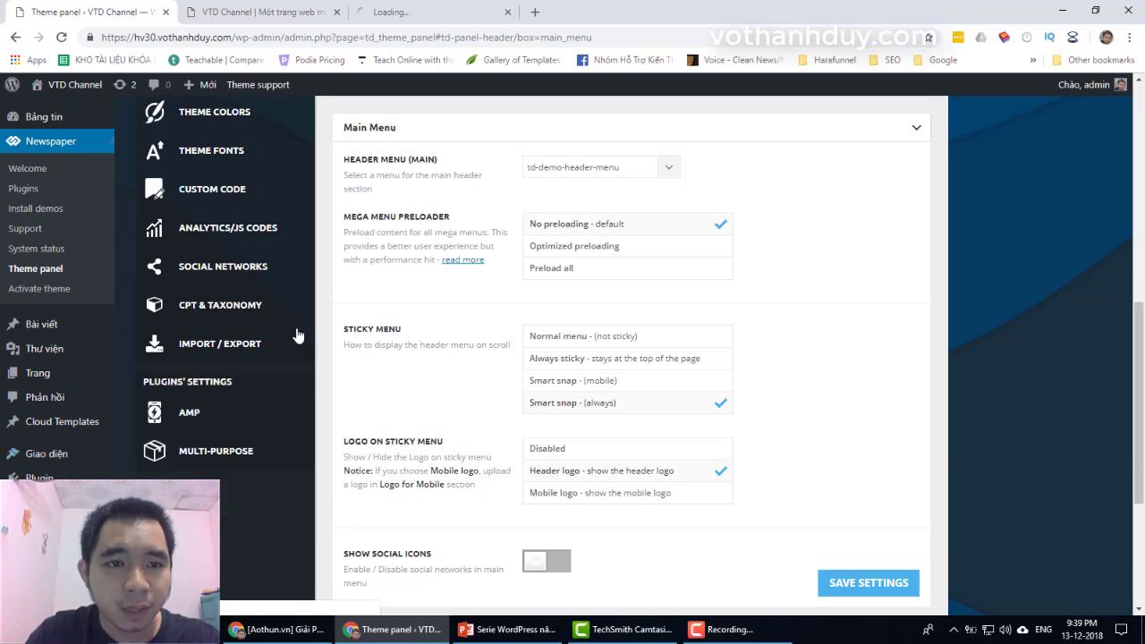
{"action": "left_click", "coordinate": [433, 15]}
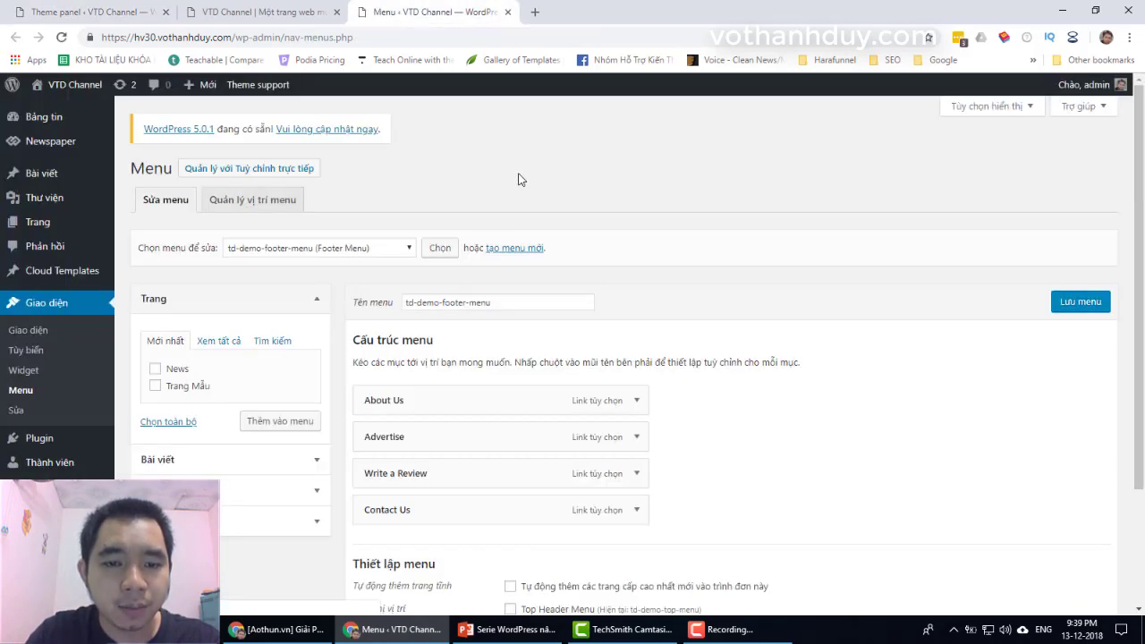
Load td-demo-header-menu (Header Menu (main)) for editing and review its menu structure and settings.
{"action": "left_click", "coordinate": [309, 250]}
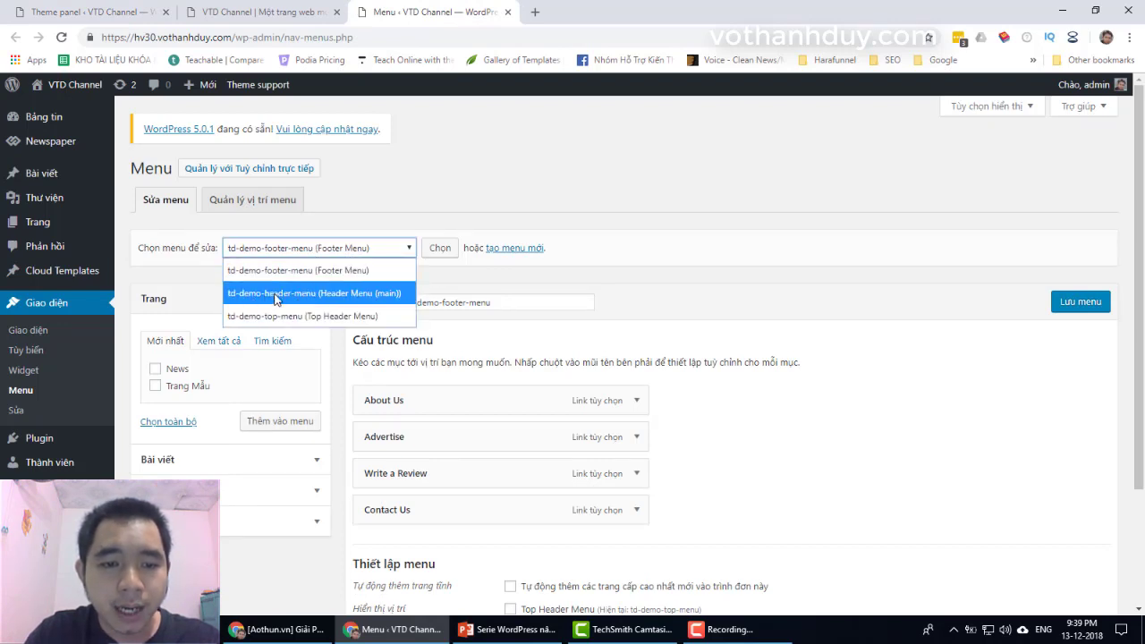
{"action": "left_click", "coordinate": [375, 296]}
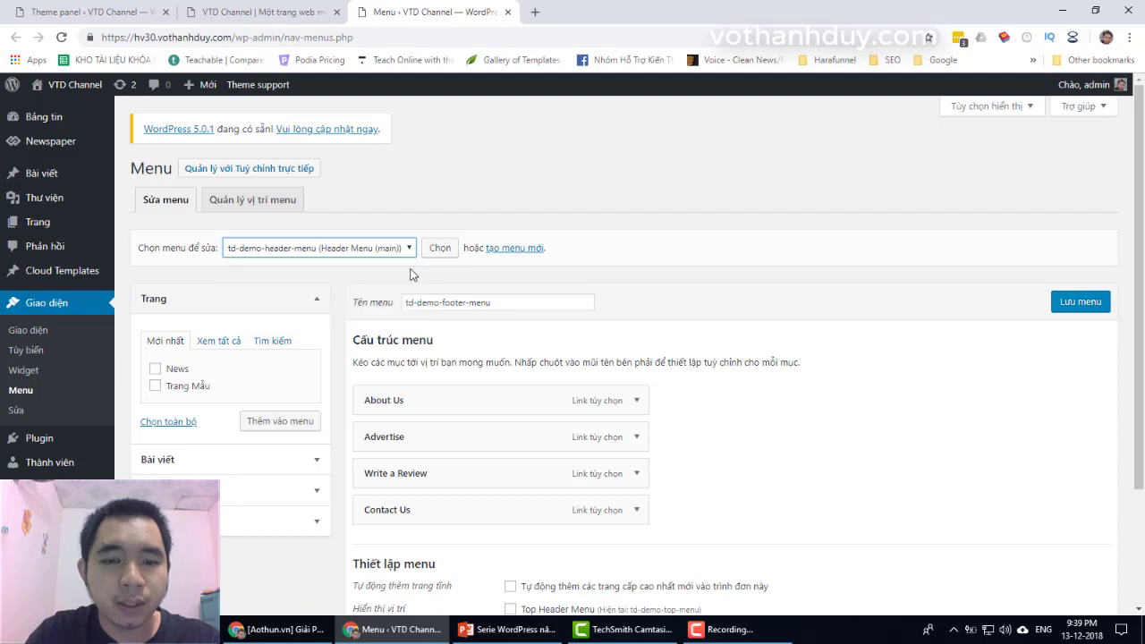
{"action": "left_click", "coordinate": [436, 255]}
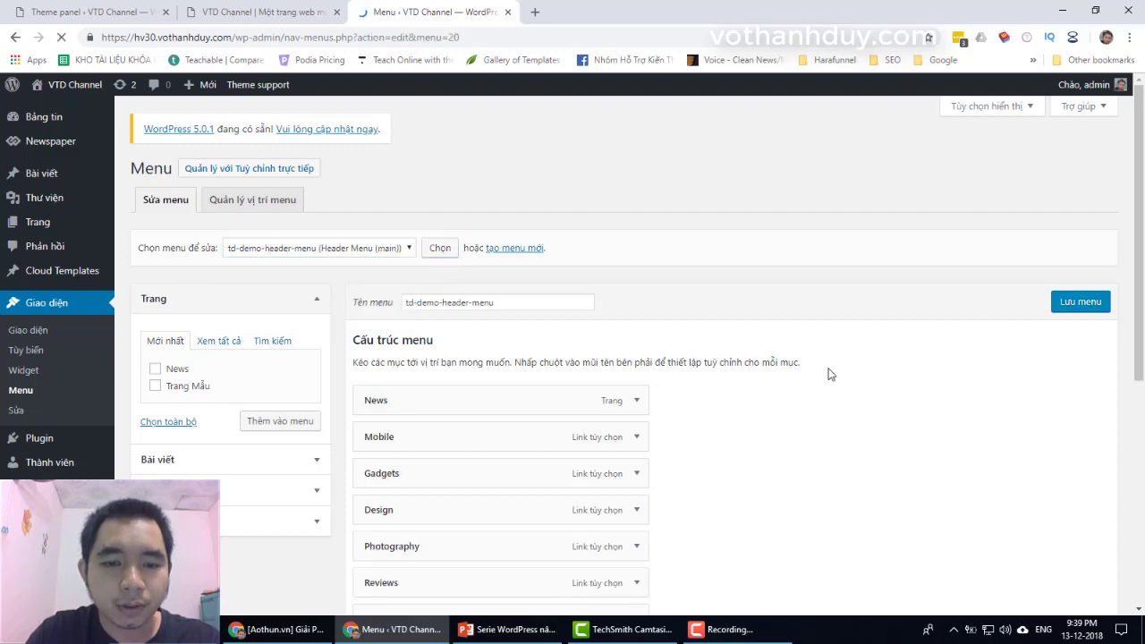
{"action": "scroll", "coordinate": [501, 243], "scroll_direction": "down", "scroll_amount": 2}
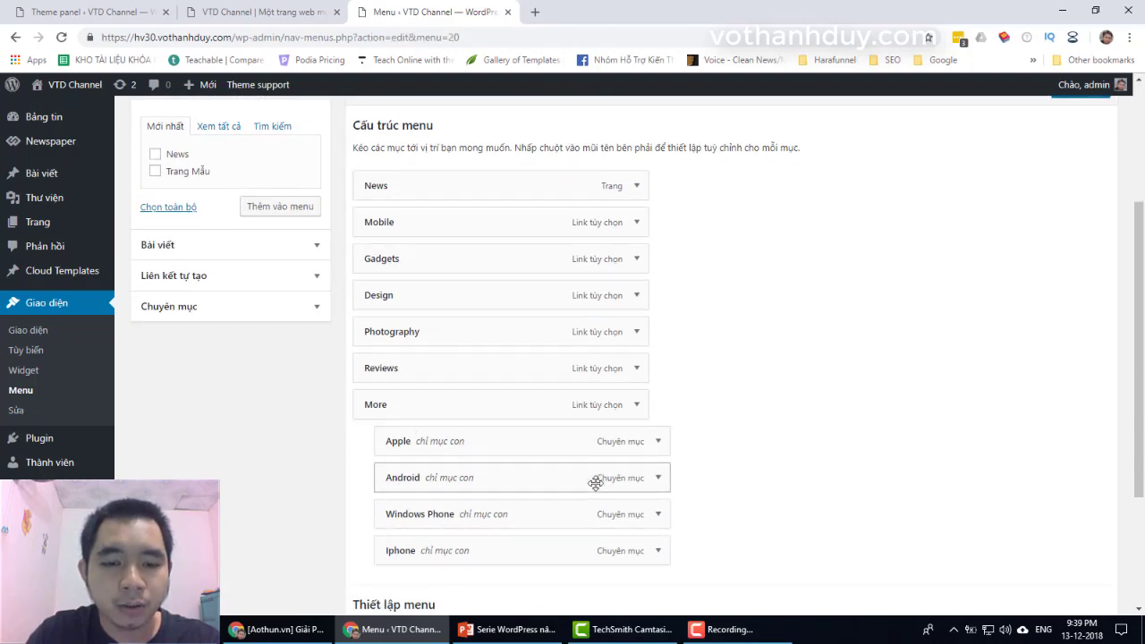
{"action": "scroll", "coordinate": [596, 480], "scroll_direction": "down", "scroll_amount": 2}
{"action": "scroll", "coordinate": [596, 481], "scroll_direction": "up", "scroll_amount": 2}
Check the Mega Menu Preloader options in the theme panel and preview the Mobile mega menu's subcategories on the live site.
{"action": "left_click", "coordinate": [120, 11]}
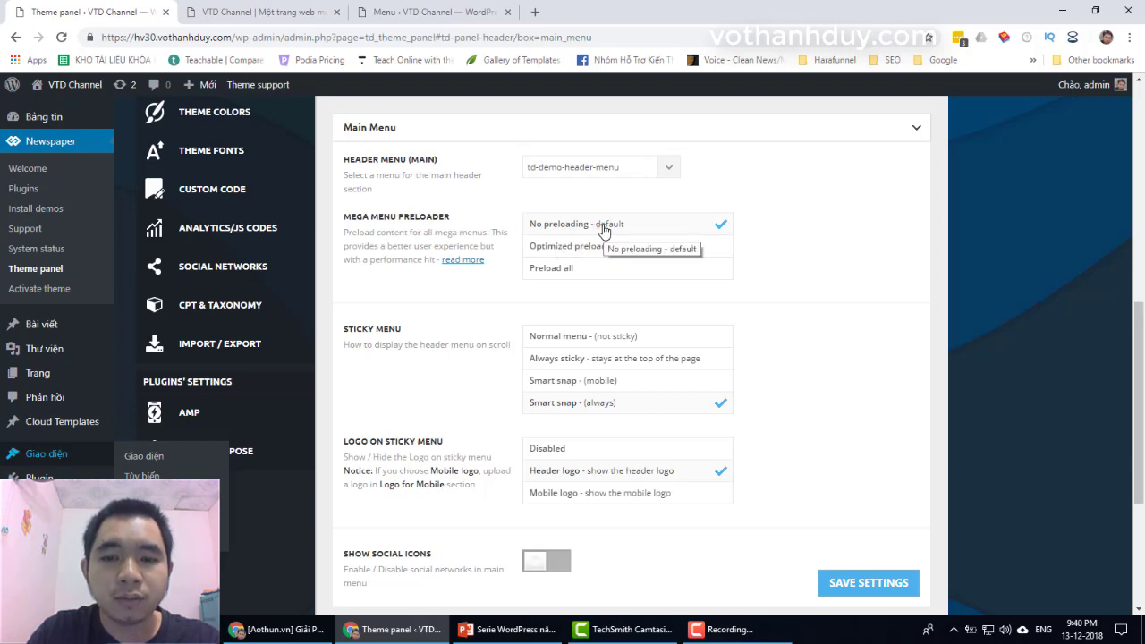
{"action": "left_click", "coordinate": [258, 12]}
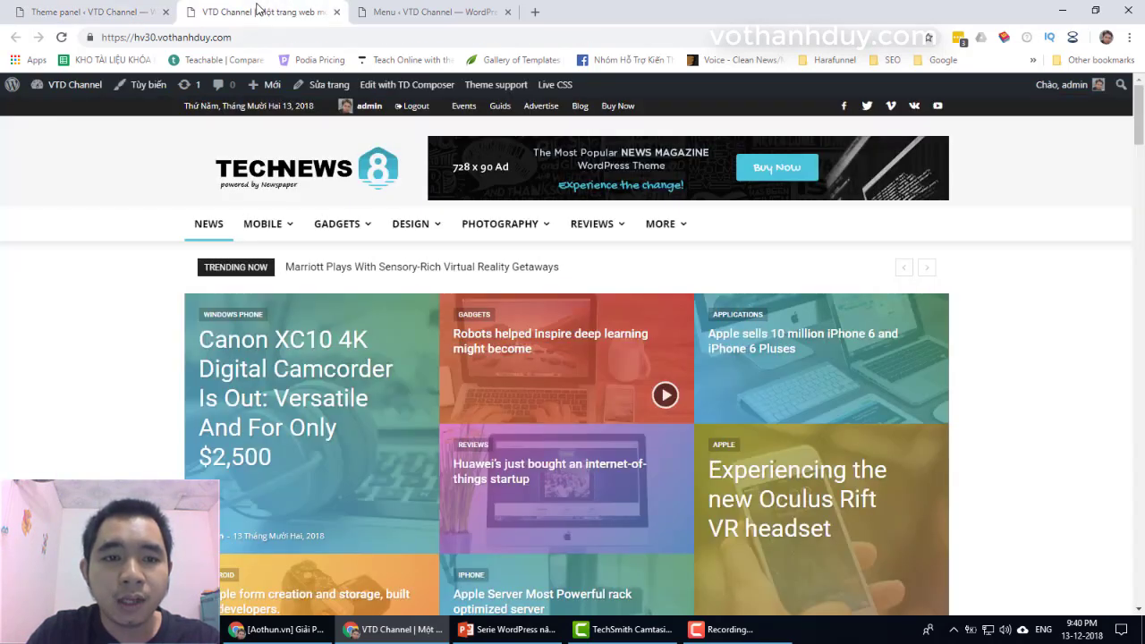
{"action": "mouse_move", "coordinate": [288, 225]}
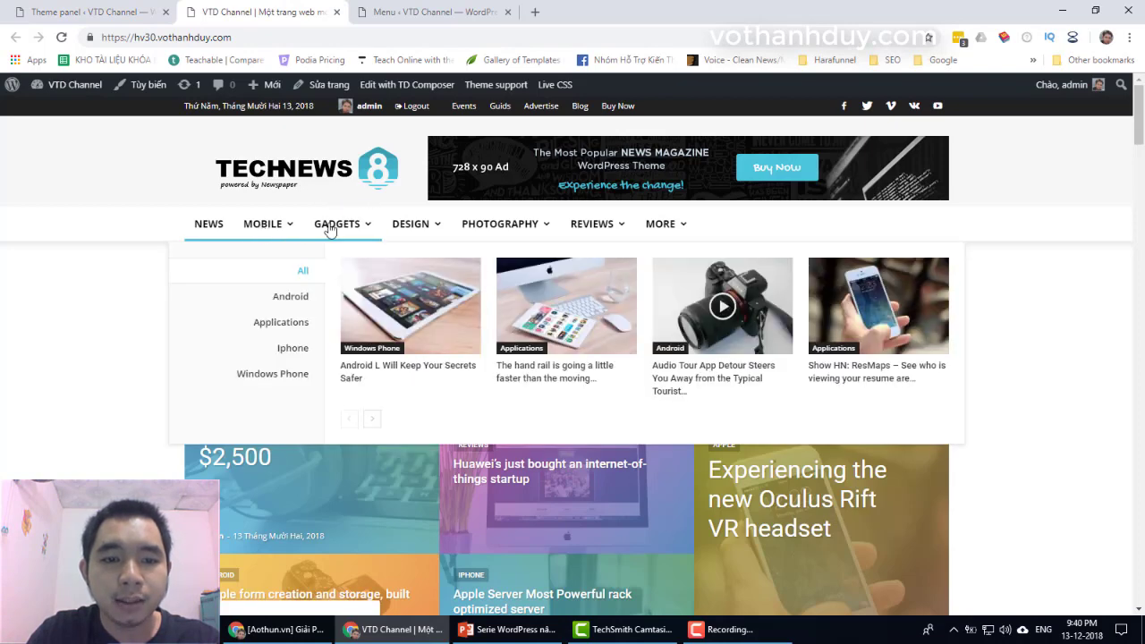
{"action": "mouse_move", "coordinate": [273, 305]}
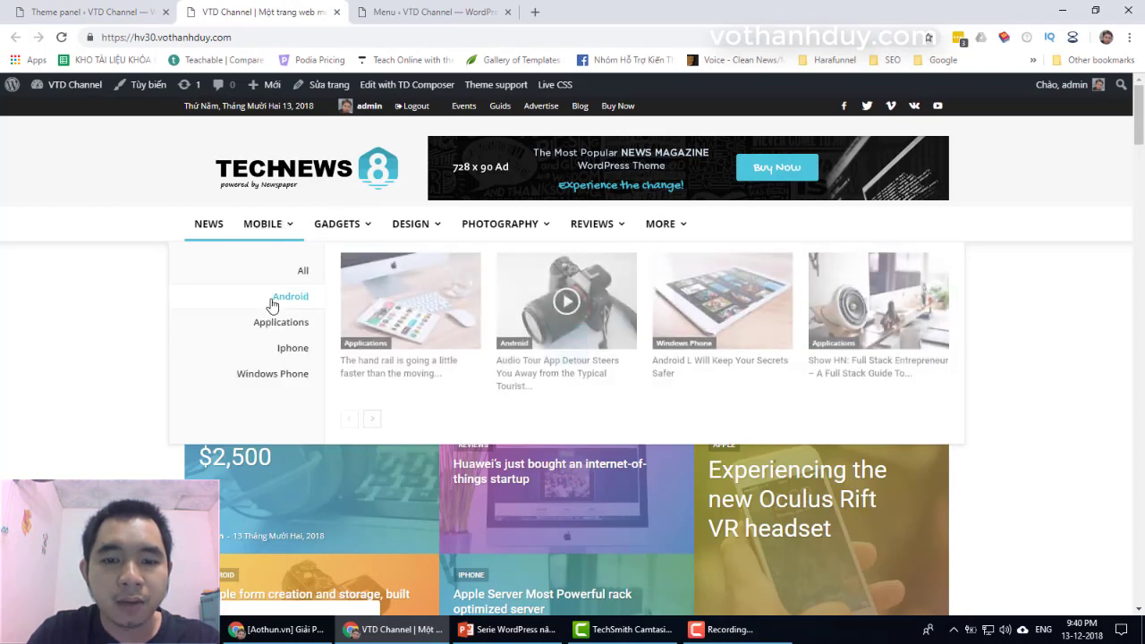
{"action": "mouse_move", "coordinate": [280, 329]}
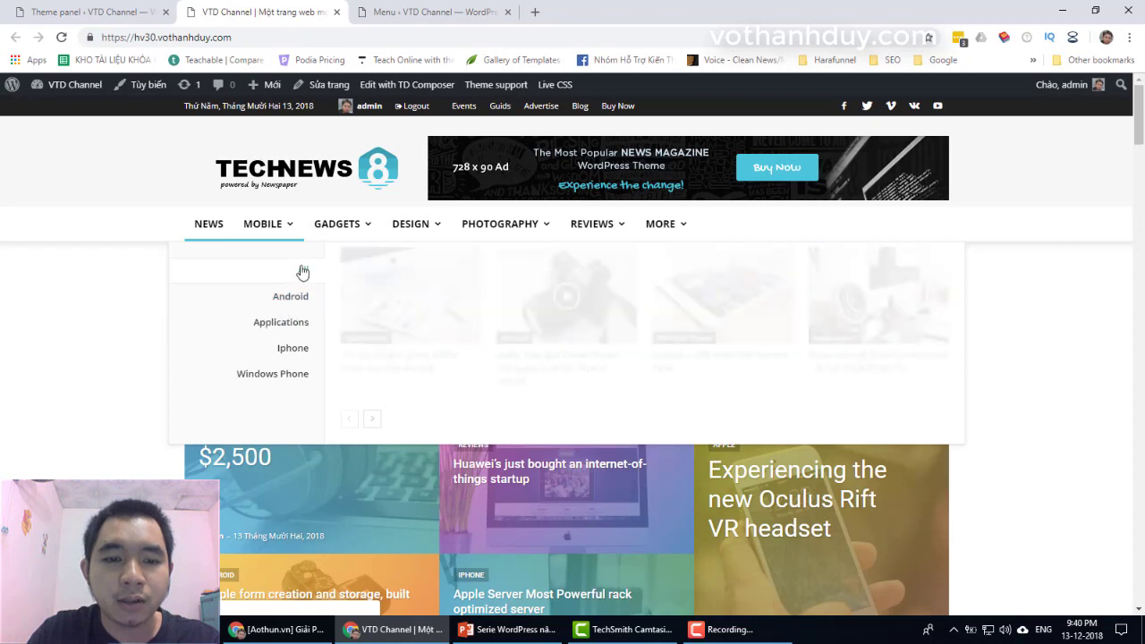
Review the Sticky Menu options in the theme panel and examine how the main menu behaves while scrolling the live homepage.
{"action": "left_click", "coordinate": [90, 11]}
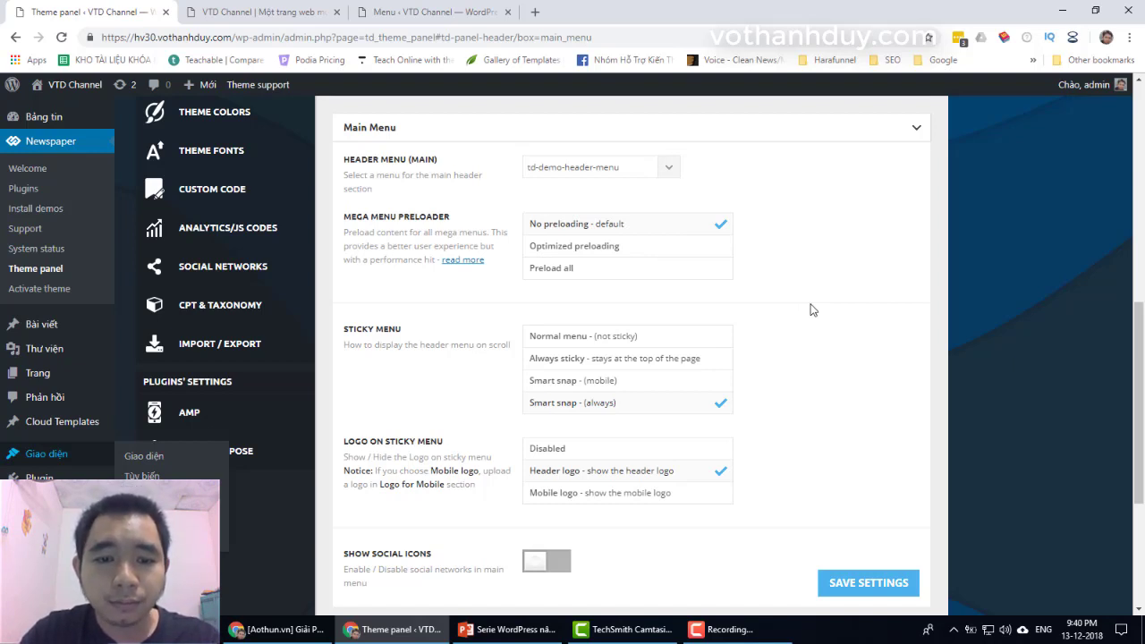
{"action": "scroll", "coordinate": [812, 310], "scroll_direction": "down", "scroll_amount": 2}
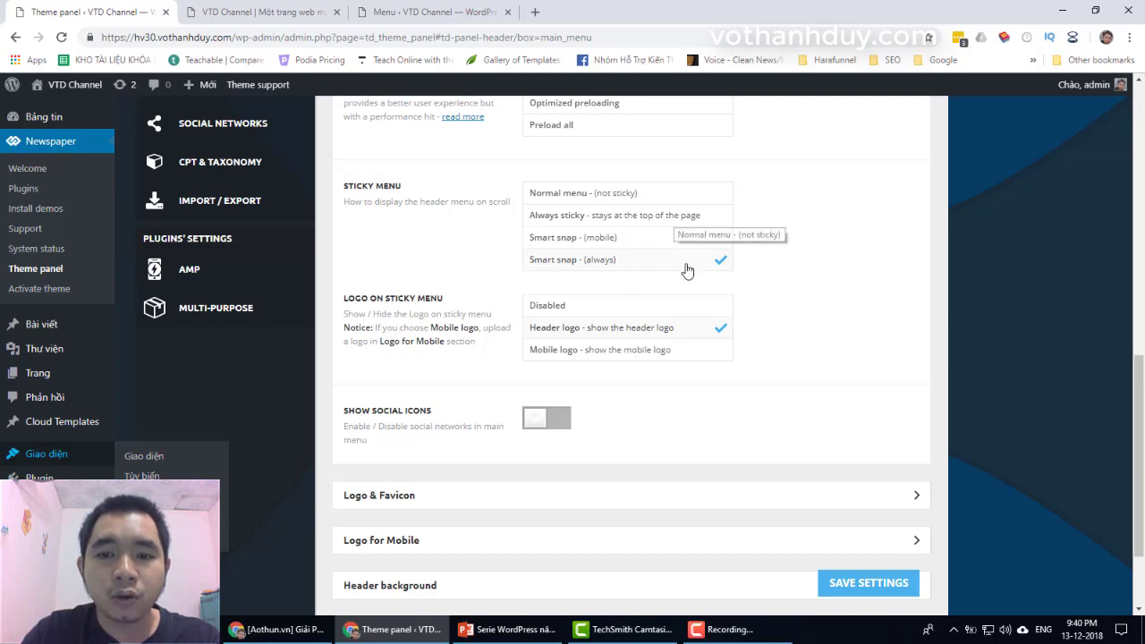
{"action": "left_click", "coordinate": [281, 12]}
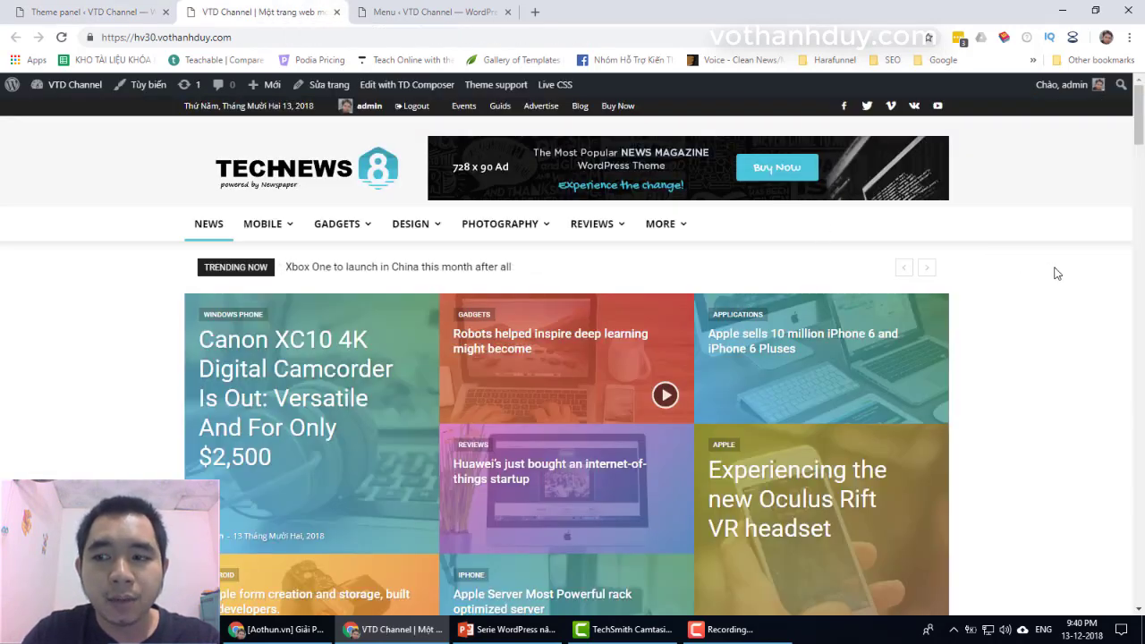
{"action": "scroll", "coordinate": [1057, 273], "scroll_direction": "down", "scroll_amount": 5}
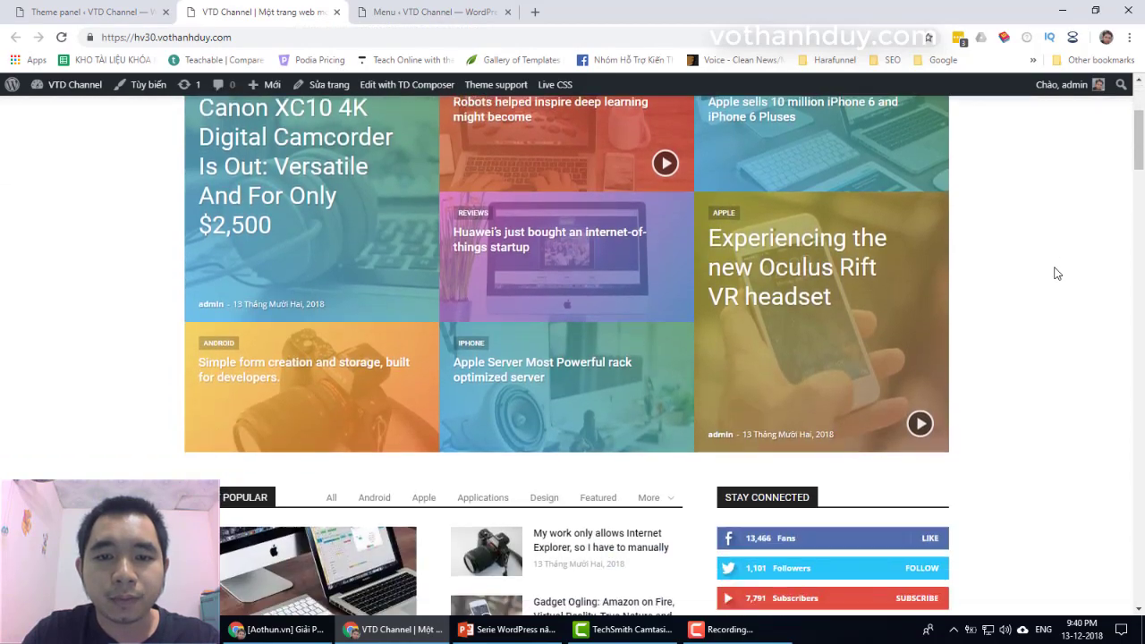
{"action": "scroll", "coordinate": [1057, 272], "scroll_direction": "down", "scroll_amount": 15}
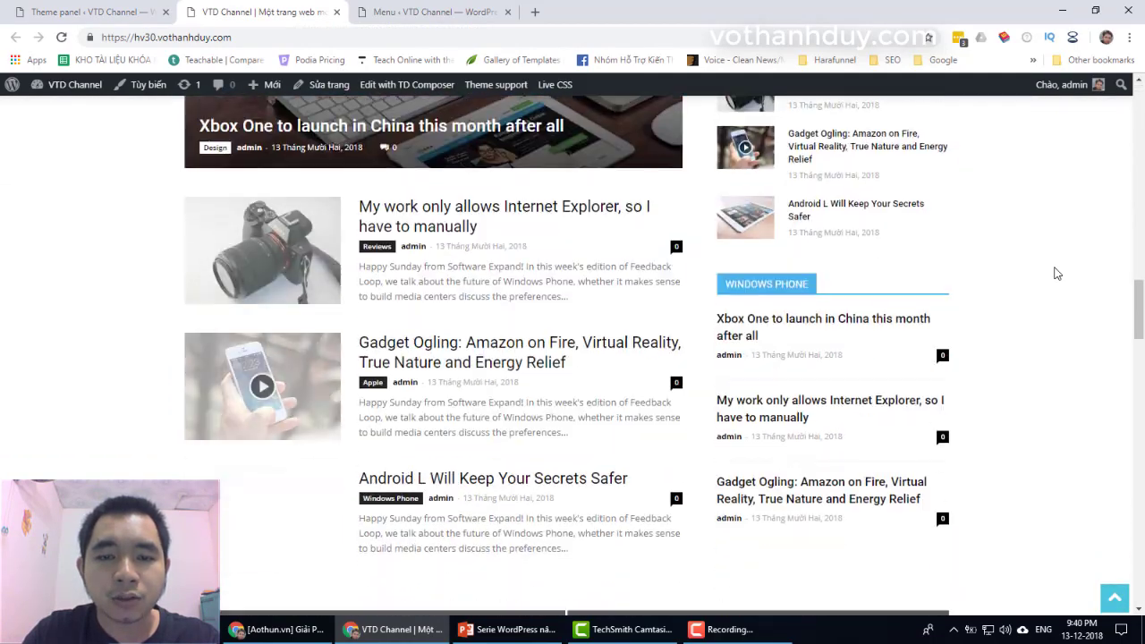
{"action": "scroll", "coordinate": [1057, 273], "scroll_direction": "up", "scroll_amount": 10}
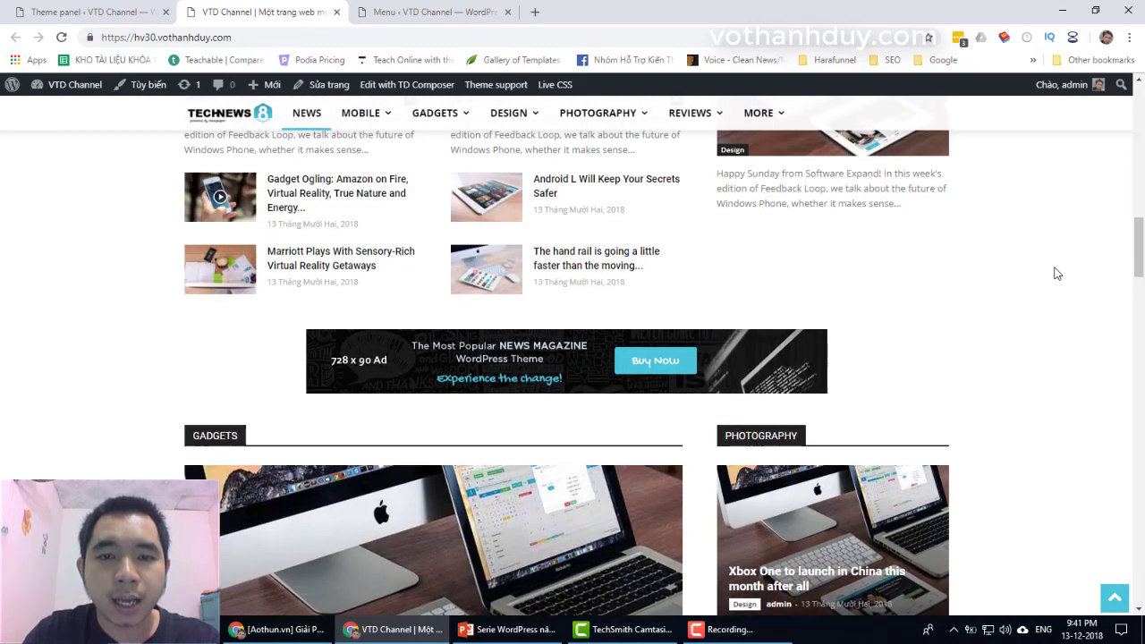
{"action": "scroll", "coordinate": [1057, 273], "scroll_direction": "up", "scroll_amount": 8}
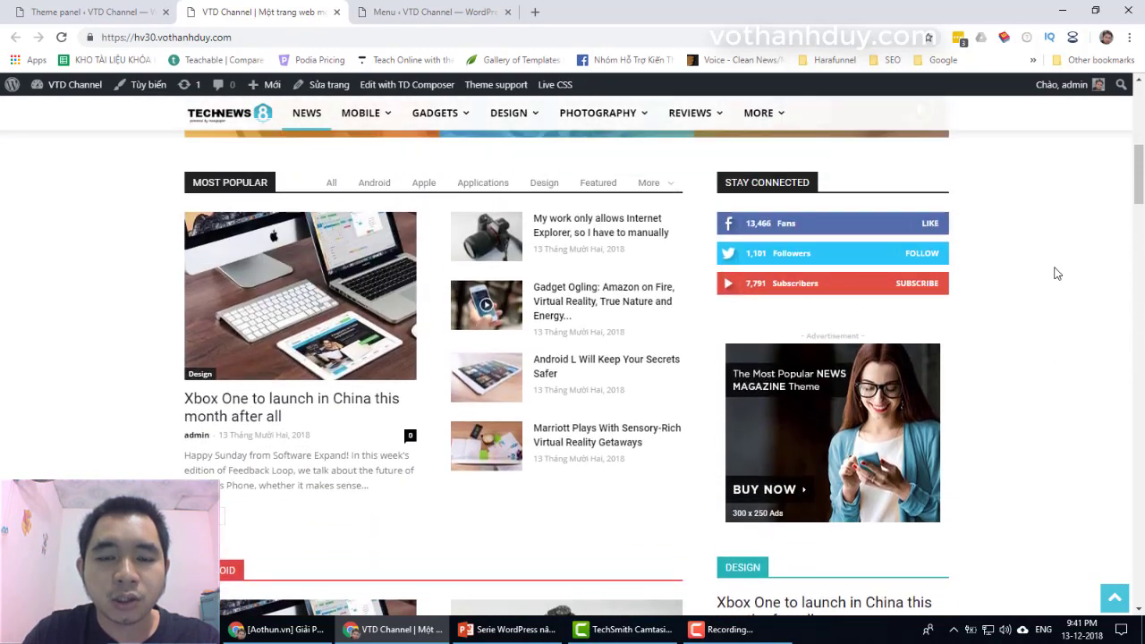
{"action": "scroll", "coordinate": [1057, 272], "scroll_direction": "up", "scroll_amount": 3}
{"action": "scroll", "coordinate": [1058, 273], "scroll_direction": "down", "scroll_amount": 8}
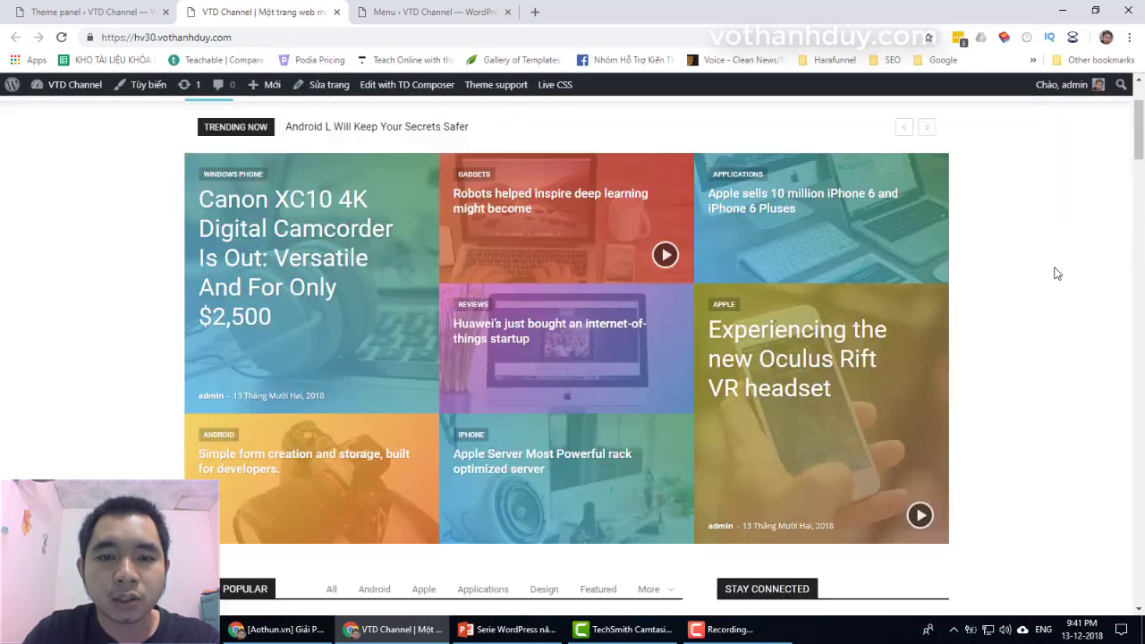
{"action": "scroll", "coordinate": [1058, 273], "scroll_direction": "down", "scroll_amount": 10}
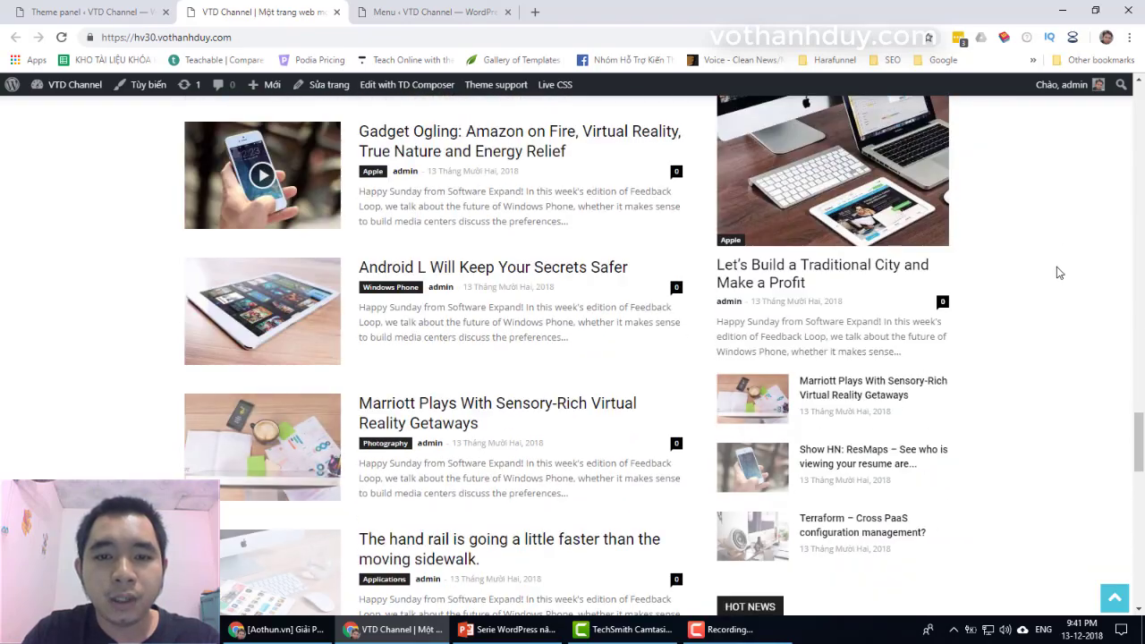
{"action": "scroll", "coordinate": [1058, 273], "scroll_direction": "up", "scroll_amount": 10}
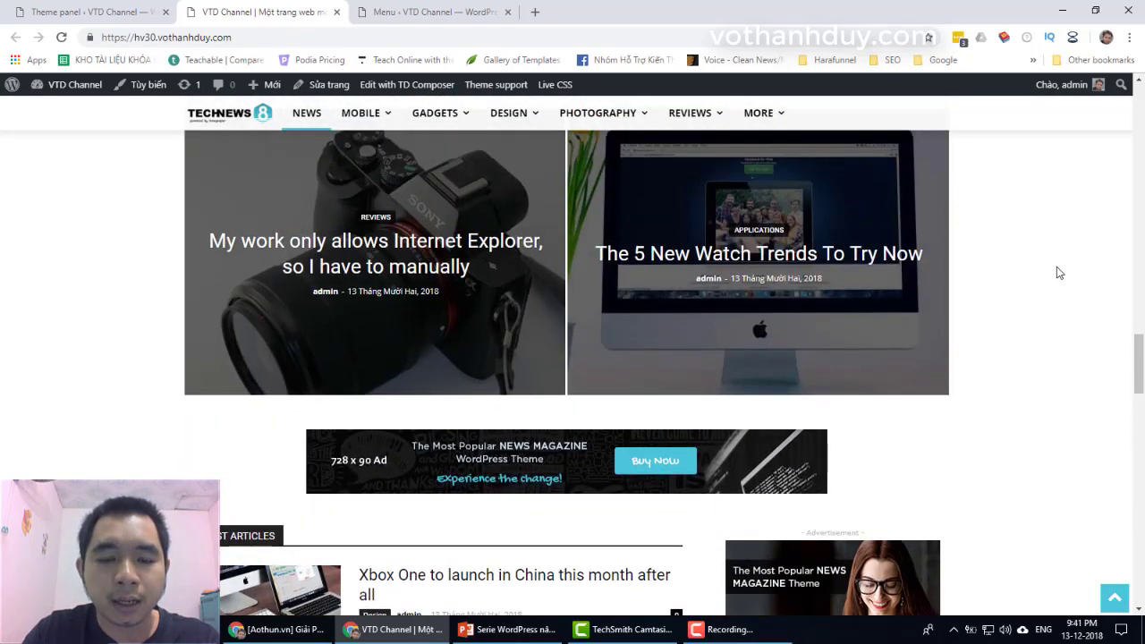
{"action": "scroll", "coordinate": [1058, 273], "scroll_direction": "up", "scroll_amount": 8}
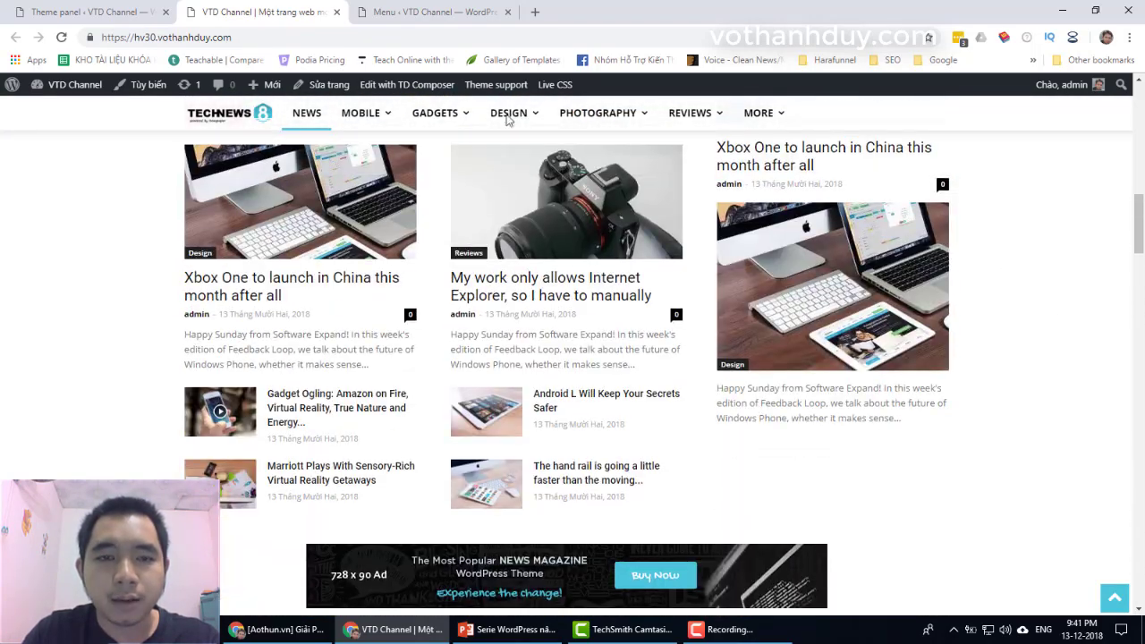
Return to the theme panel's Main Menu settings and switch Show Social Icons on and back off.
{"action": "left_click", "coordinate": [128, 18]}
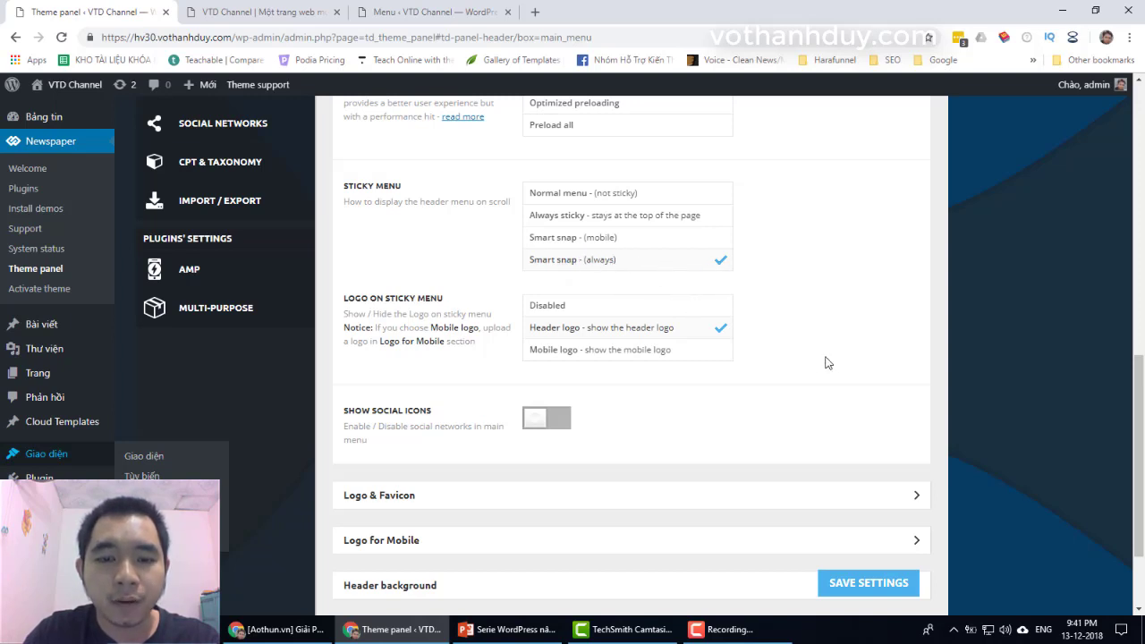
{"action": "scroll", "coordinate": [832, 362], "scroll_direction": "down", "scroll_amount": 1}
{"action": "scroll", "coordinate": [836, 361], "scroll_direction": "down", "scroll_amount": 1}
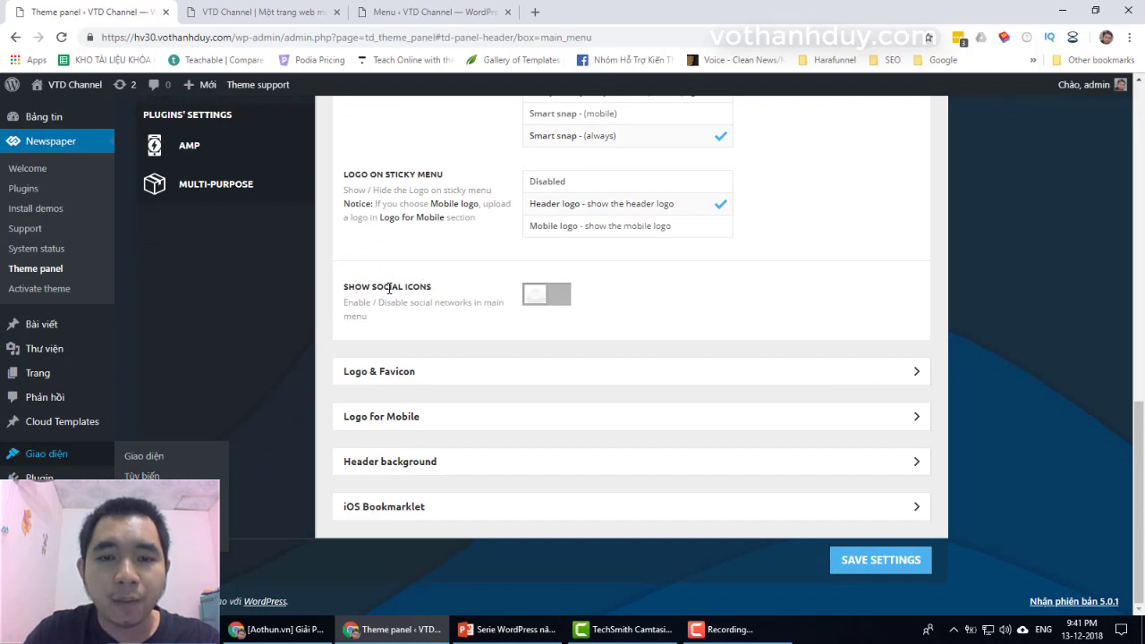
{"action": "left_click", "coordinate": [548, 293]}
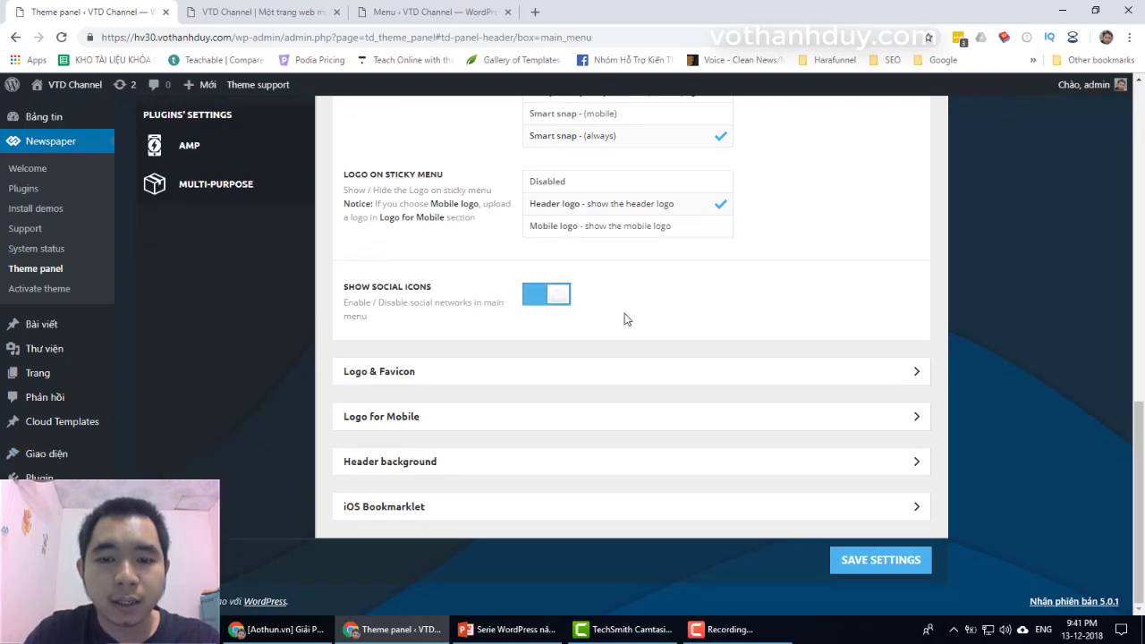
{"action": "left_click", "coordinate": [550, 304]}
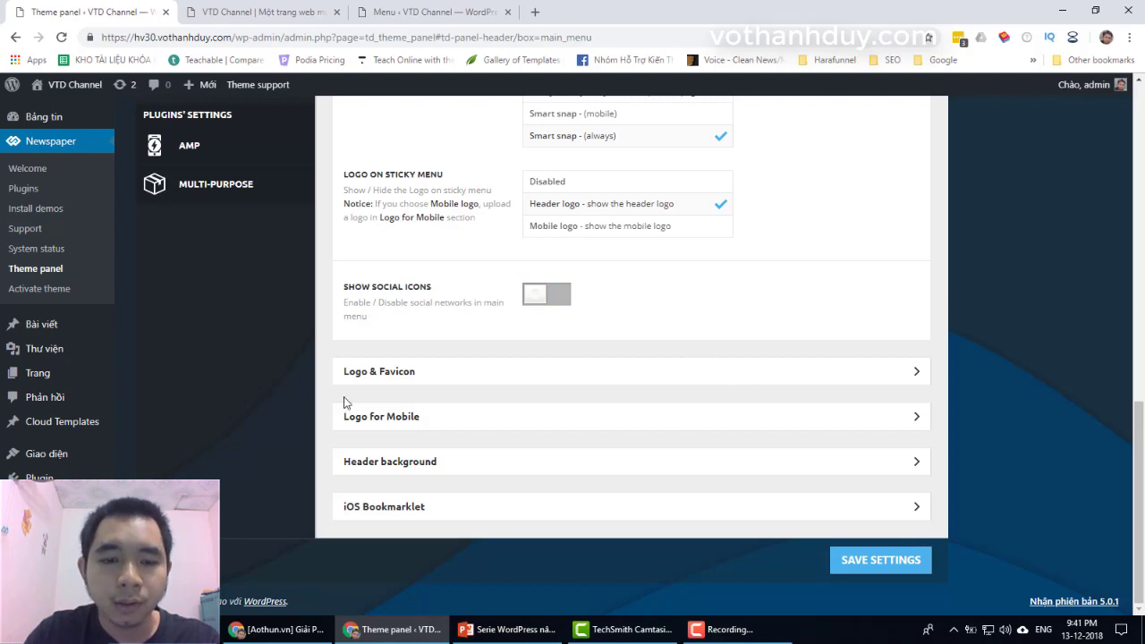
Expand the Logo & Favicon section and inspect the logo's media upload and file selection dialogs, closing them without choosing a file.
{"action": "left_click", "coordinate": [429, 380]}
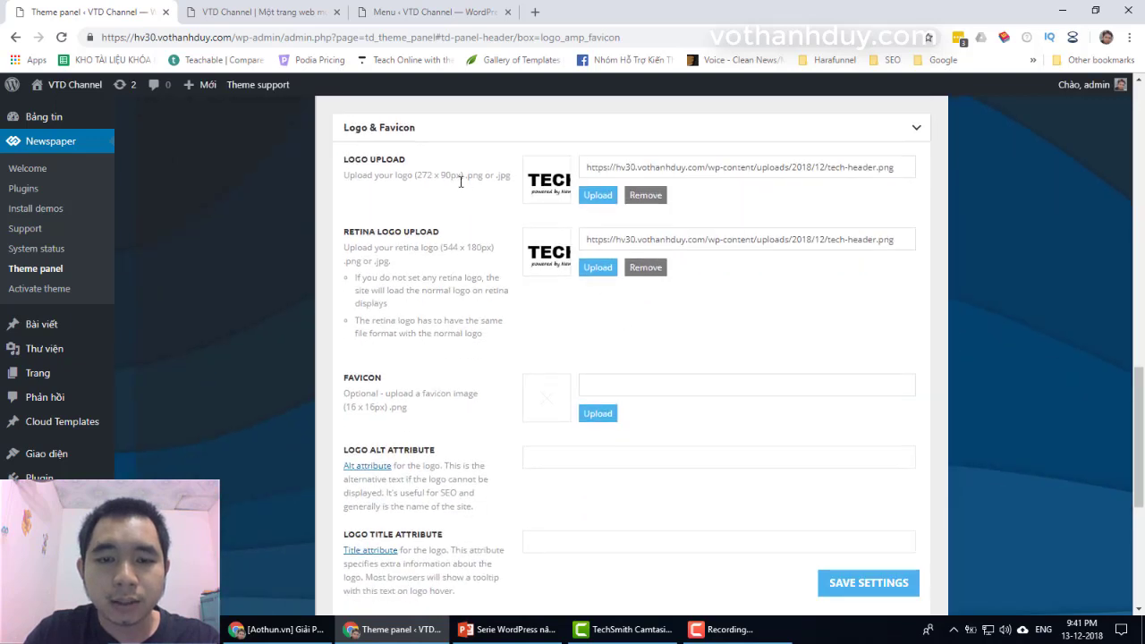
{"action": "left_click", "coordinate": [596, 196]}
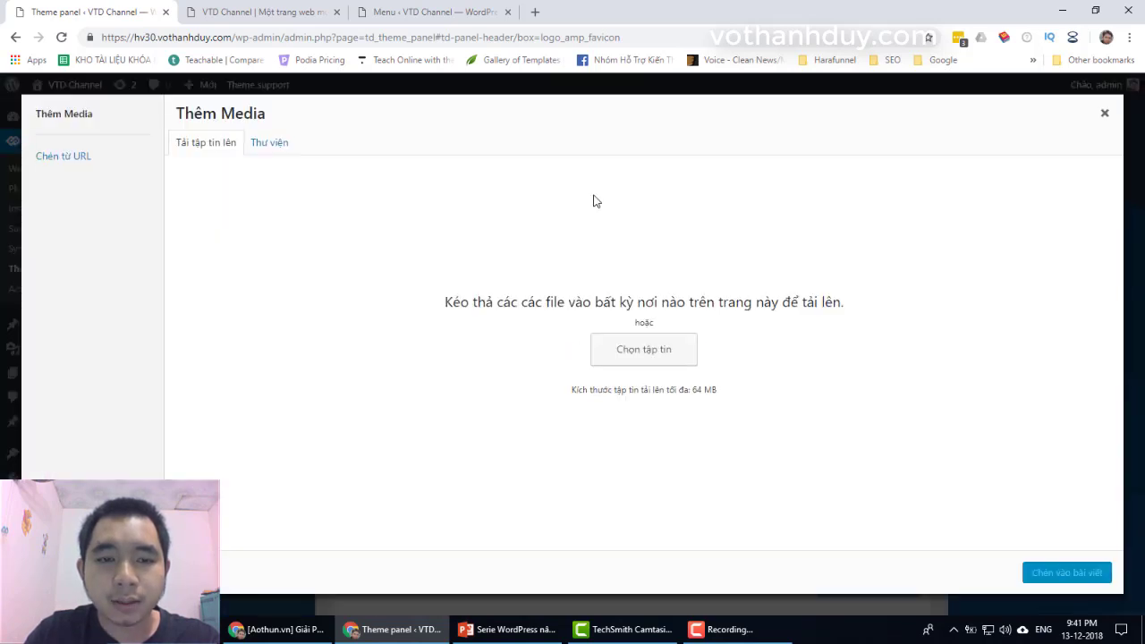
{"action": "left_click", "coordinate": [640, 356]}
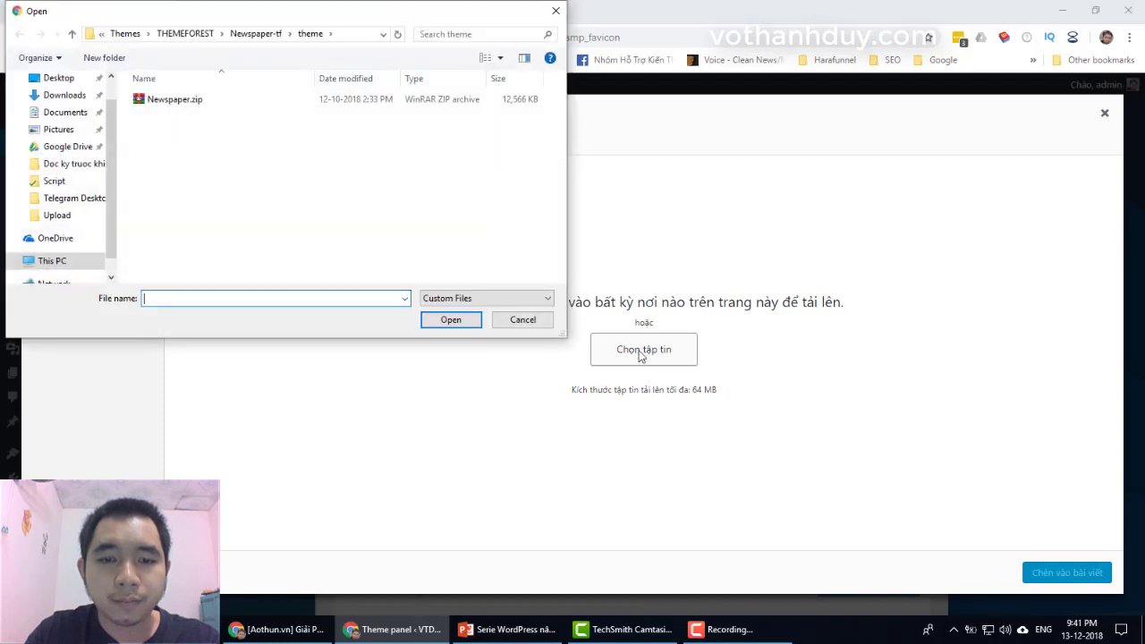
{"action": "left_click", "coordinate": [523, 319]}
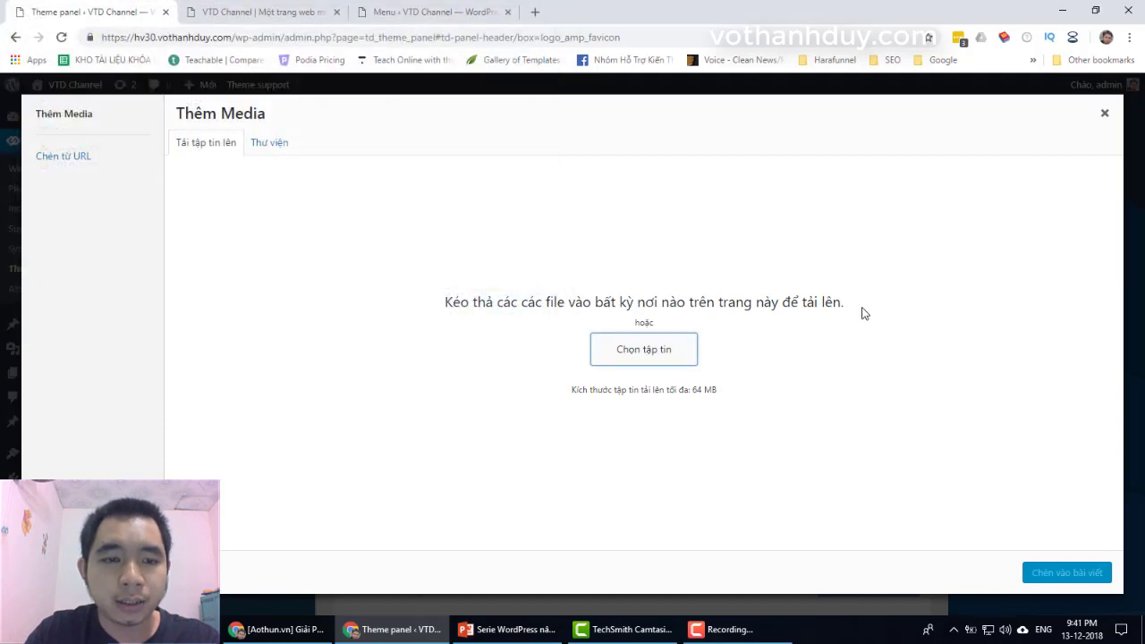
{"action": "left_click", "coordinate": [1106, 114]}
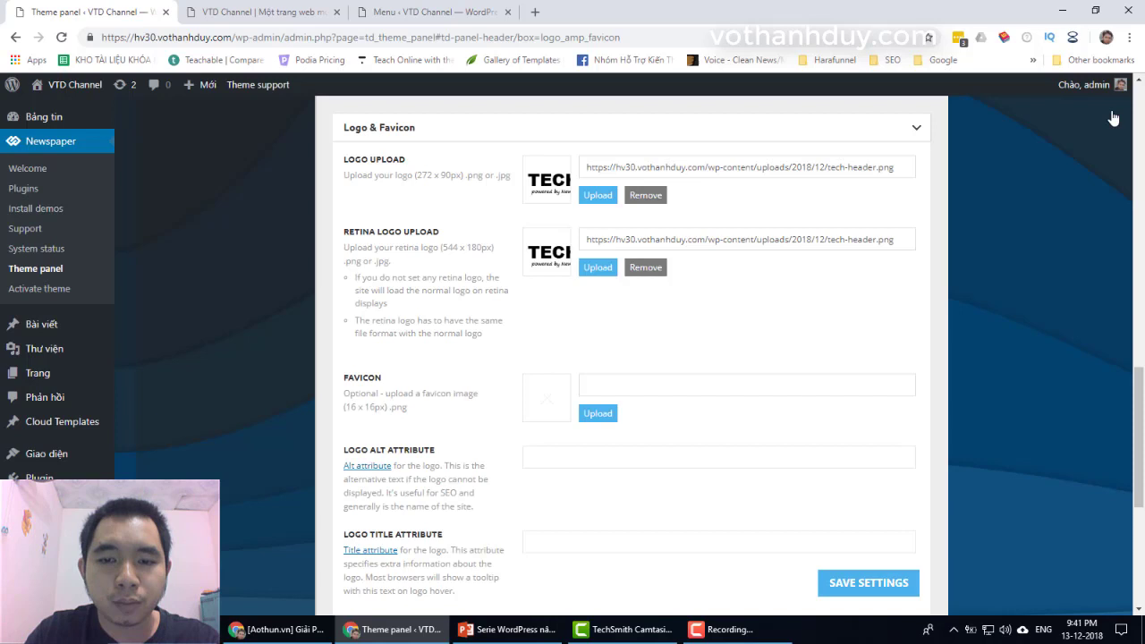
{"action": "left_click", "coordinate": [601, 197]}
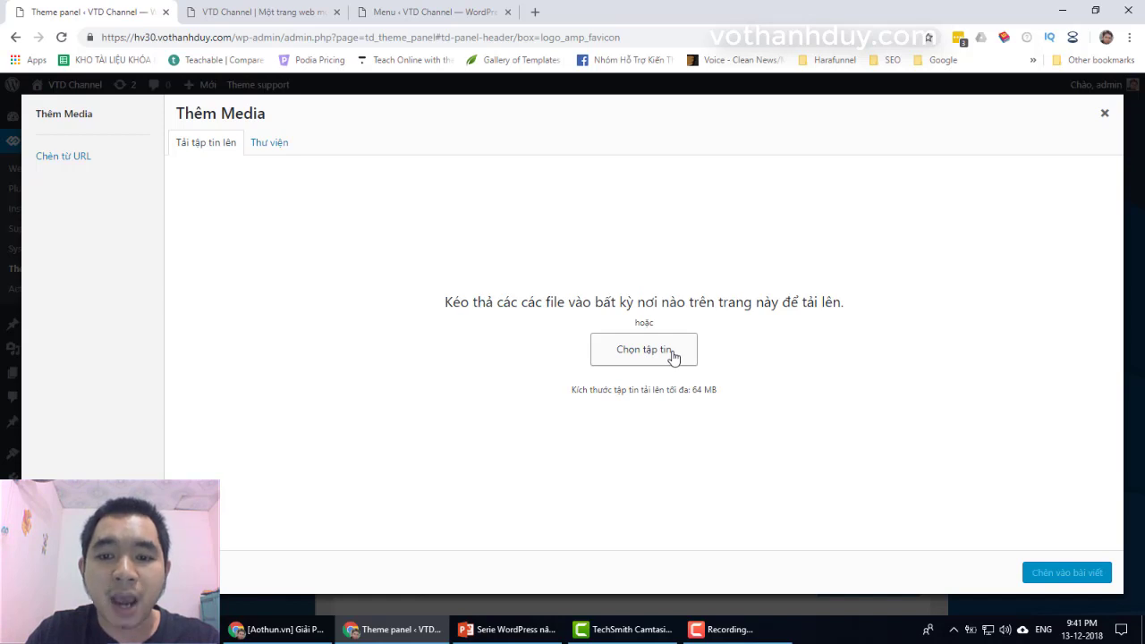
{"action": "left_click", "coordinate": [1105, 112]}
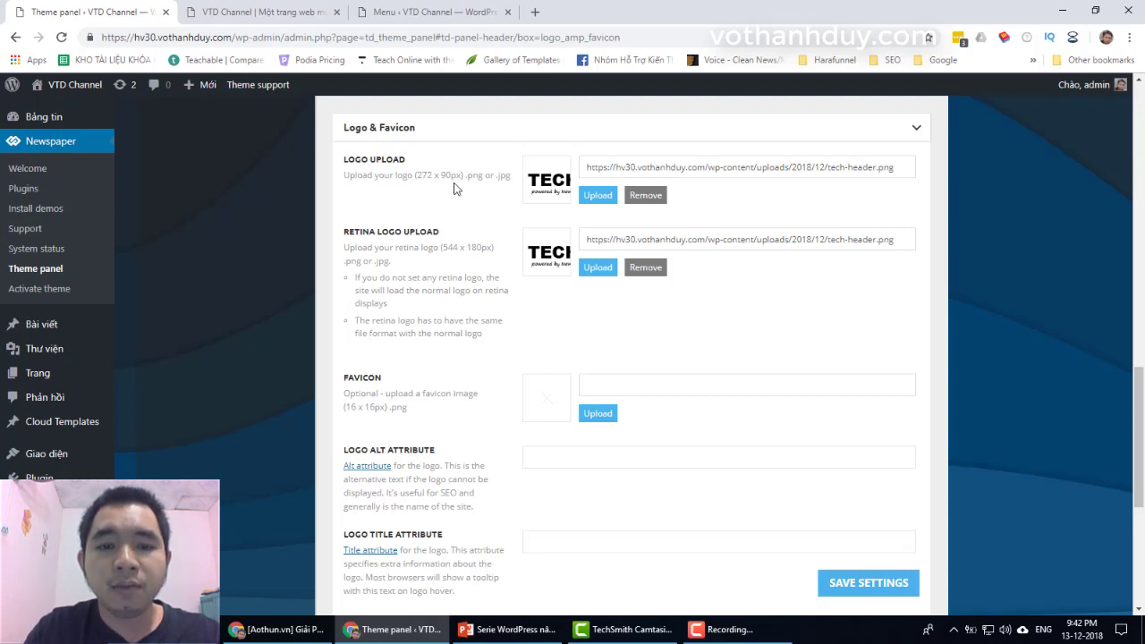
Examine the recommended image dimensions and file formats for the normal logo and the retina logo.
{"action": "left_click_drag", "start_coordinate": [349, 173], "coordinate": [501, 175]}
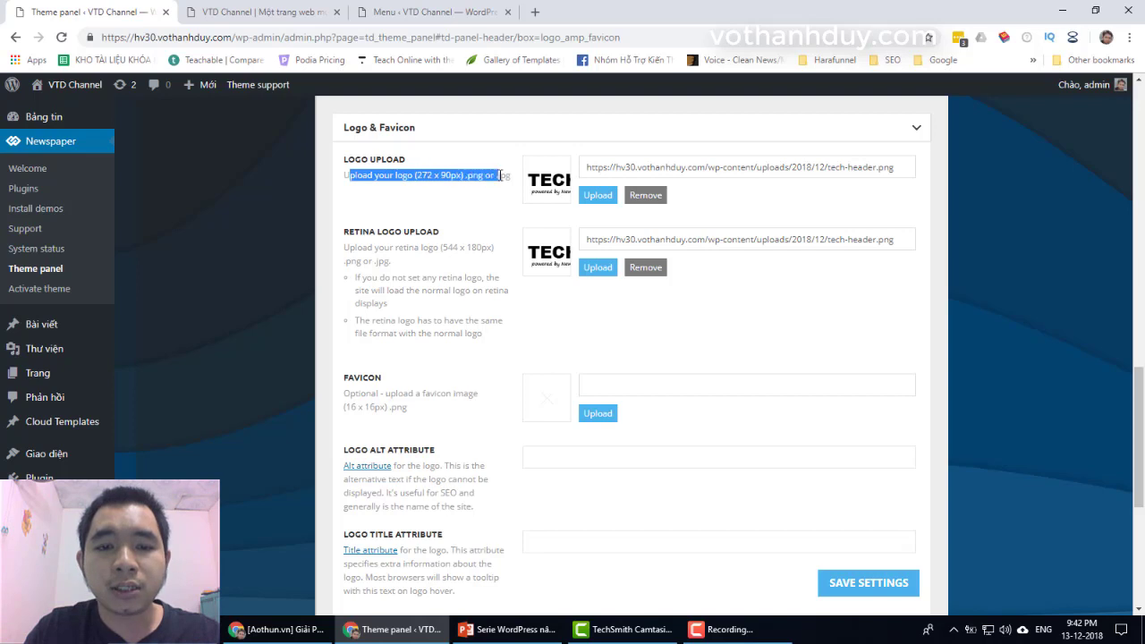
{"action": "left_click", "coordinate": [501, 175]}
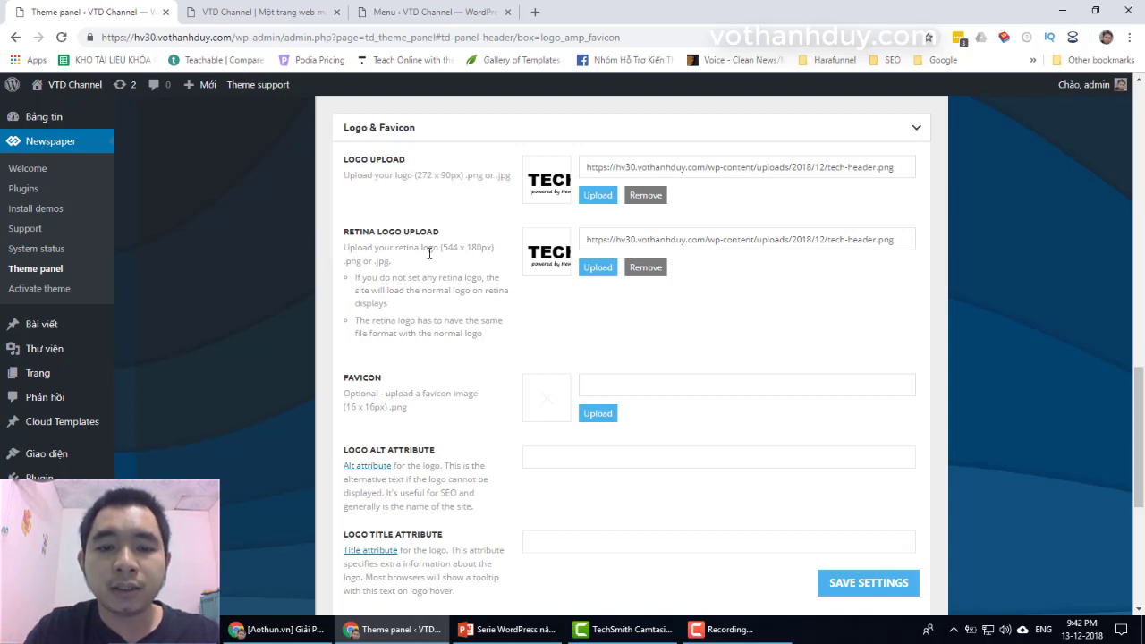
{"action": "left_click_drag", "start_coordinate": [440, 248], "coordinate": [499, 253]}
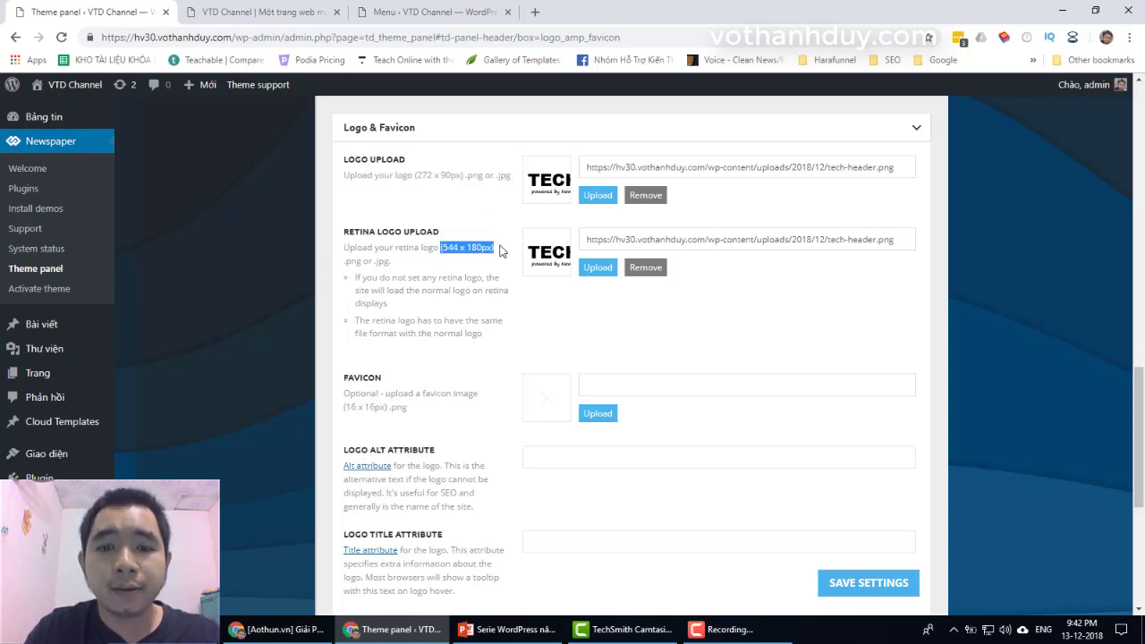
{"action": "left_click", "coordinate": [499, 251]}
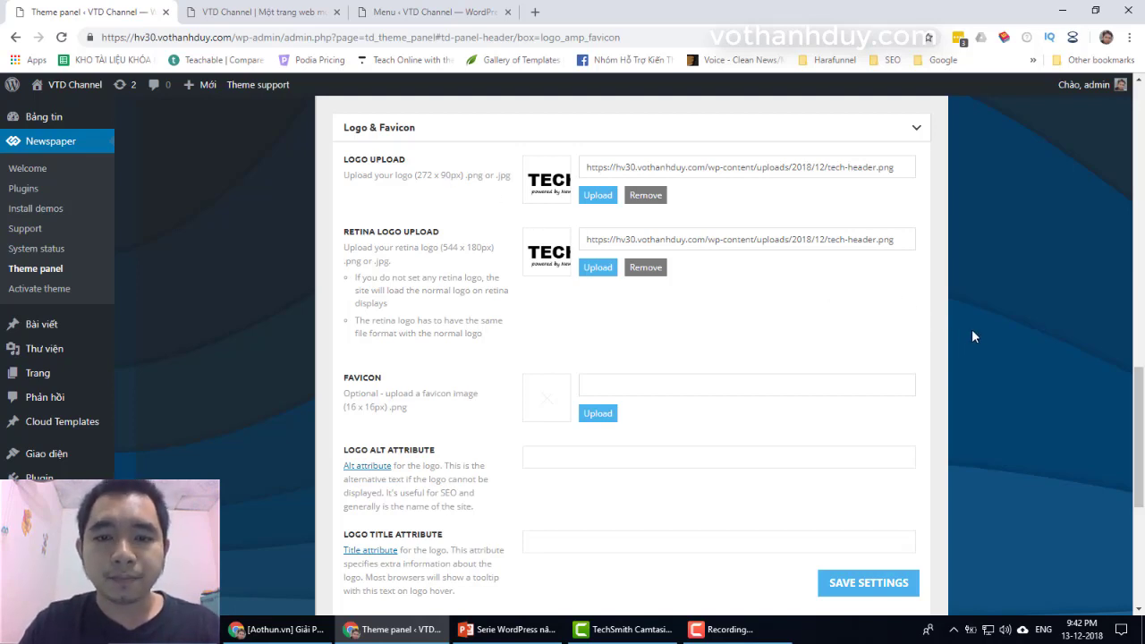
Check the favicon's media upload dialog and close it without choosing an image.
{"action": "scroll", "coordinate": [974, 336], "scroll_direction": "down", "scroll_amount": 3}
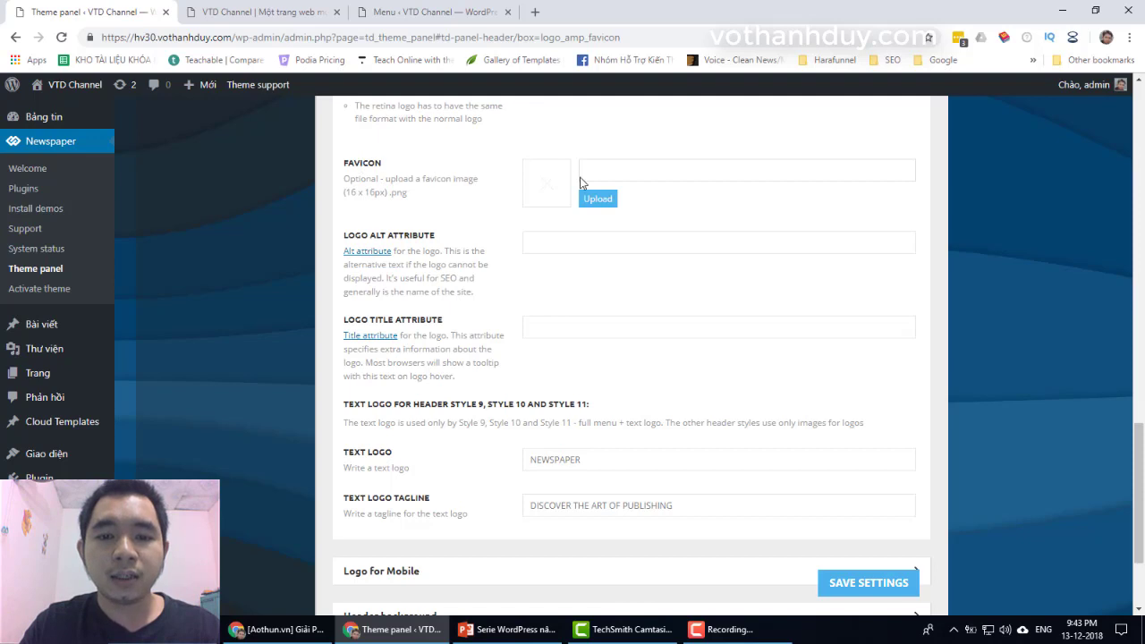
{"action": "left_click", "coordinate": [597, 199]}
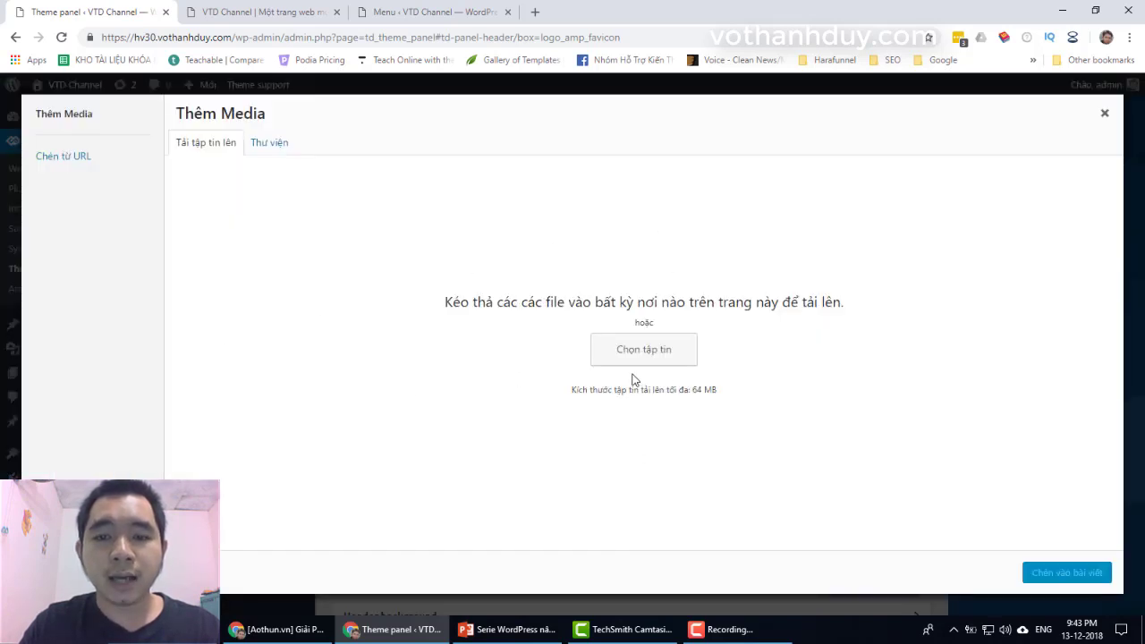
{"action": "left_click", "coordinate": [1105, 118]}
Set the text logo to "VTD Channel" and the text logo tagline to "TỰ HỌC WORDPRESS".
{"action": "scroll", "coordinate": [849, 276], "scroll_direction": "down", "scroll_amount": 2}
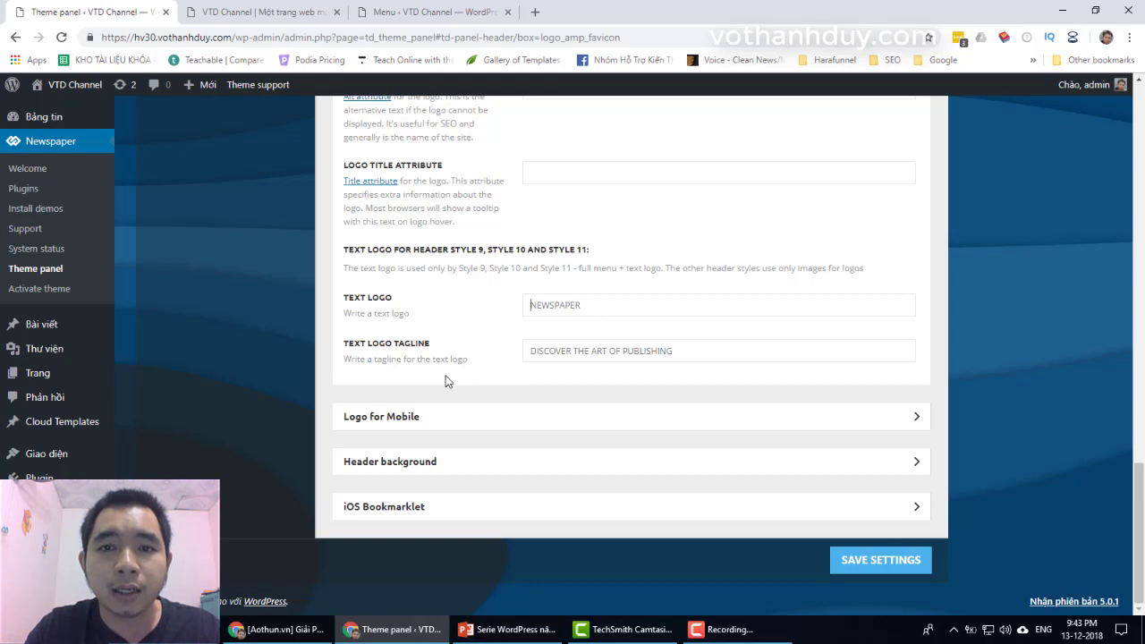
{"action": "left_click", "coordinate": [590, 305]}
{"action": "type", "text": "VTD Channel"}
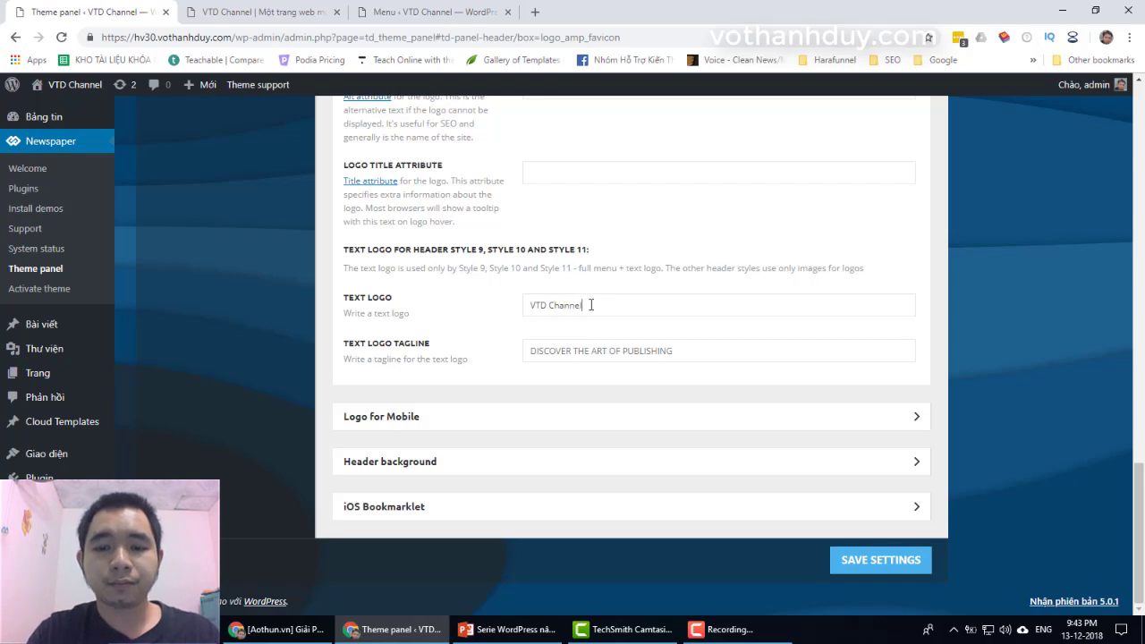
{"action": "left_click_drag", "start_coordinate": [590, 305], "coordinate": [454, 320]}
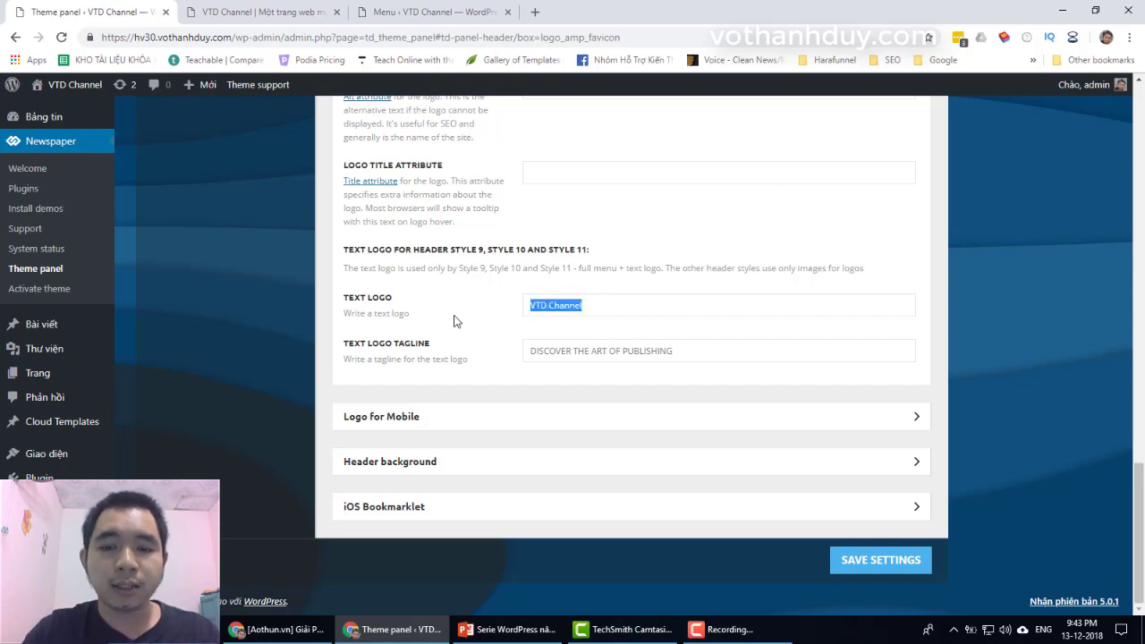
{"action": "left_click", "coordinate": [494, 324]}
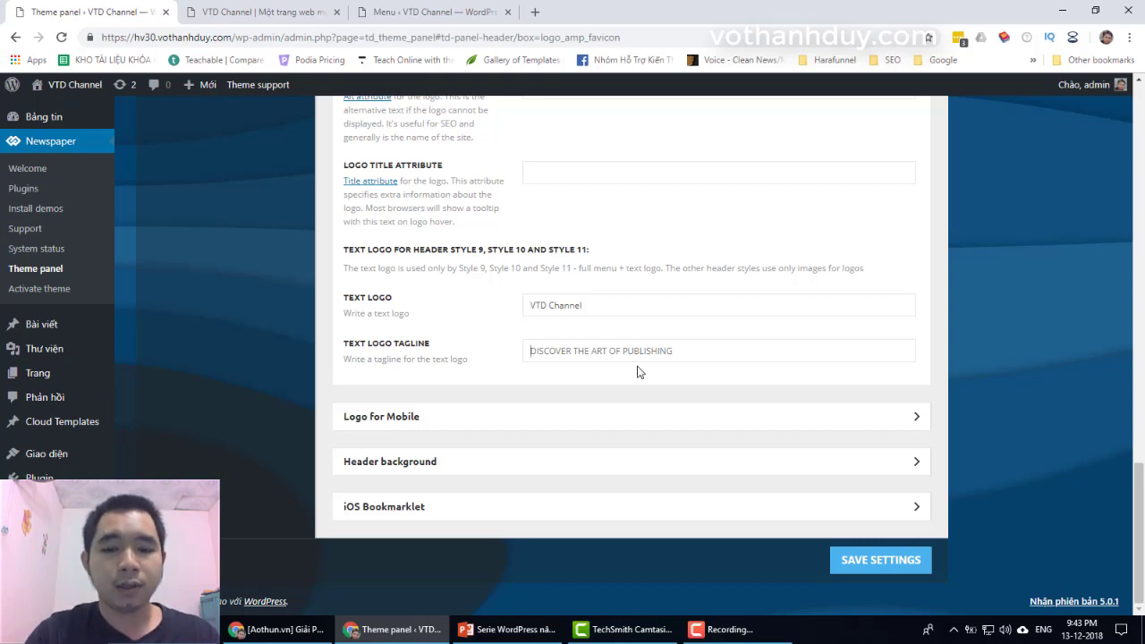
{"action": "type", "text": "TƯ HOC WORDPRESS"}
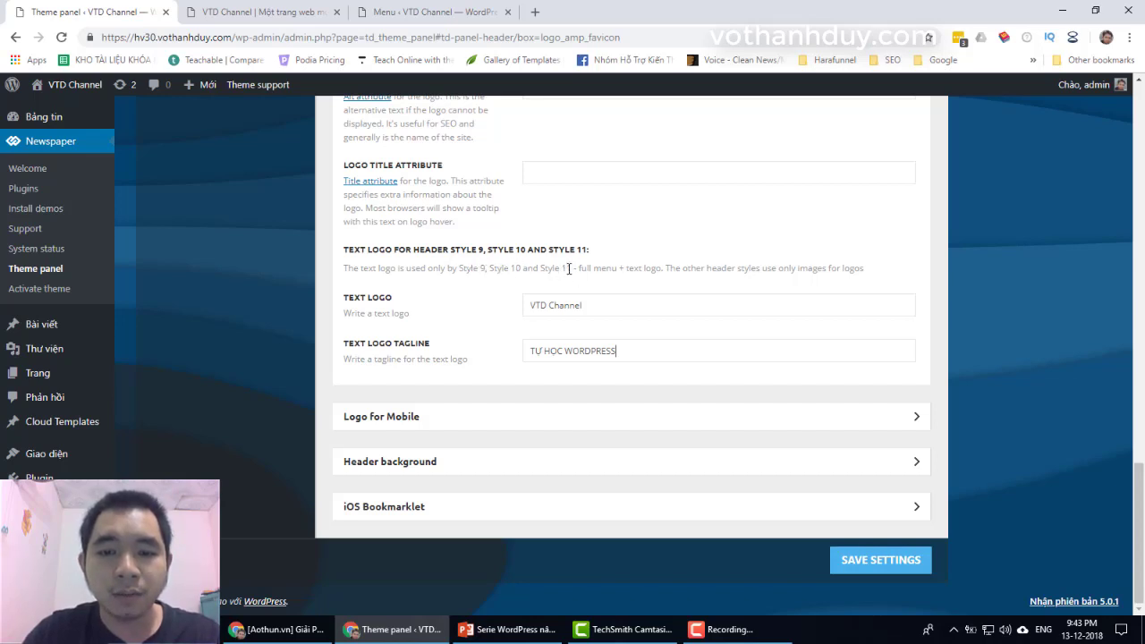
Review the text logo and tagline fields against the available header styles in the Header Style section.
{"action": "scroll", "coordinate": [570, 262], "scroll_direction": "up", "scroll_amount": 15}
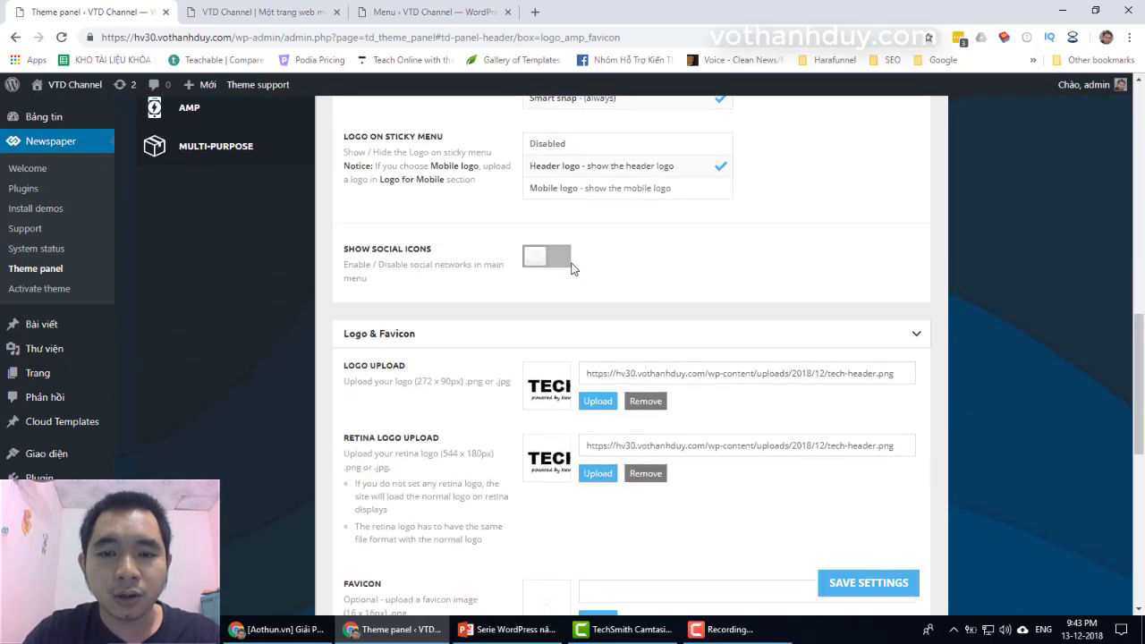
{"action": "scroll", "coordinate": [574, 268], "scroll_direction": "up", "scroll_amount": 4}
{"action": "scroll", "coordinate": [573, 268], "scroll_direction": "down", "scroll_amount": 2}
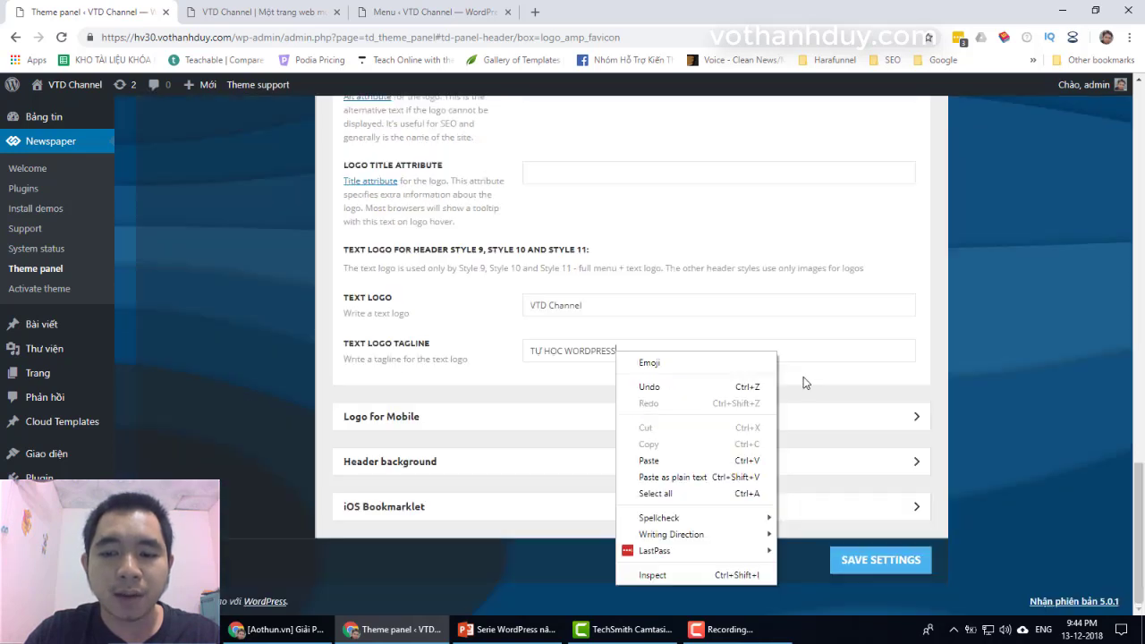
{"action": "left_click", "coordinate": [985, 285]}
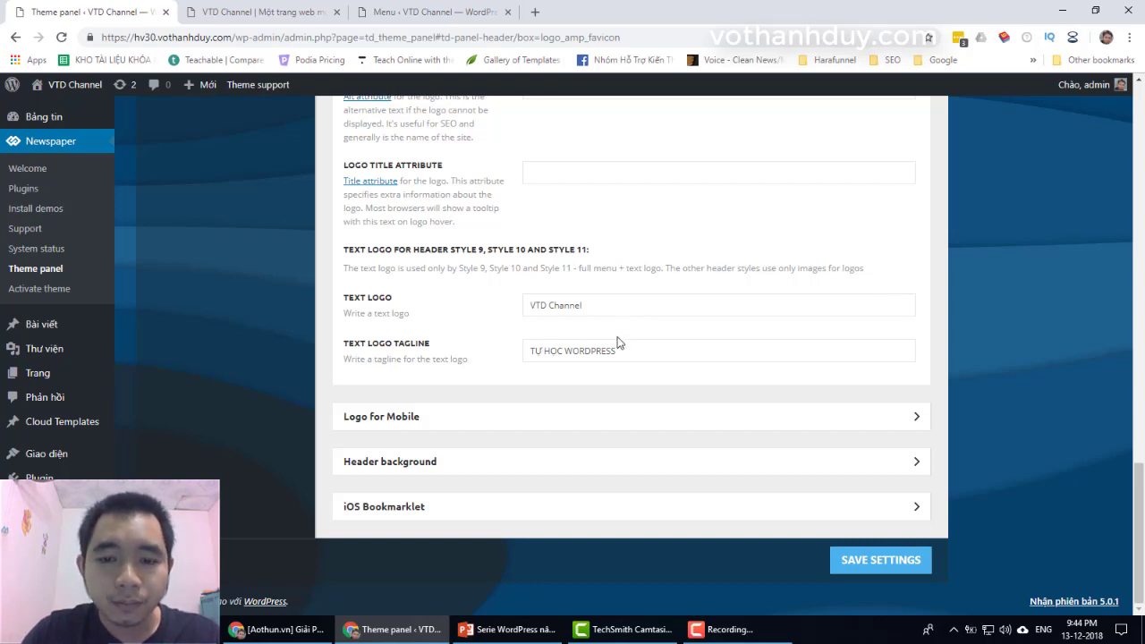
{"action": "left_click_drag", "start_coordinate": [594, 305], "coordinate": [534, 331]}
{"action": "left_click", "coordinate": [513, 333]}
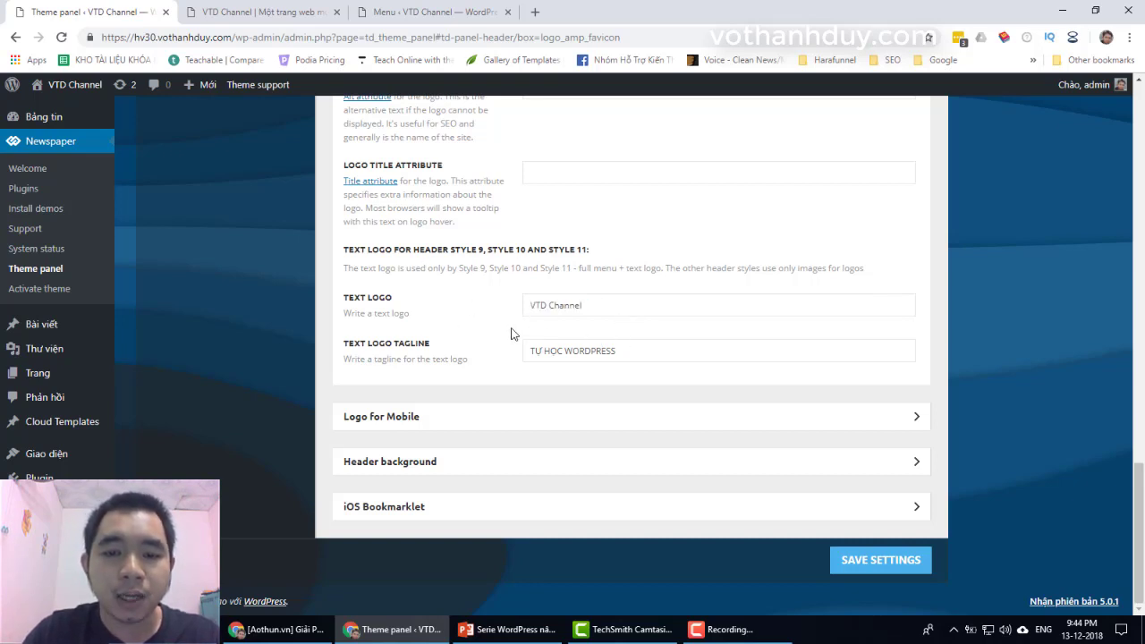
{"action": "left_click_drag", "start_coordinate": [640, 351], "coordinate": [456, 338]}
{"action": "left_click", "coordinate": [472, 329]}
{"action": "scroll", "coordinate": [483, 329], "scroll_direction": "up", "scroll_amount": 15}
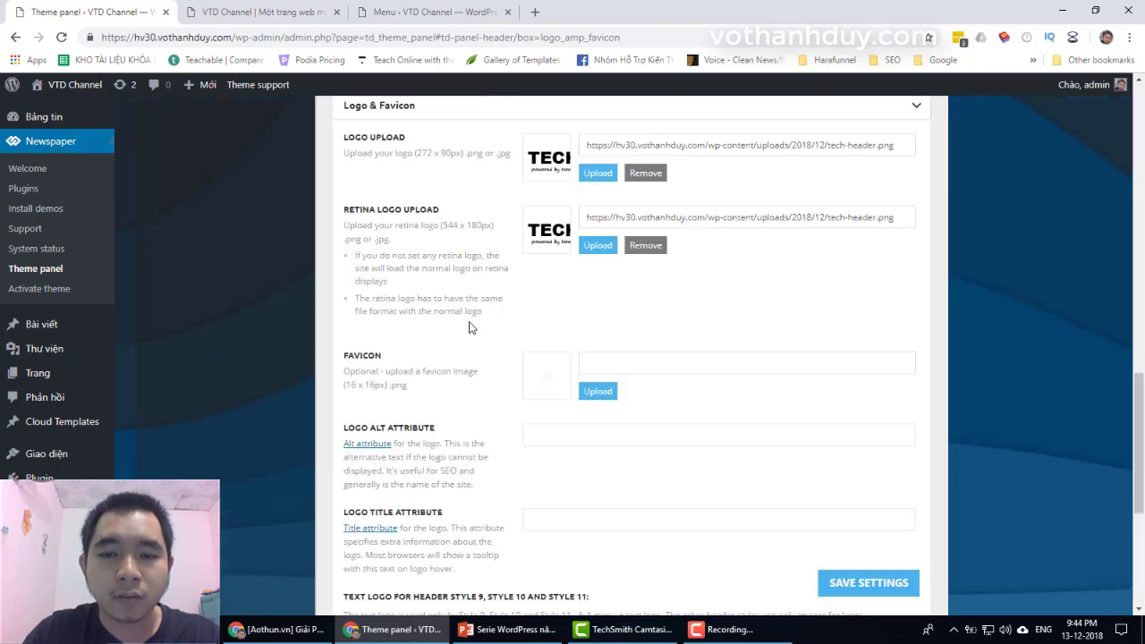
{"action": "scroll", "coordinate": [537, 314], "scroll_direction": "up", "scroll_amount": 3}
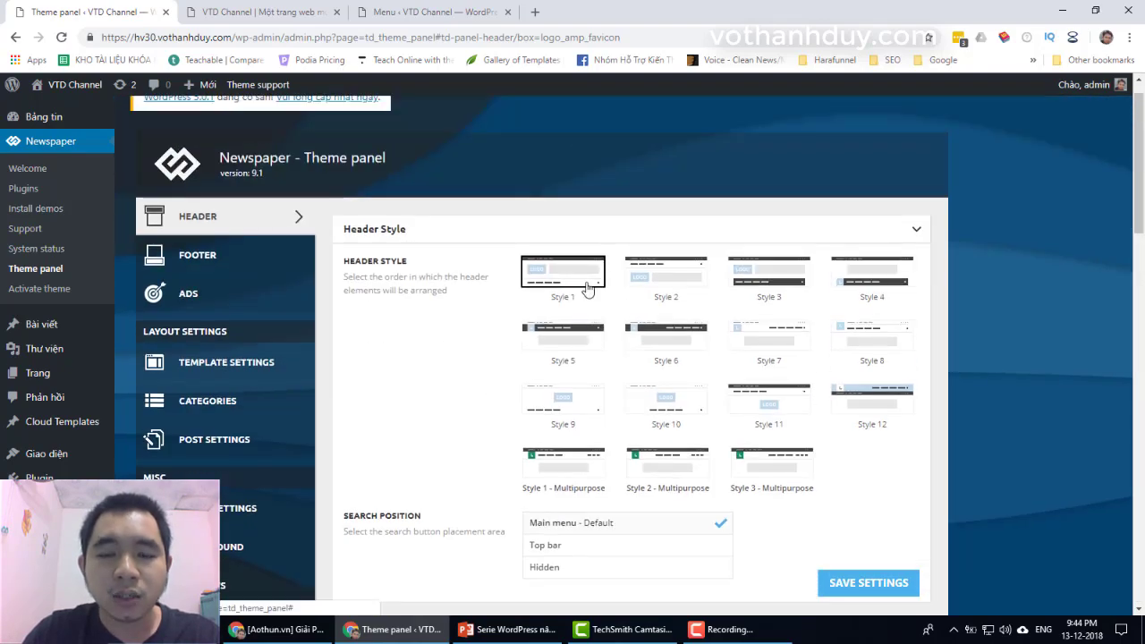
{"action": "scroll", "coordinate": [555, 308], "scroll_direction": "down", "scroll_amount": 8}
{"action": "scroll", "coordinate": [537, 313], "scroll_direction": "down", "scroll_amount": 8}
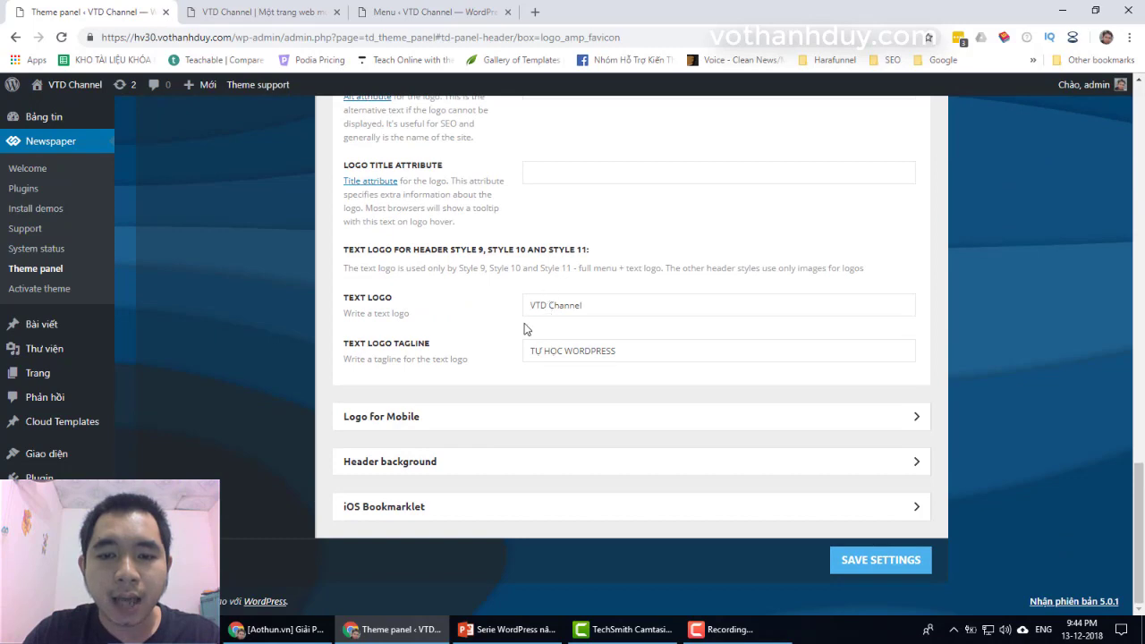
Expand and review the Logo for Mobile, Header background and iOS Bookmarklet settings.
{"action": "left_click", "coordinate": [394, 424]}
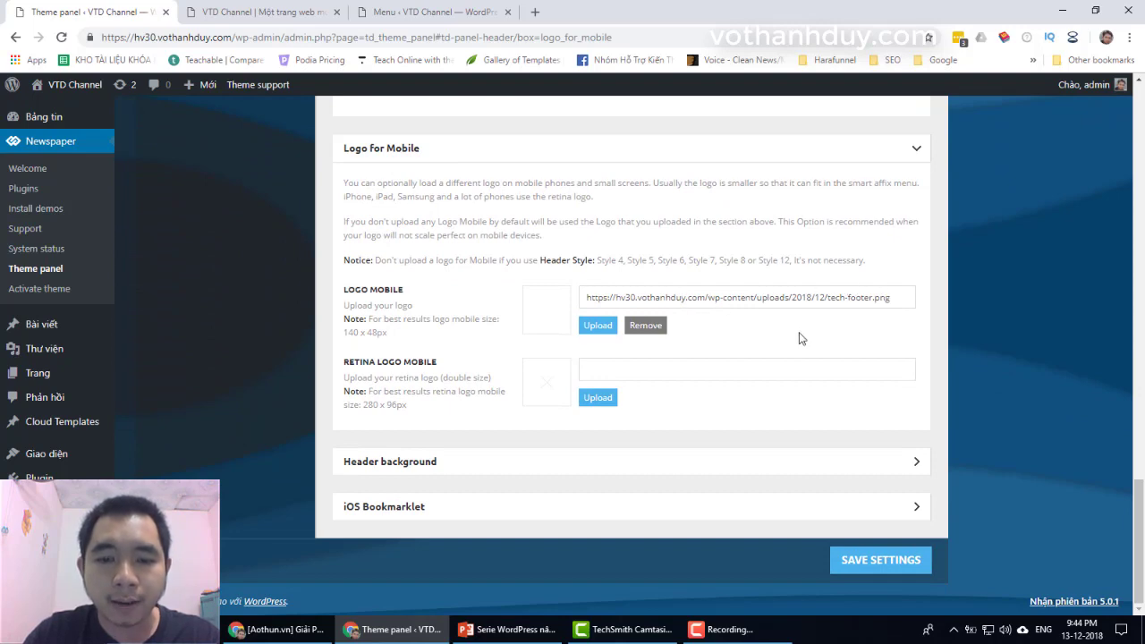
{"action": "left_click", "coordinate": [439, 467]}
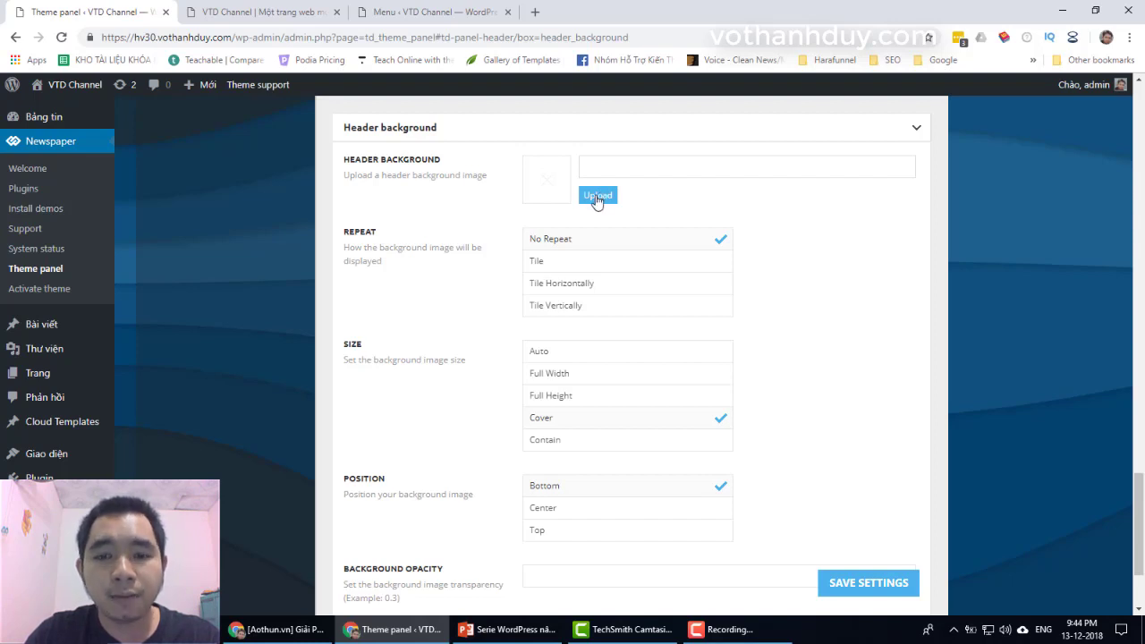
{"action": "scroll", "coordinate": [597, 201], "scroll_direction": "down", "scroll_amount": 3}
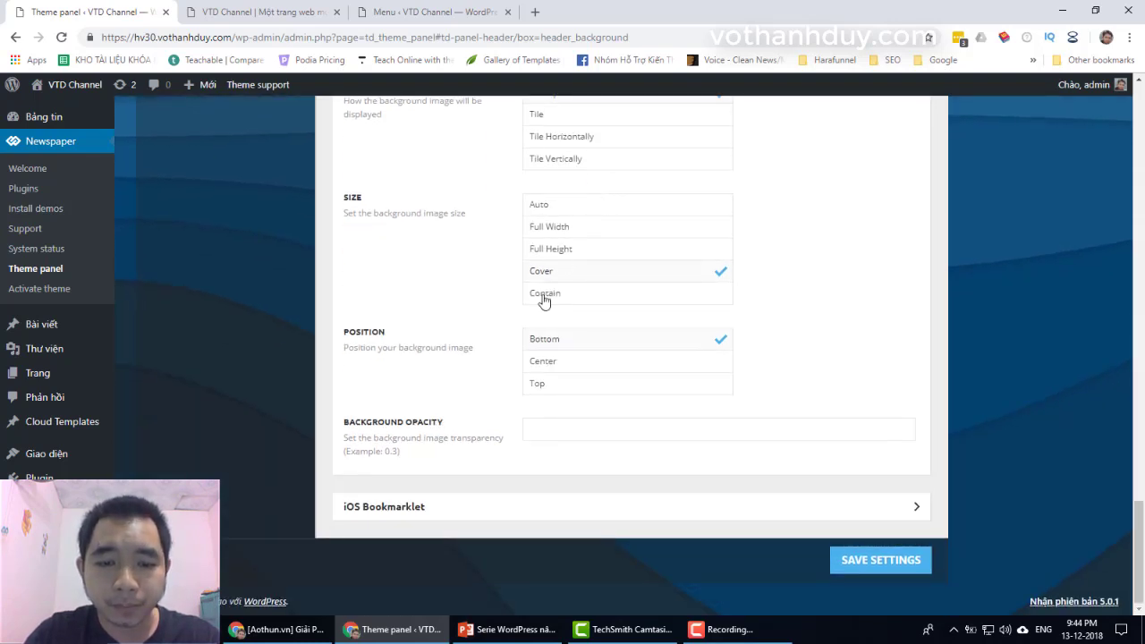
{"action": "left_click", "coordinate": [417, 511]}
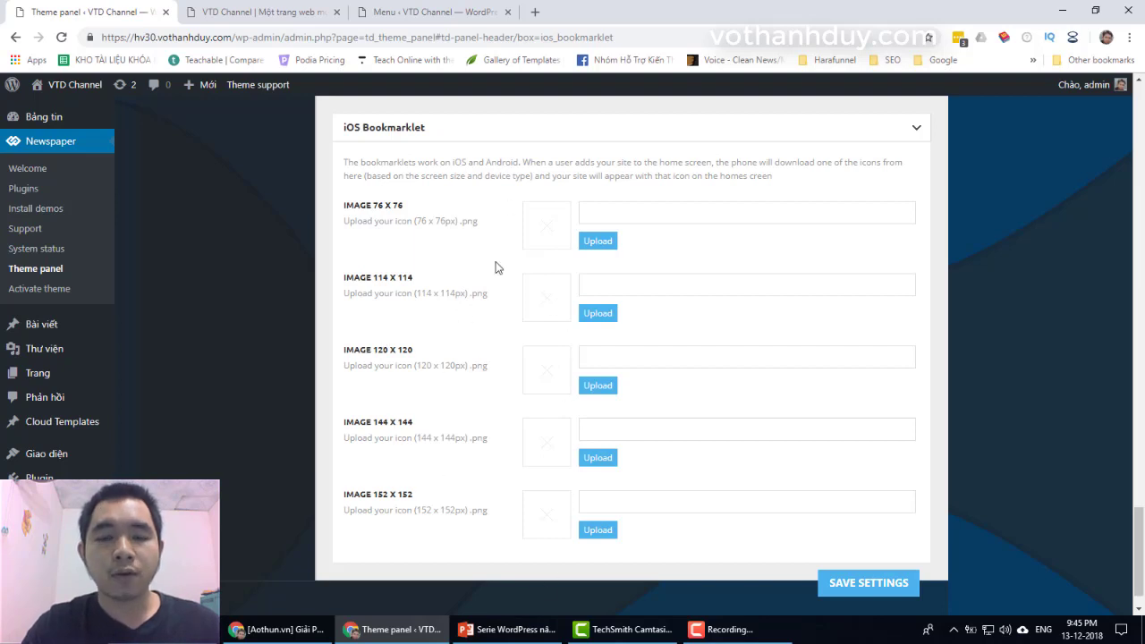
{"action": "scroll", "coordinate": [462, 507], "scroll_direction": "up", "scroll_amount": 1}
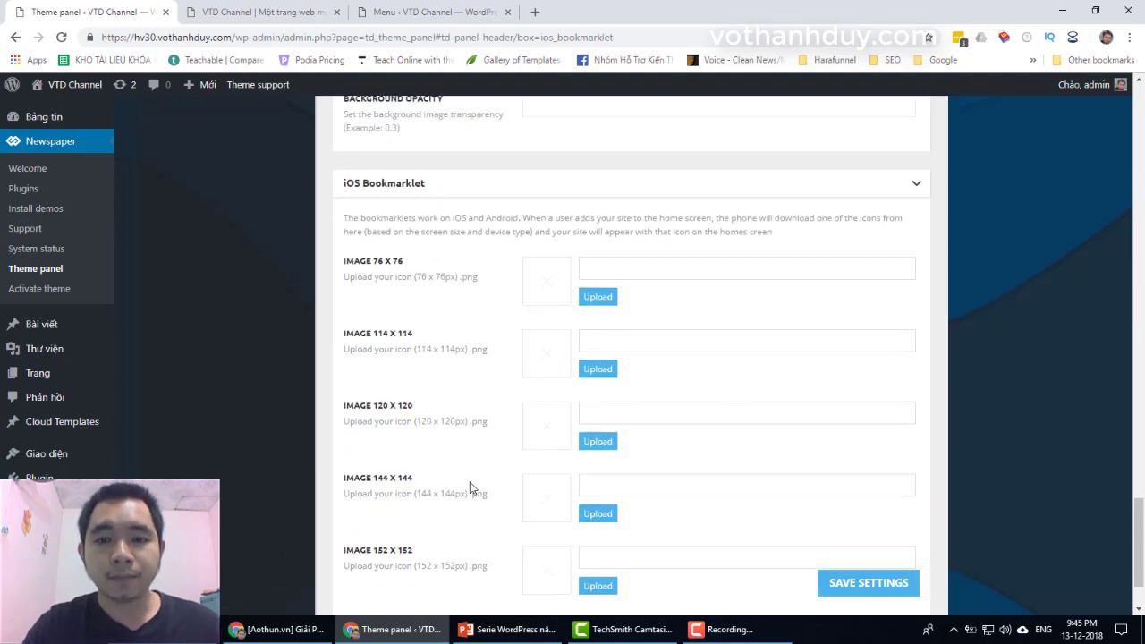
Collapse the iOS Bookmarklet, Header background and Logo for Mobile sections and return to the Logo & Favicon settings.
{"action": "left_click", "coordinate": [517, 201]}
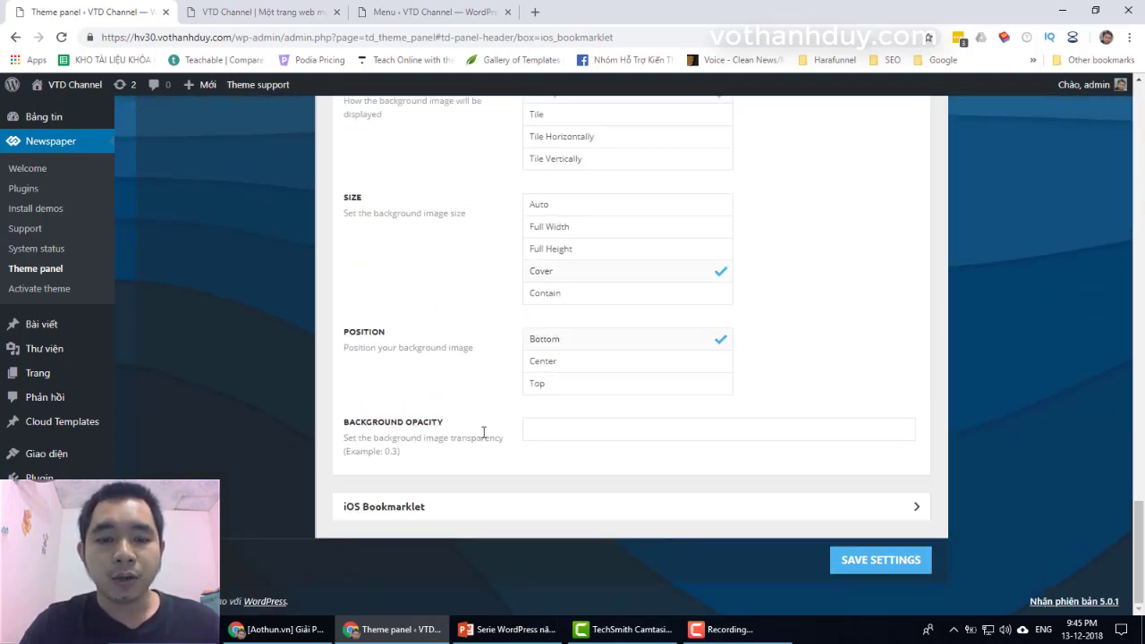
{"action": "scroll", "coordinate": [487, 430], "scroll_direction": "up", "scroll_amount": 5}
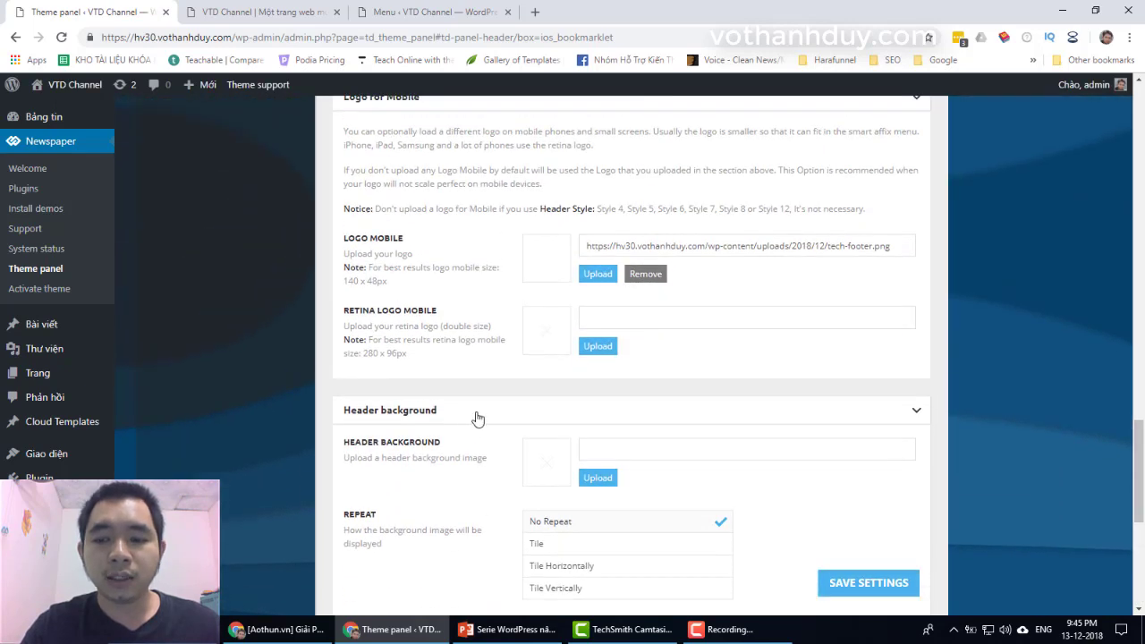
{"action": "left_click", "coordinate": [477, 417]}
{"action": "scroll", "coordinate": [493, 435], "scroll_direction": "up", "scroll_amount": 2}
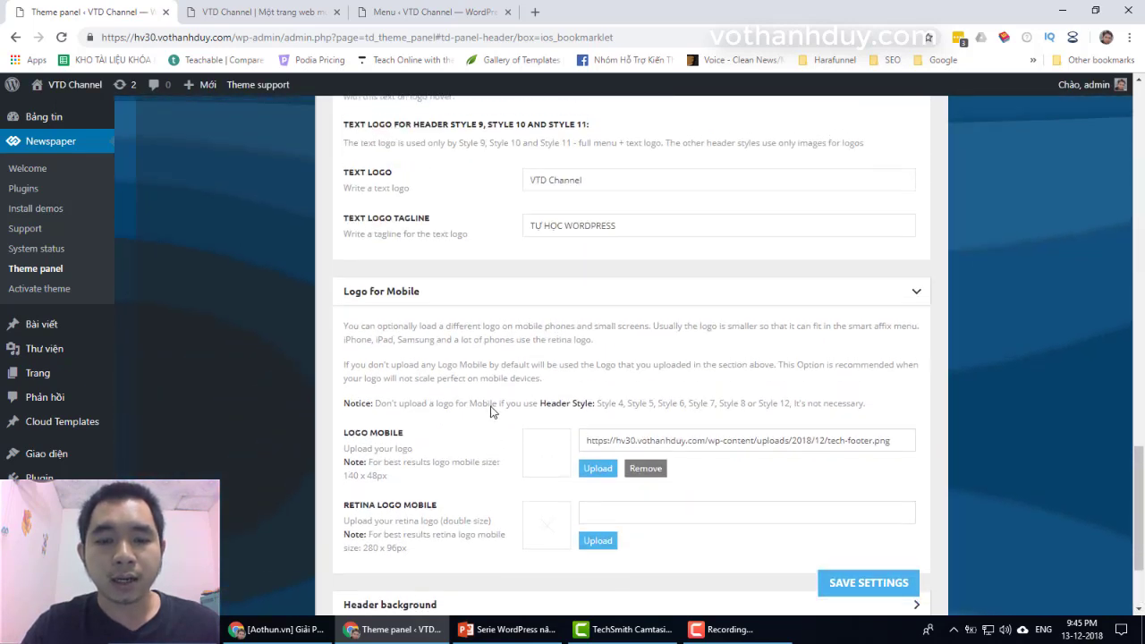
{"action": "left_click", "coordinate": [479, 291]}
{"action": "scroll", "coordinate": [483, 322], "scroll_direction": "up", "scroll_amount": 2}
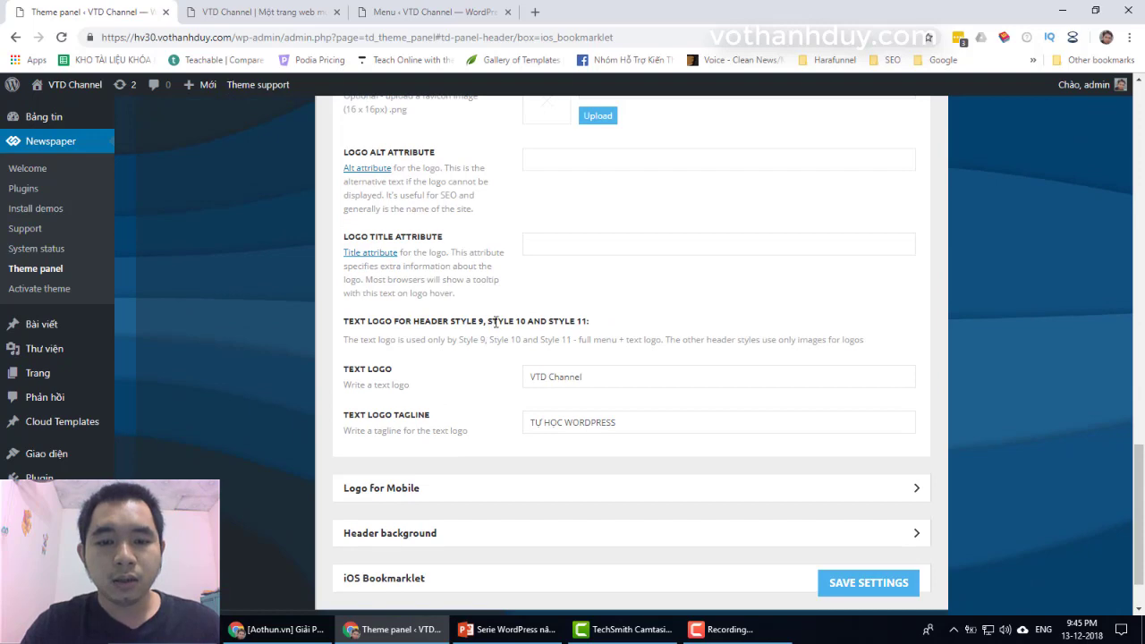
{"action": "scroll", "coordinate": [479, 345], "scroll_direction": "up", "scroll_amount": 6}
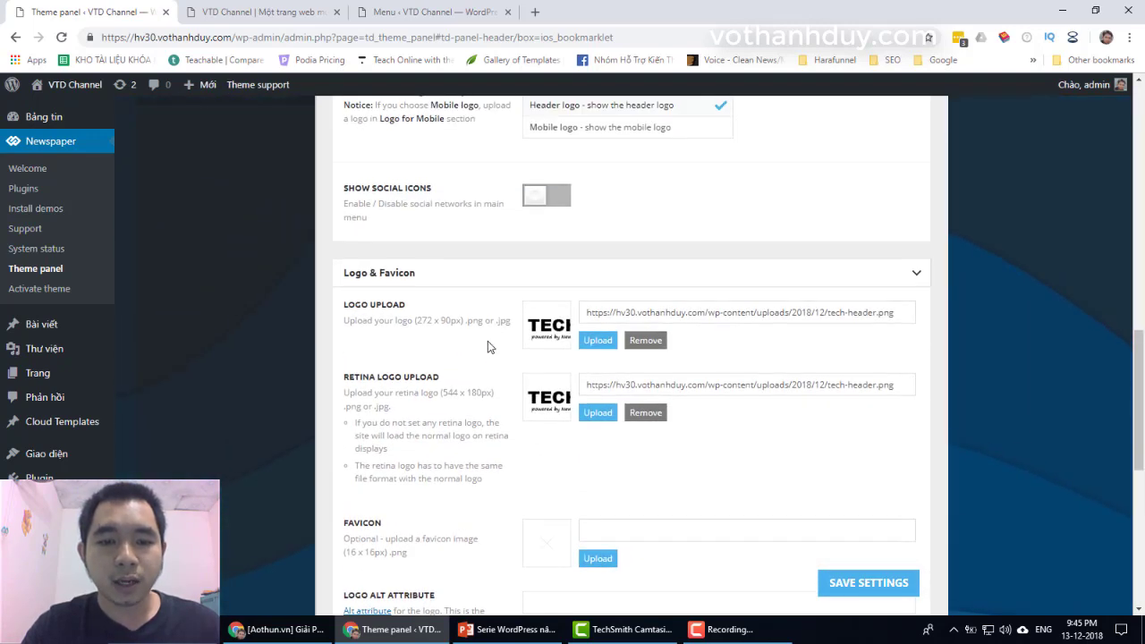
Open the theme's Footer settings with the footer template choices.
{"action": "left_click", "coordinate": [480, 333]}
{"action": "scroll", "coordinate": [481, 335], "scroll_direction": "up", "scroll_amount": 7}
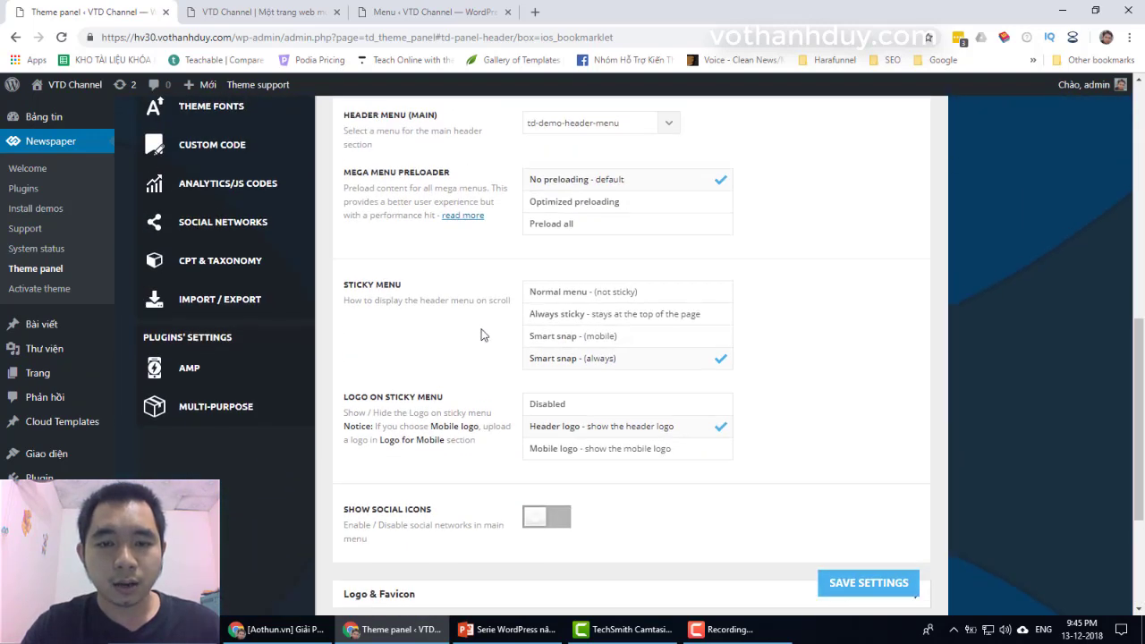
{"action": "scroll", "coordinate": [481, 334], "scroll_direction": "up", "scroll_amount": 3}
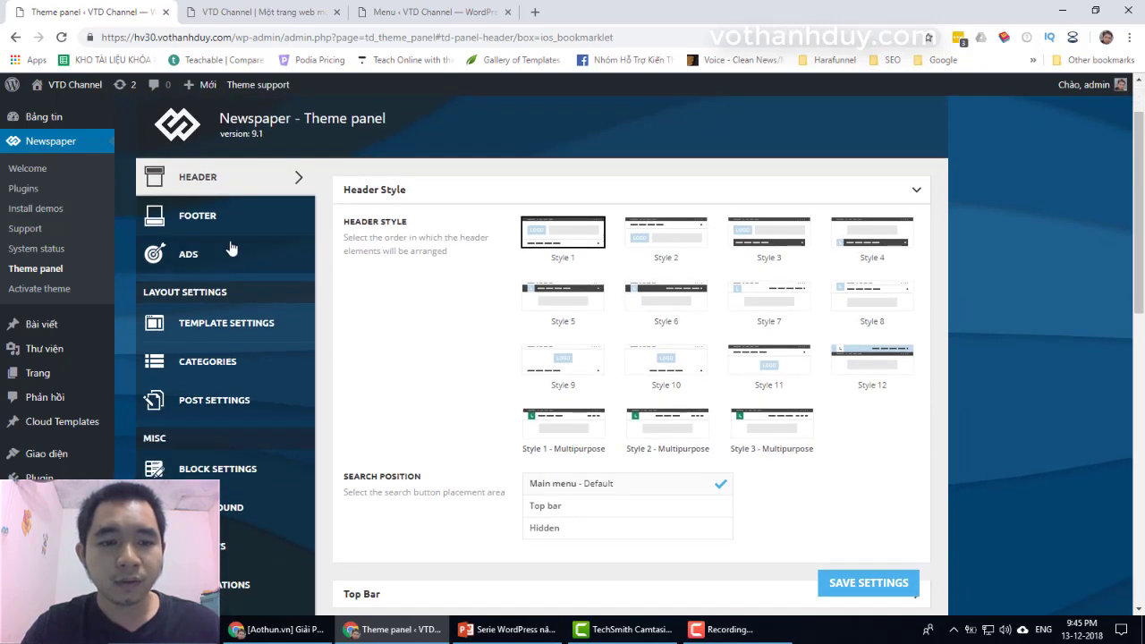
{"action": "left_click", "coordinate": [220, 216]}
{"action": "scroll", "coordinate": [438, 339], "scroll_direction": "down", "scroll_amount": 1}
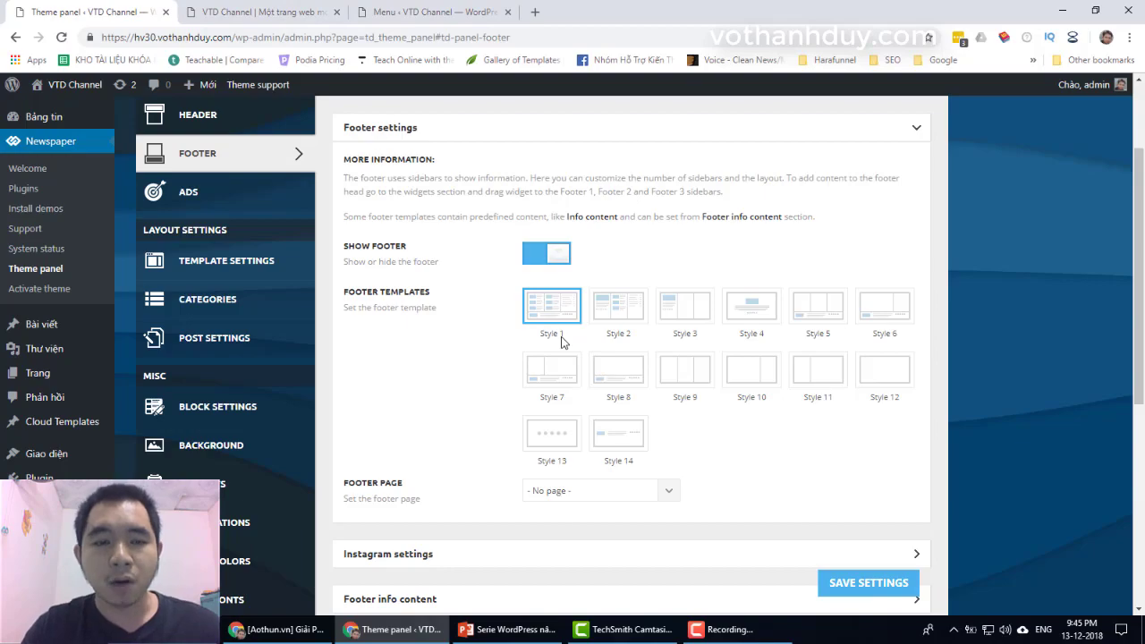
Examine the current footer layout at the end of the live VTD Channel homepage.
{"action": "left_click", "coordinate": [333, 22]}
{"action": "scroll", "coordinate": [1089, 351], "scroll_direction": "down", "scroll_amount": 3}
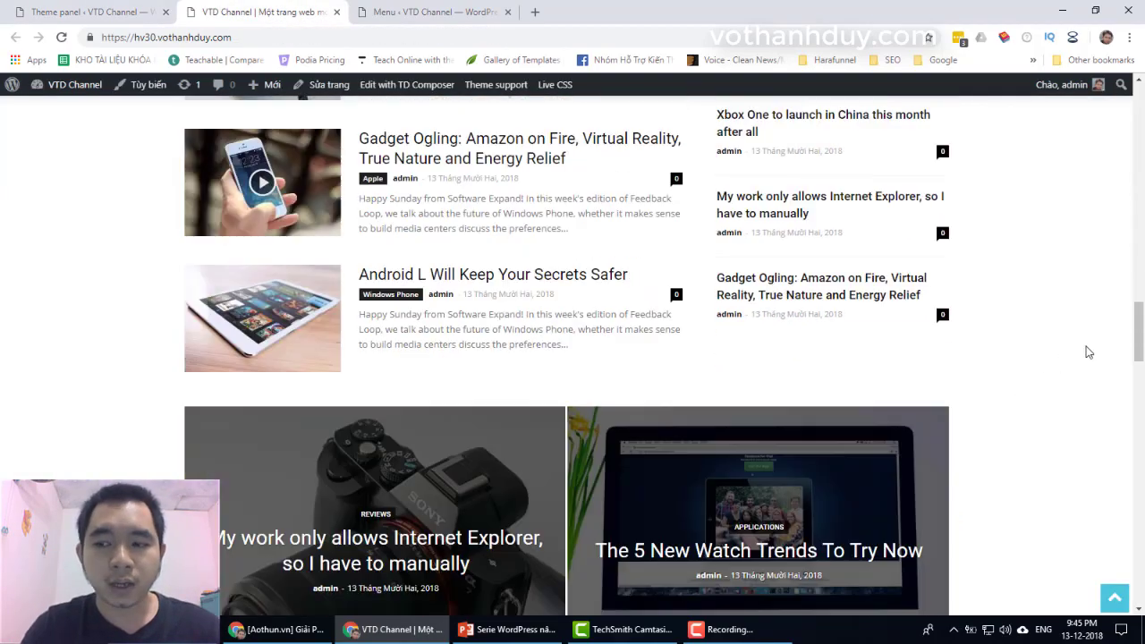
{"action": "scroll", "coordinate": [1089, 352], "scroll_direction": "down", "scroll_amount": 15}
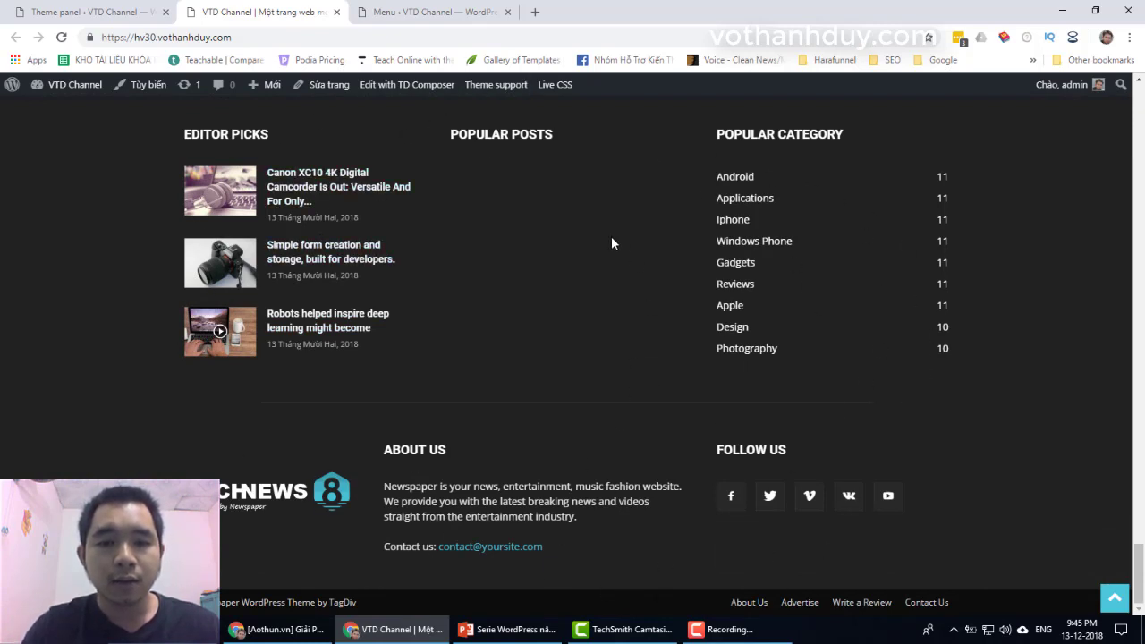
Set the footer template to Style 8 in the theme panel and save the settings.
{"action": "left_click", "coordinate": [99, 13]}
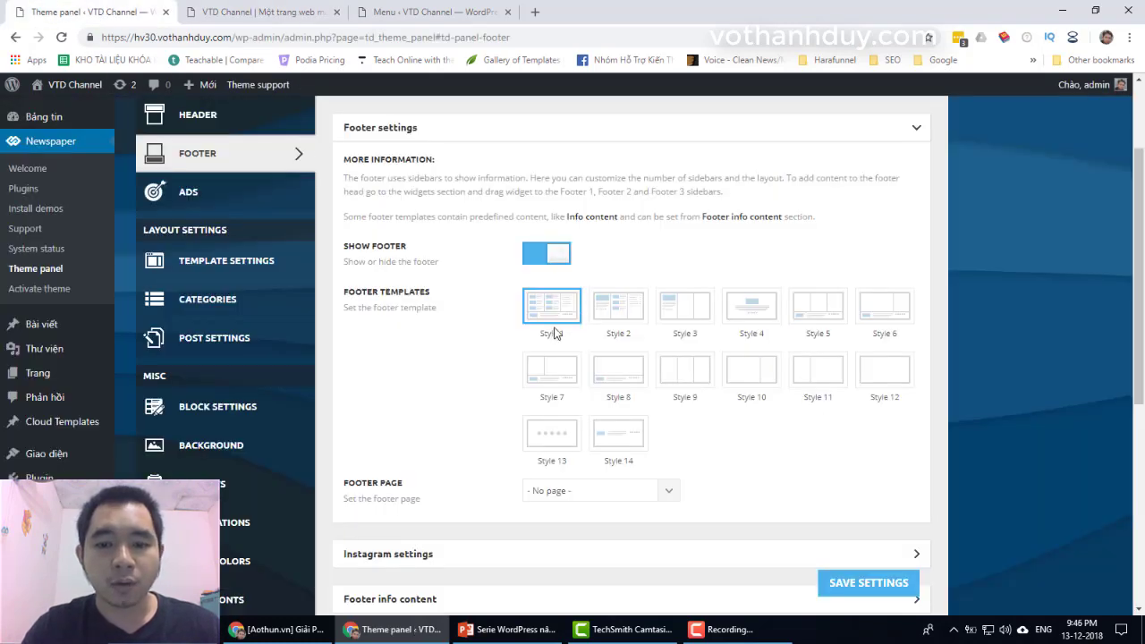
{"action": "left_click", "coordinate": [637, 333]}
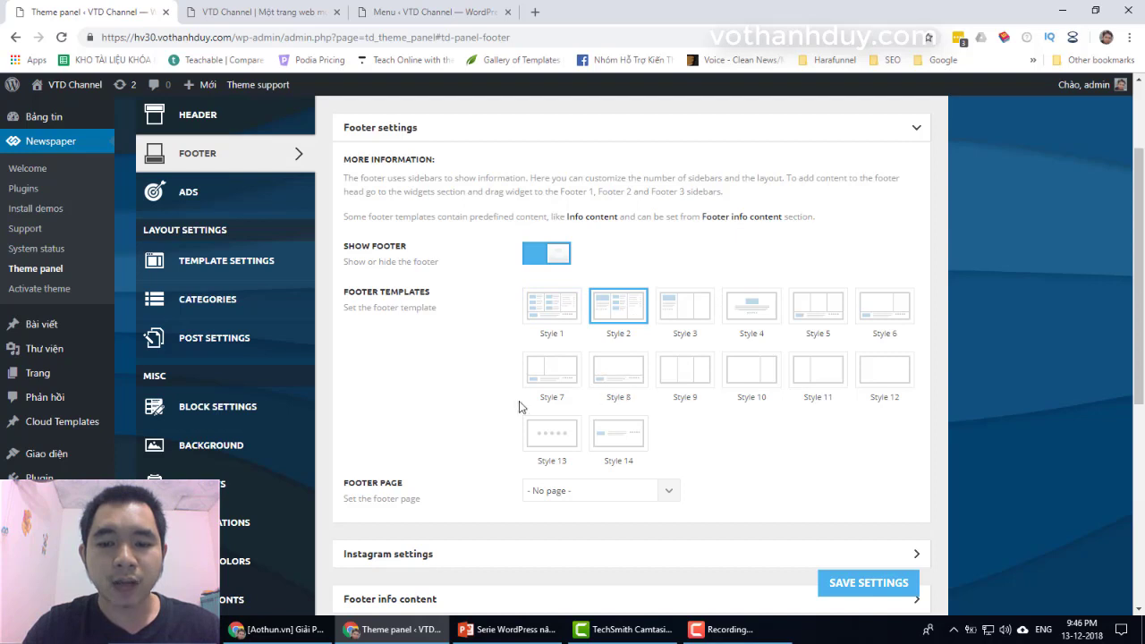
{"action": "left_click", "coordinate": [623, 385]}
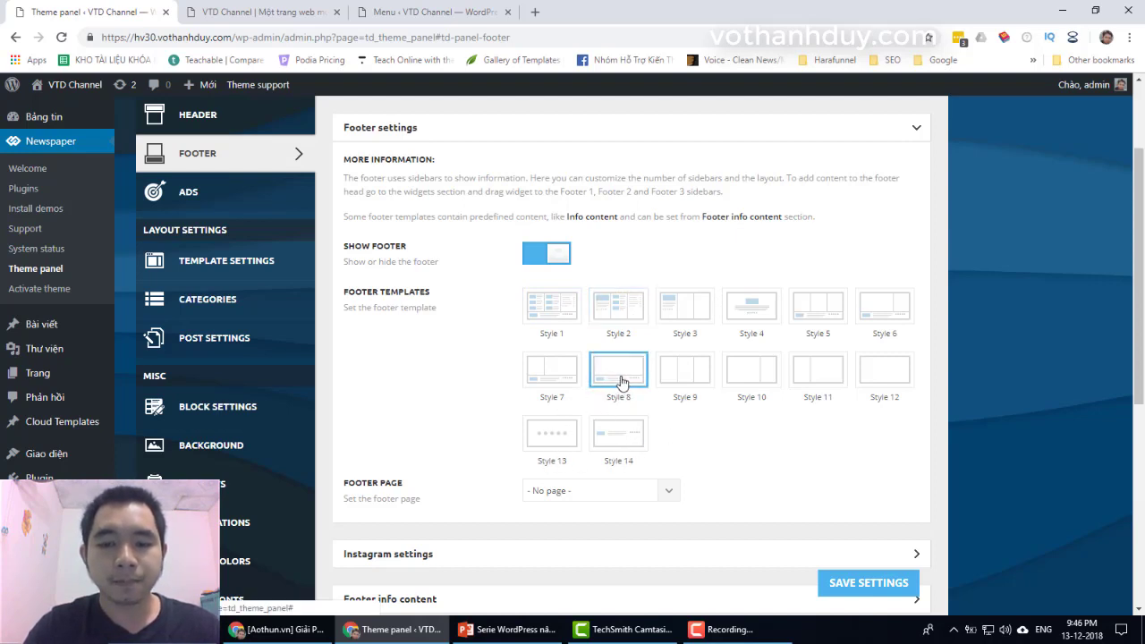
{"action": "left_click", "coordinate": [876, 586]}
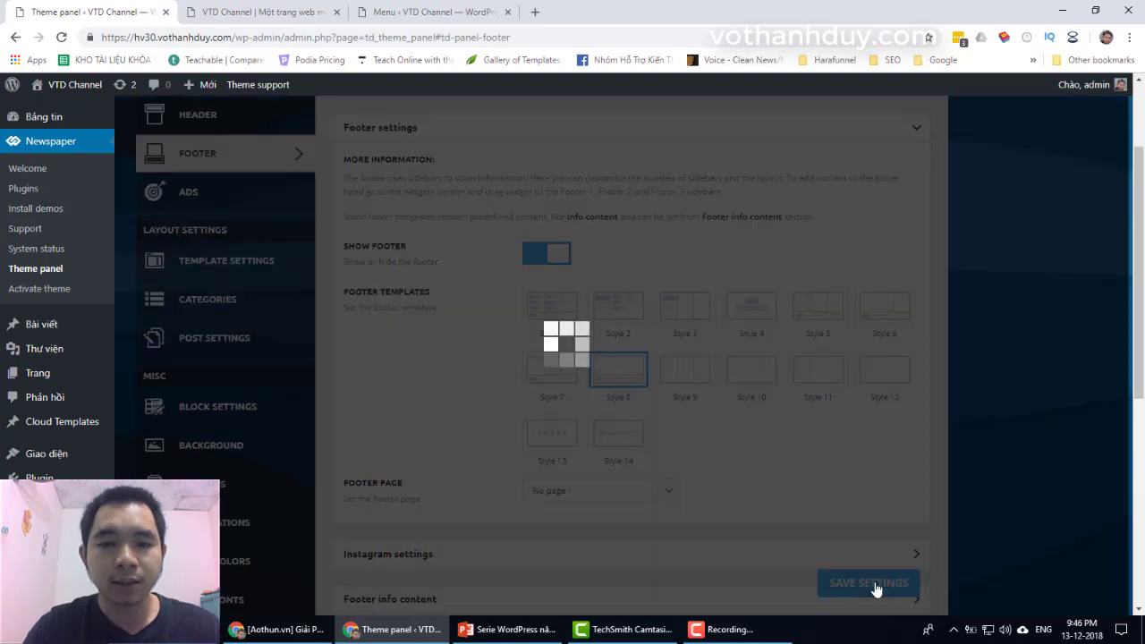
Reload the live homepage and check its footer layout.
{"action": "left_click", "coordinate": [228, 12]}
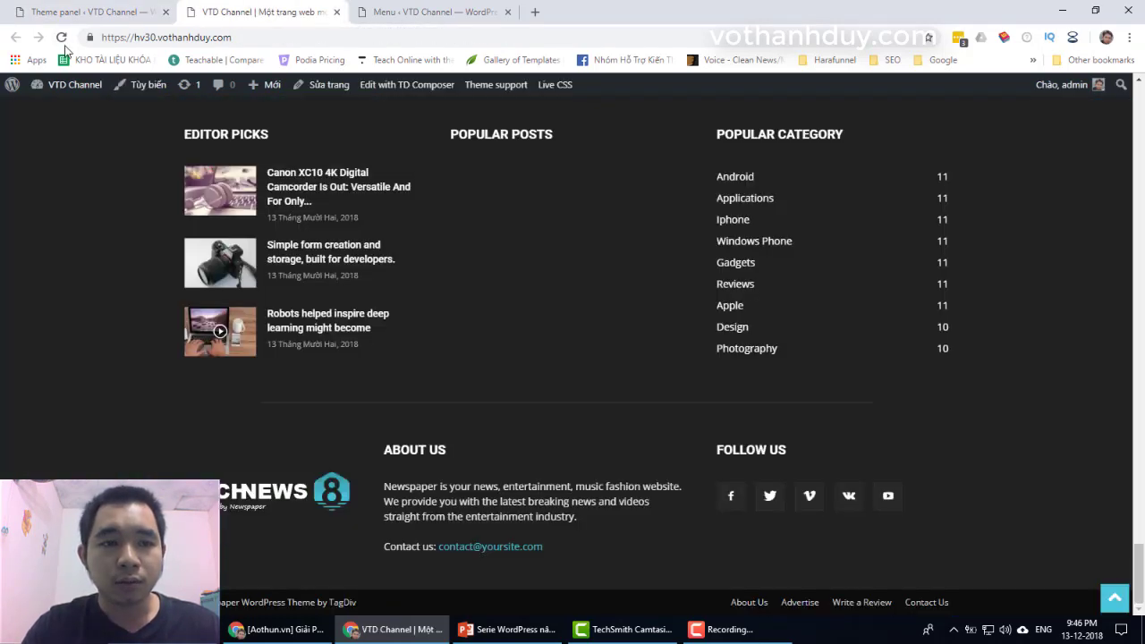
{"action": "left_click", "coordinate": [62, 39]}
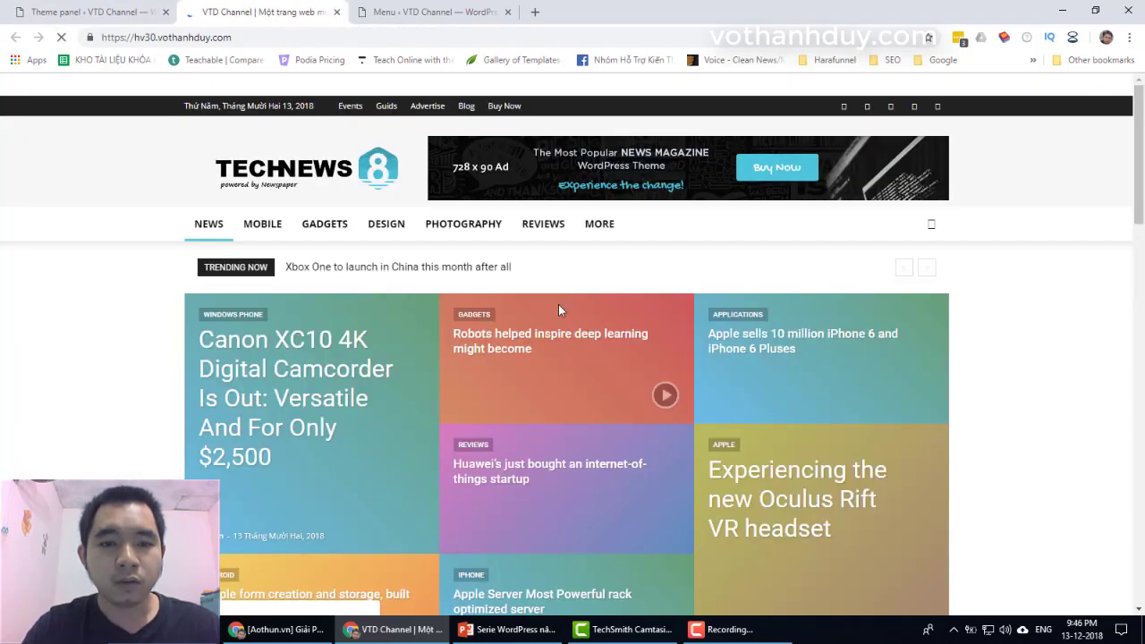
{"action": "scroll", "coordinate": [560, 307], "scroll_direction": "down", "scroll_amount": 10}
{"action": "scroll", "coordinate": [590, 320], "scroll_direction": "down", "scroll_amount": 15}
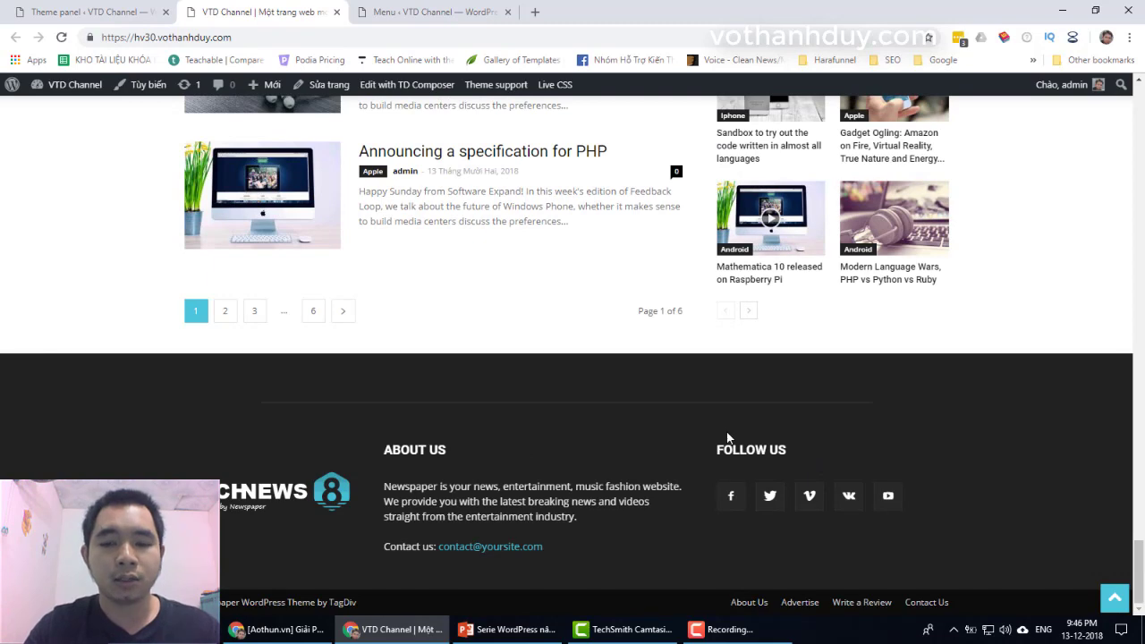
Look through the theme panel's Ads, Template Settings, Categories, Post Settings, Block Settings and Background sections.
{"action": "left_click", "coordinate": [89, 10]}
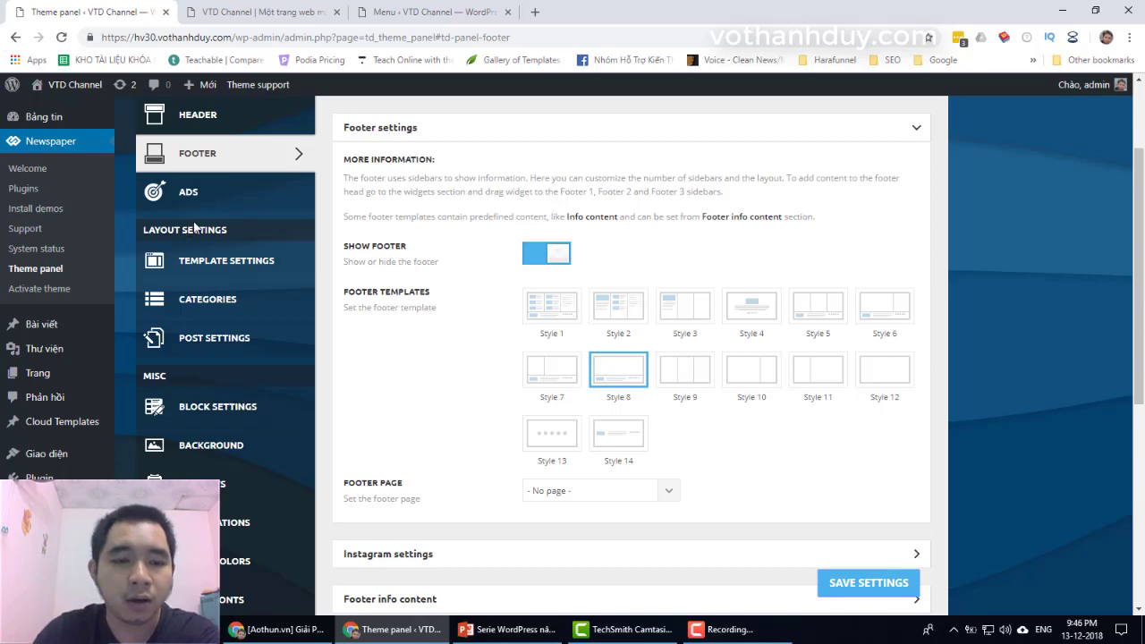
{"action": "left_click", "coordinate": [240, 193]}
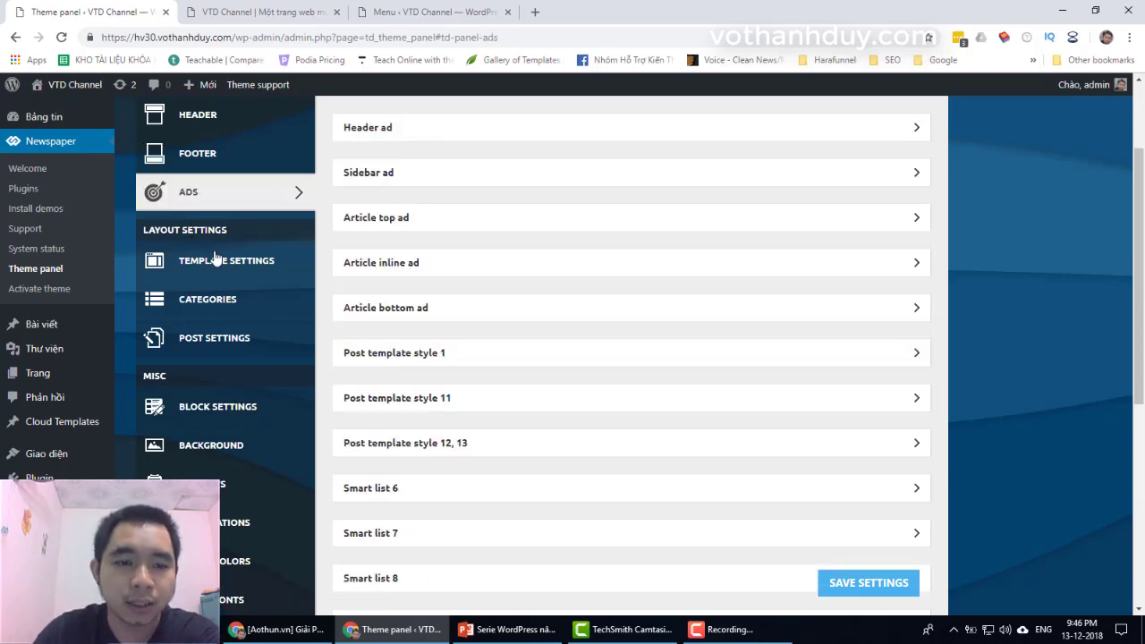
{"action": "left_click", "coordinate": [245, 260]}
{"action": "left_click", "coordinate": [257, 303]}
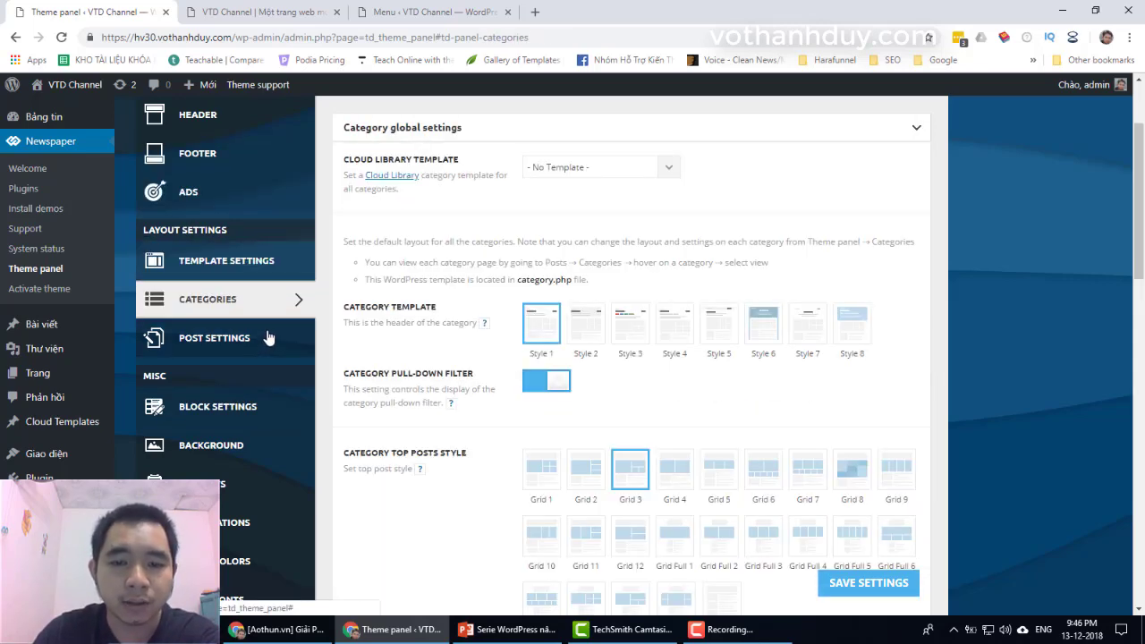
{"action": "left_click", "coordinate": [269, 336]}
{"action": "scroll", "coordinate": [268, 336], "scroll_direction": "down", "scroll_amount": 1}
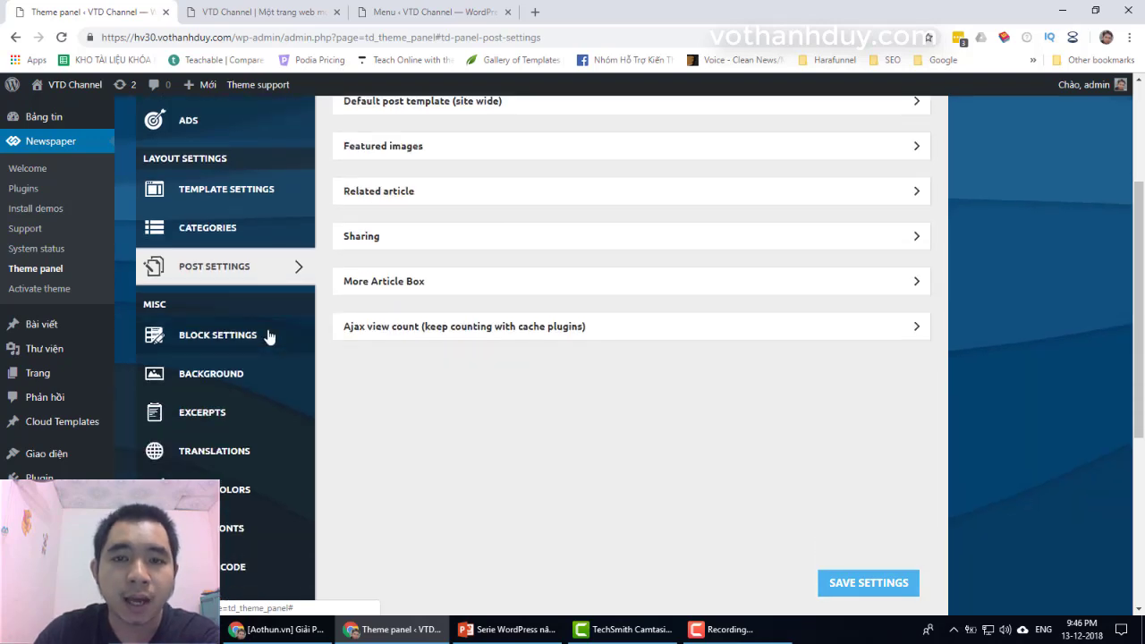
{"action": "left_click", "coordinate": [268, 336]}
{"action": "scroll", "coordinate": [268, 335], "scroll_direction": "up", "scroll_amount": 1}
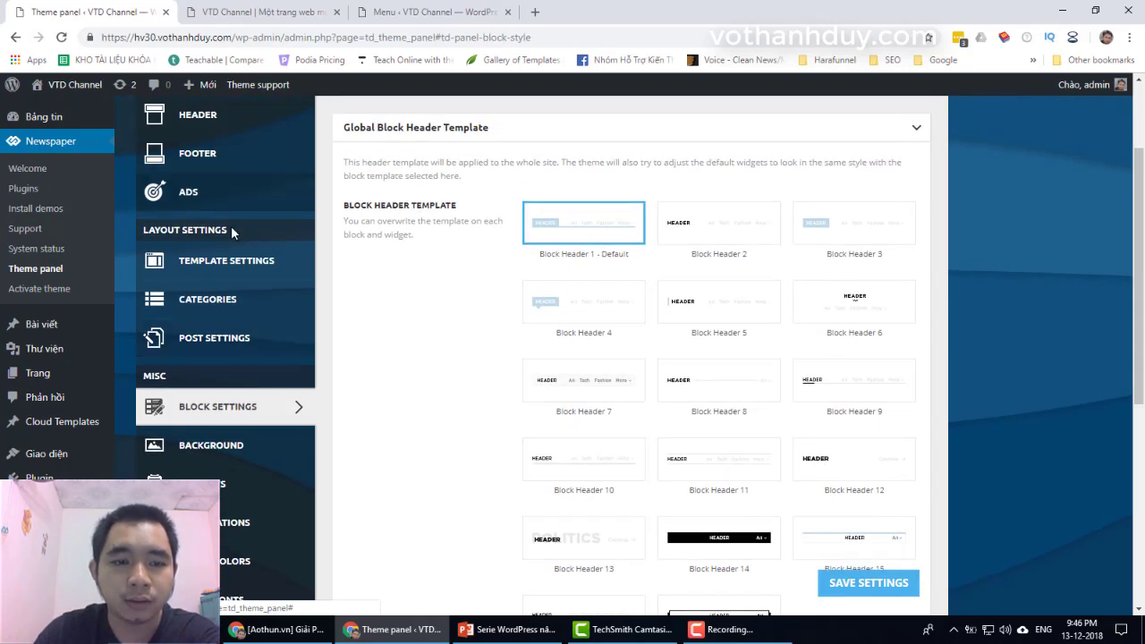
{"action": "scroll", "coordinate": [233, 268], "scroll_direction": "down", "scroll_amount": 1}
{"action": "left_click", "coordinate": [271, 394]}
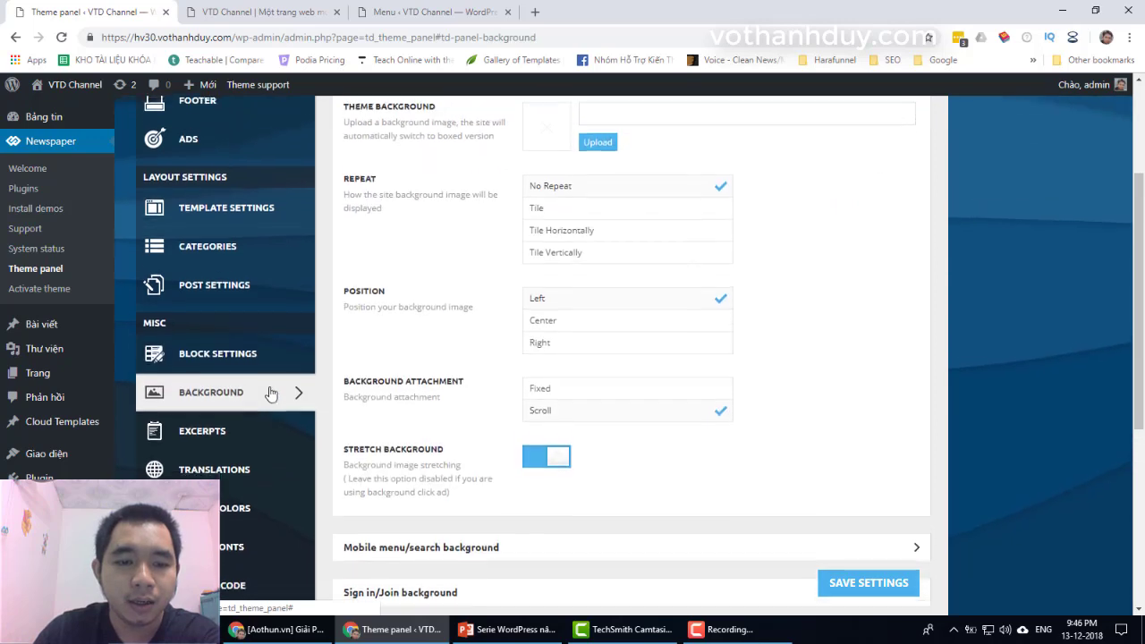
{"action": "scroll", "coordinate": [269, 376], "scroll_direction": "up", "scroll_amount": 1}
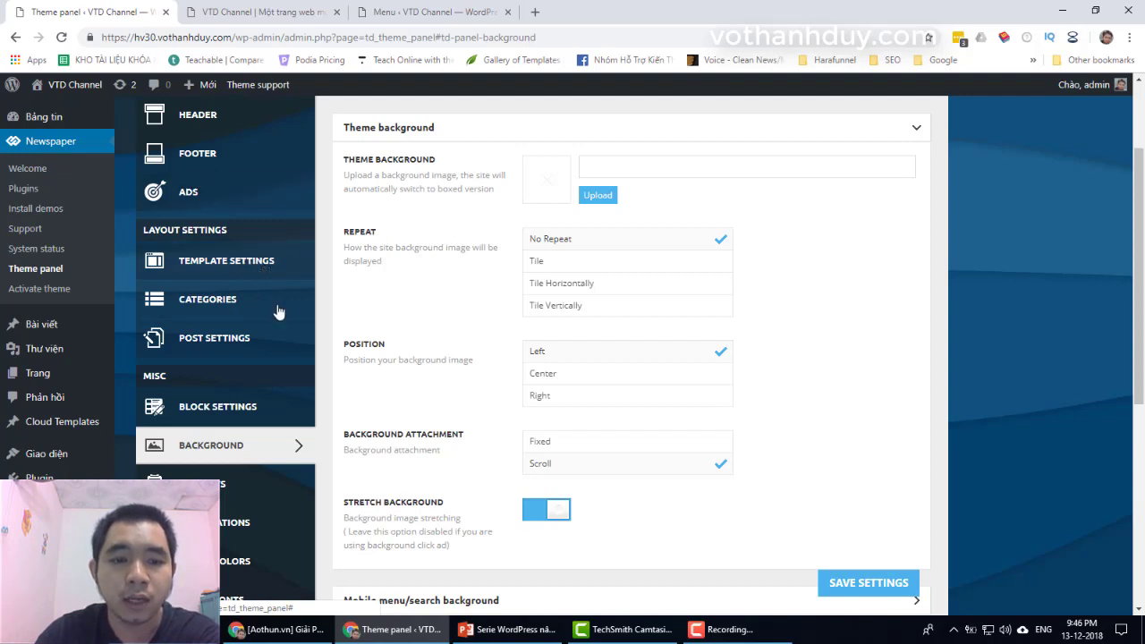
{"action": "left_click", "coordinate": [252, 272]}
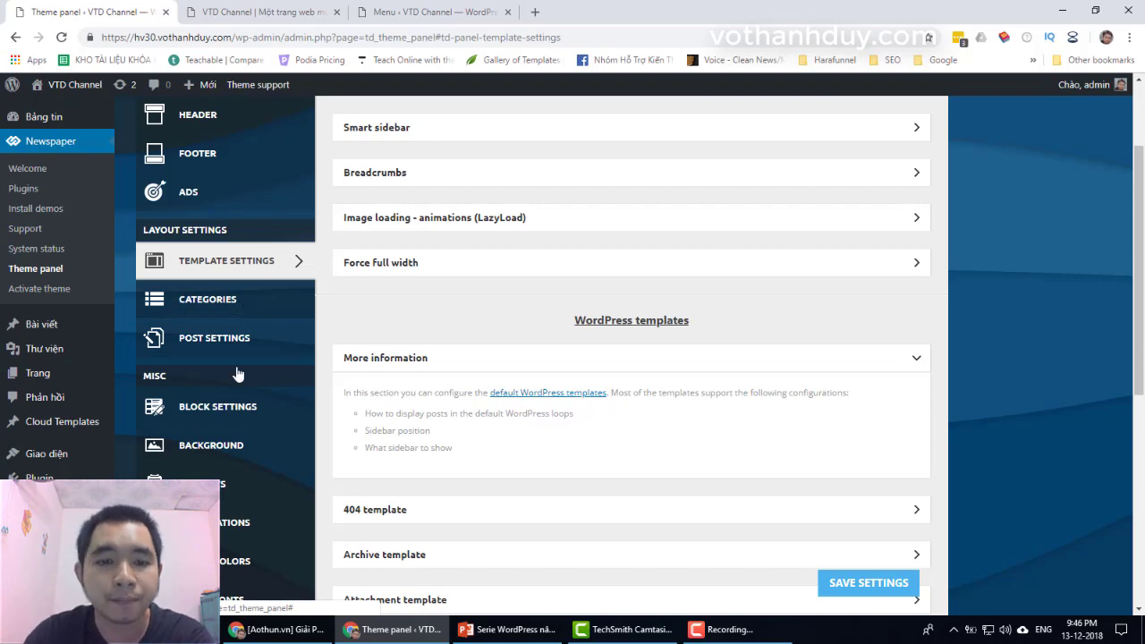
Open the theme's Translations settings and expand both the phrase list and the options for loading an available translation.
{"action": "scroll", "coordinate": [236, 385], "scroll_direction": "down", "scroll_amount": 2}
{"action": "scroll", "coordinate": [236, 387], "scroll_direction": "down", "scroll_amount": 3}
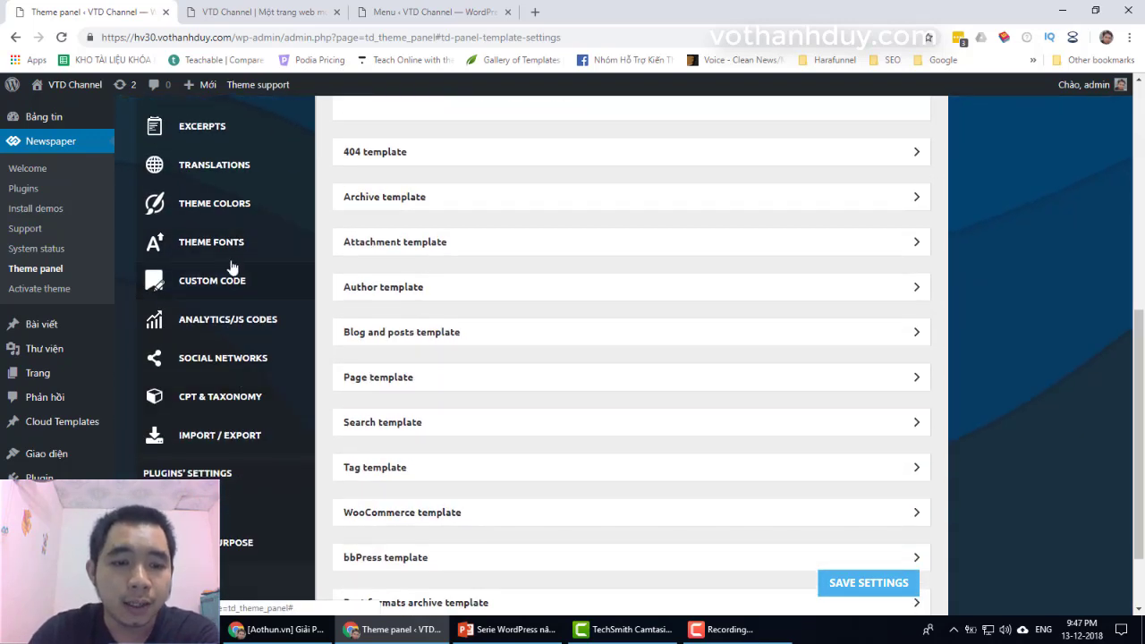
{"action": "left_click", "coordinate": [251, 164]}
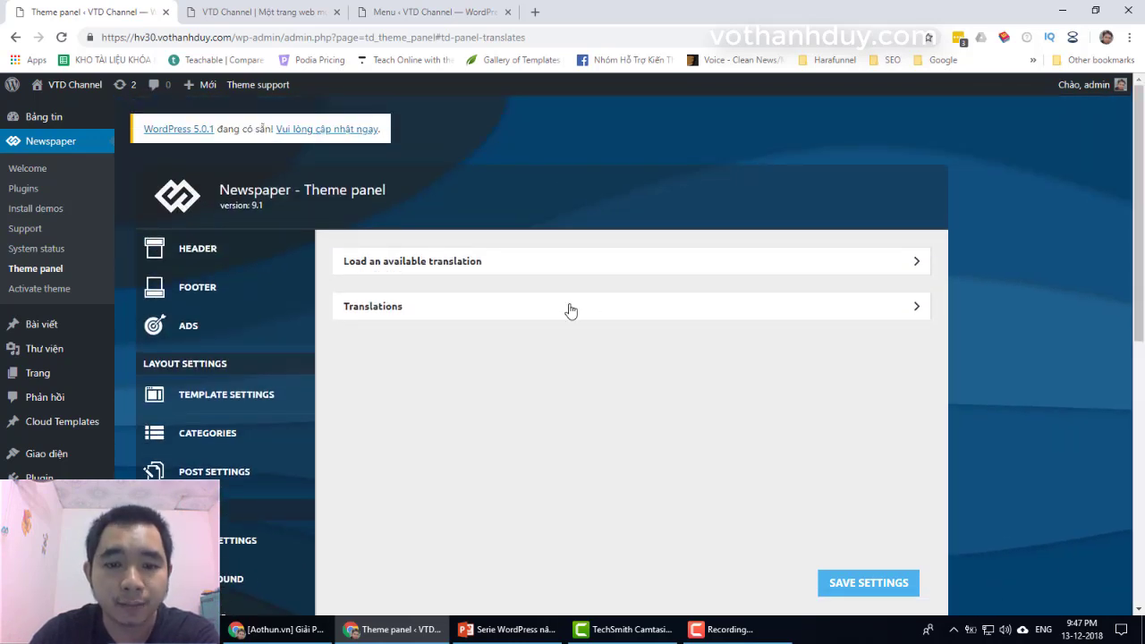
{"action": "left_click", "coordinate": [735, 318]}
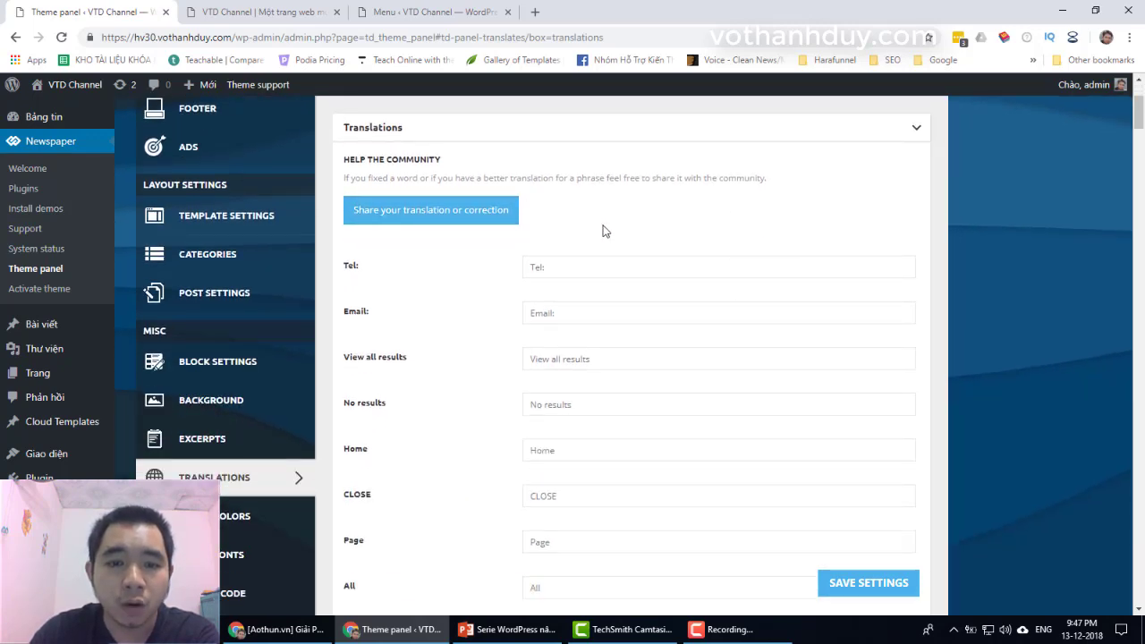
{"action": "scroll", "coordinate": [603, 233], "scroll_direction": "up", "scroll_amount": 2}
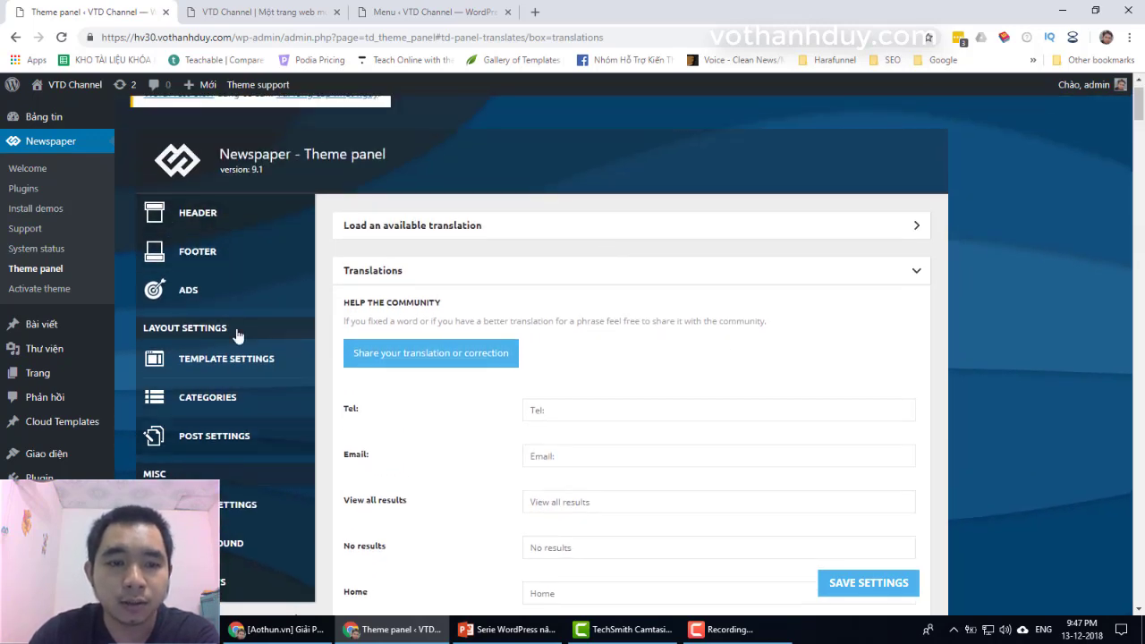
{"action": "left_click", "coordinate": [477, 227]}
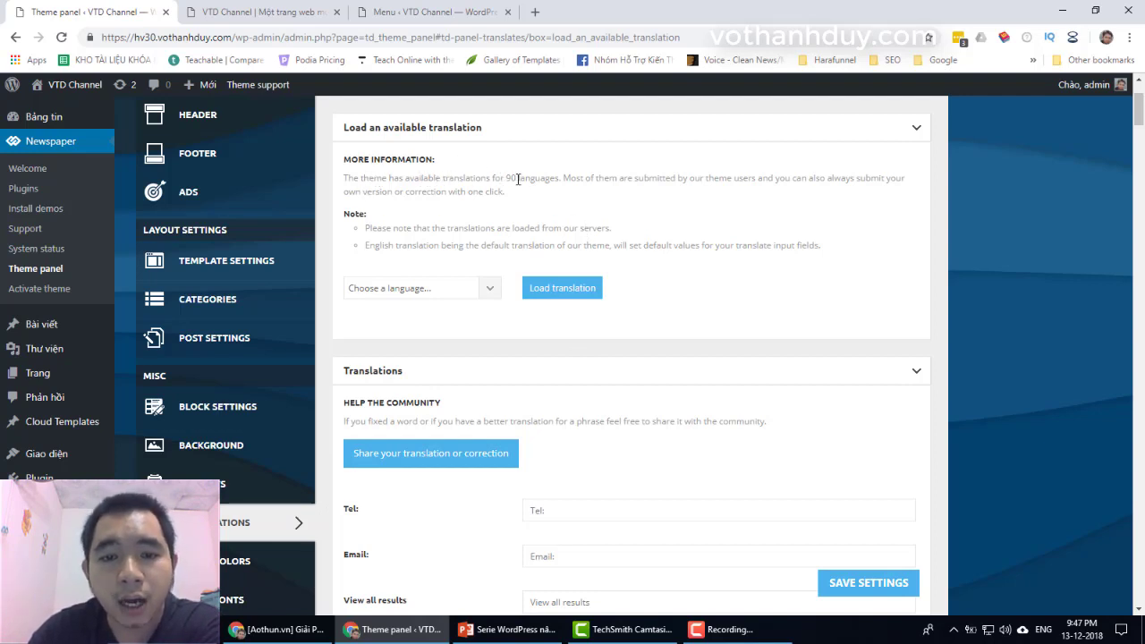
Try to load the available Vietnamese translation, accepting the overwrite of custom translations.
{"action": "left_click", "coordinate": [474, 288]}
{"action": "scroll", "coordinate": [510, 371], "scroll_direction": "down", "scroll_amount": 20}
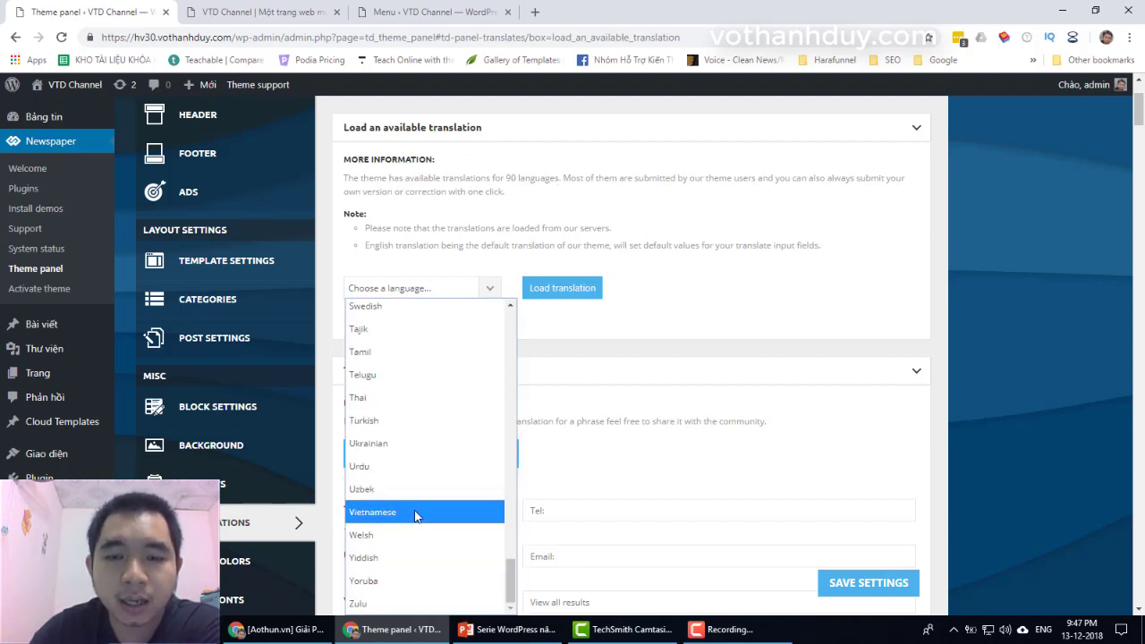
{"action": "left_click", "coordinate": [416, 513]}
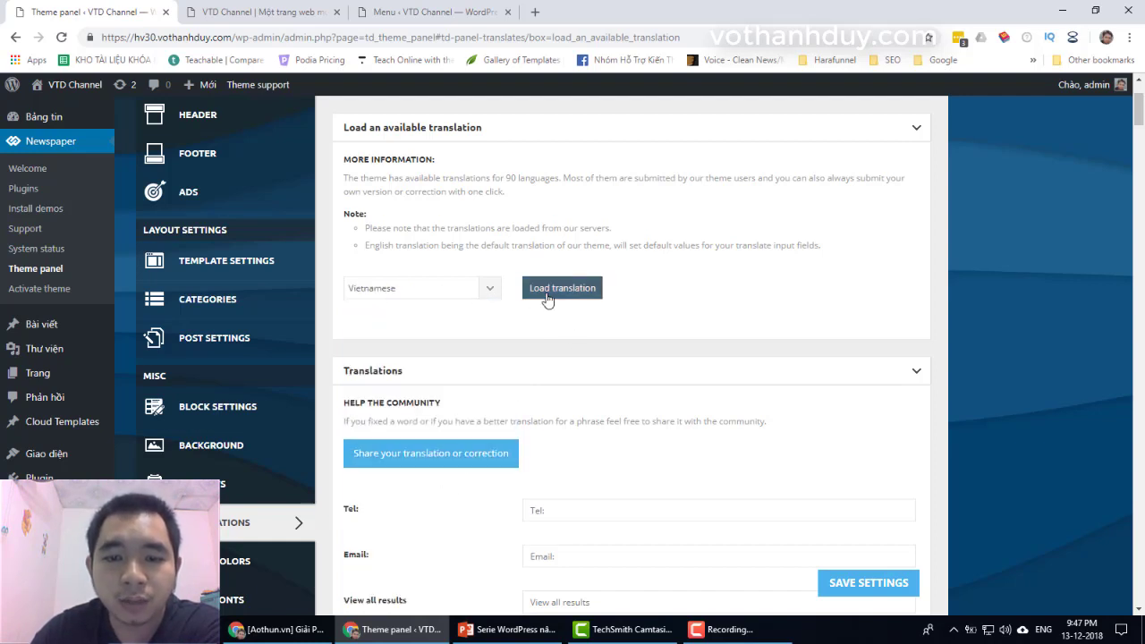
{"action": "left_click", "coordinate": [562, 290]}
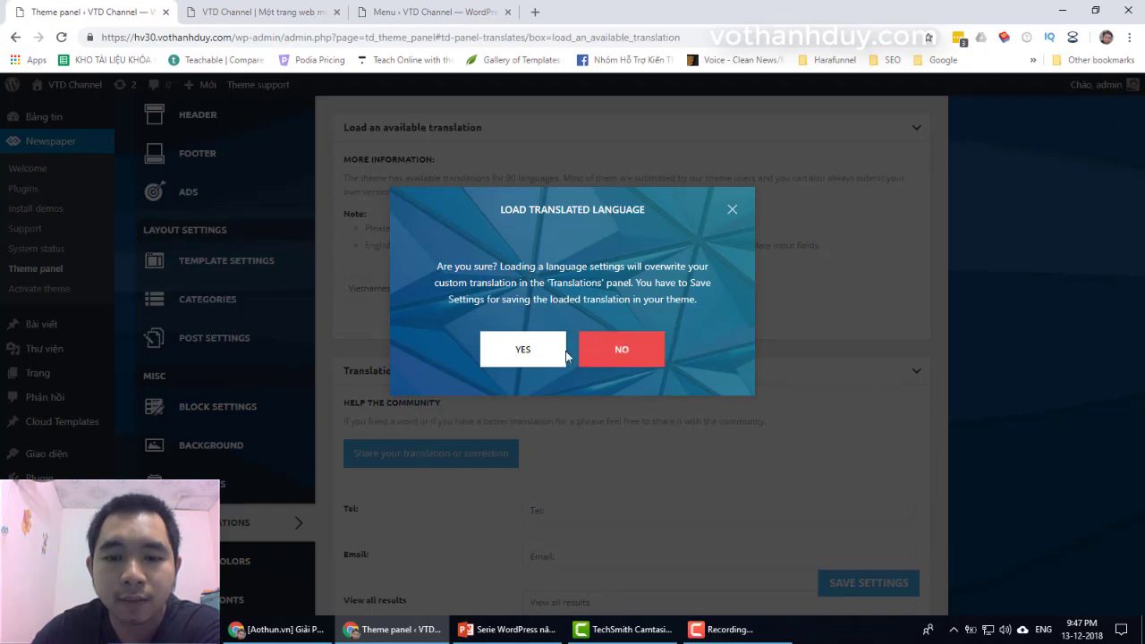
{"action": "left_click", "coordinate": [524, 350]}
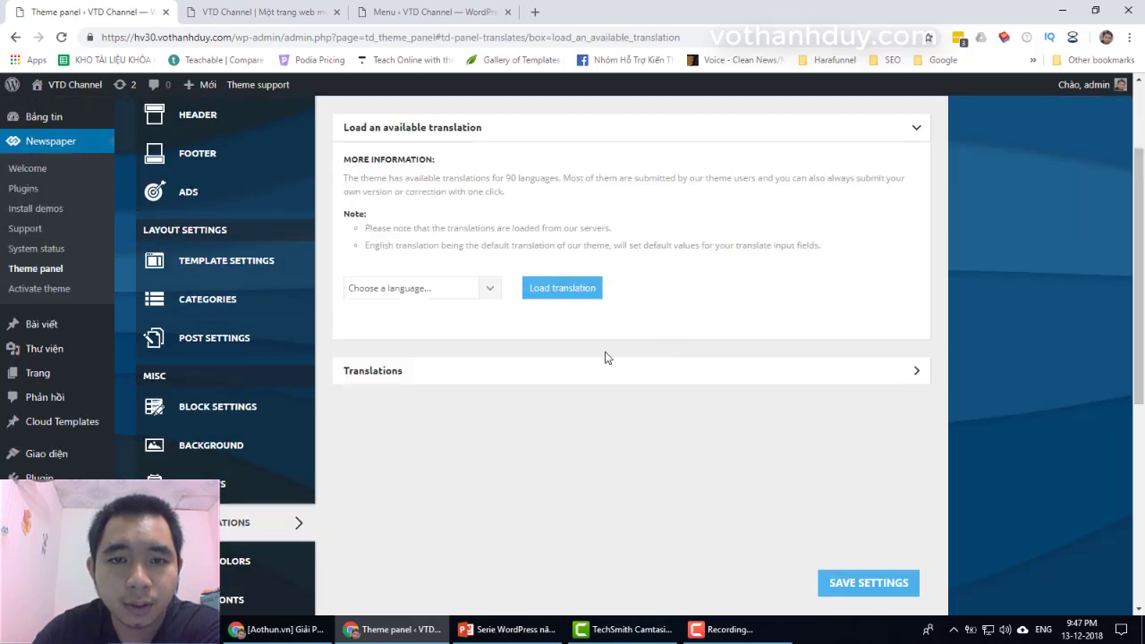
Choose Vietnamese again as the language and load its translation, agreeing to overwrite the existing phrases.
{"action": "left_click", "coordinate": [410, 289]}
{"action": "left_click_drag", "start_coordinate": [506, 319], "coordinate": [535, 595]}
{"action": "left_click", "coordinate": [406, 516]}
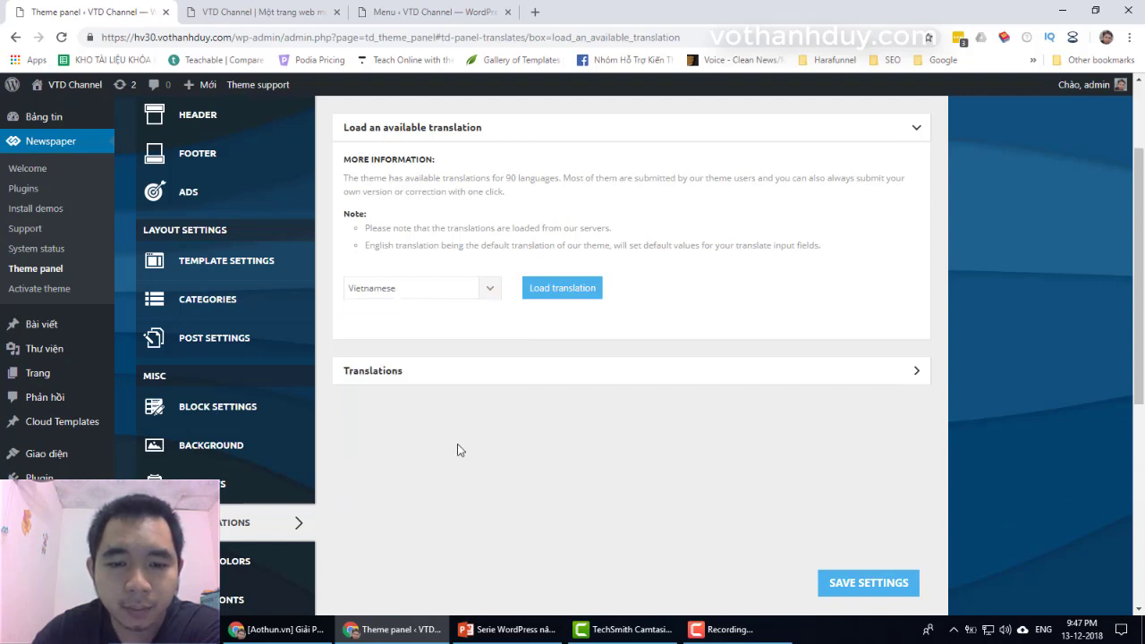
{"action": "left_click", "coordinate": [562, 288]}
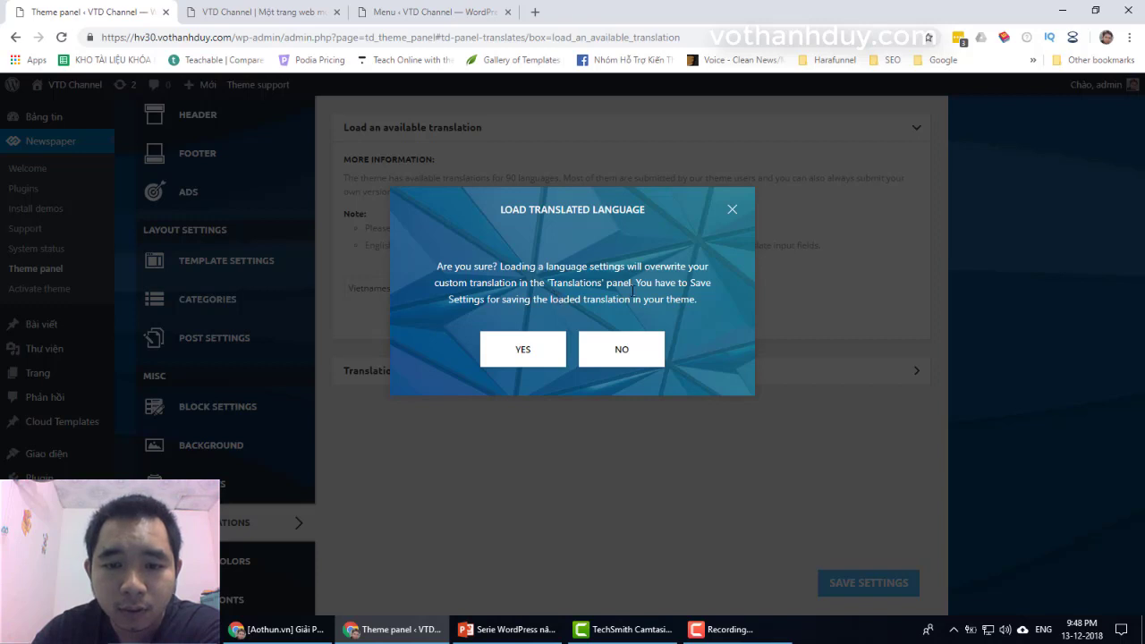
{"action": "left_click", "coordinate": [523, 350]}
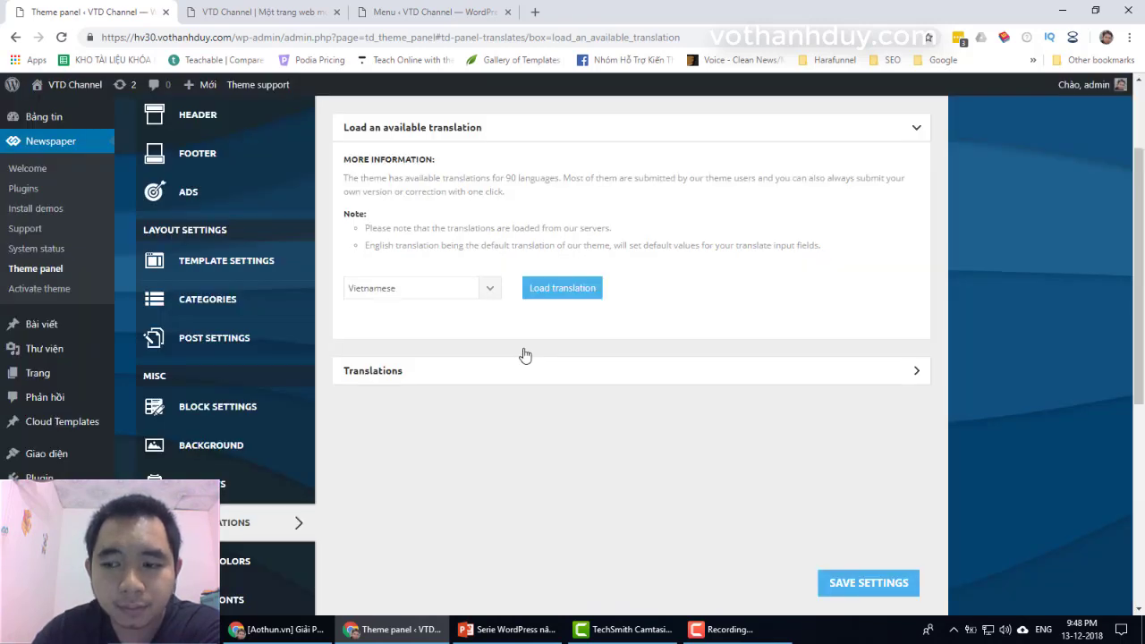
Expand the Translations list and review the loaded Vietnamese phrases.
{"action": "left_click", "coordinate": [591, 379]}
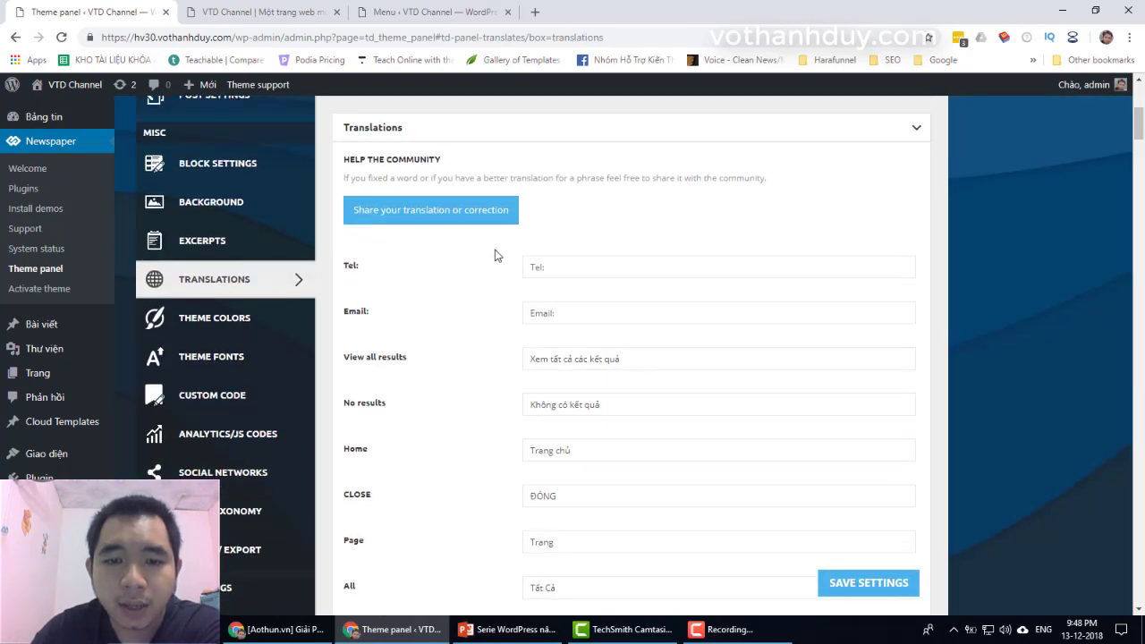
{"action": "scroll", "coordinate": [493, 253], "scroll_direction": "up", "scroll_amount": 1}
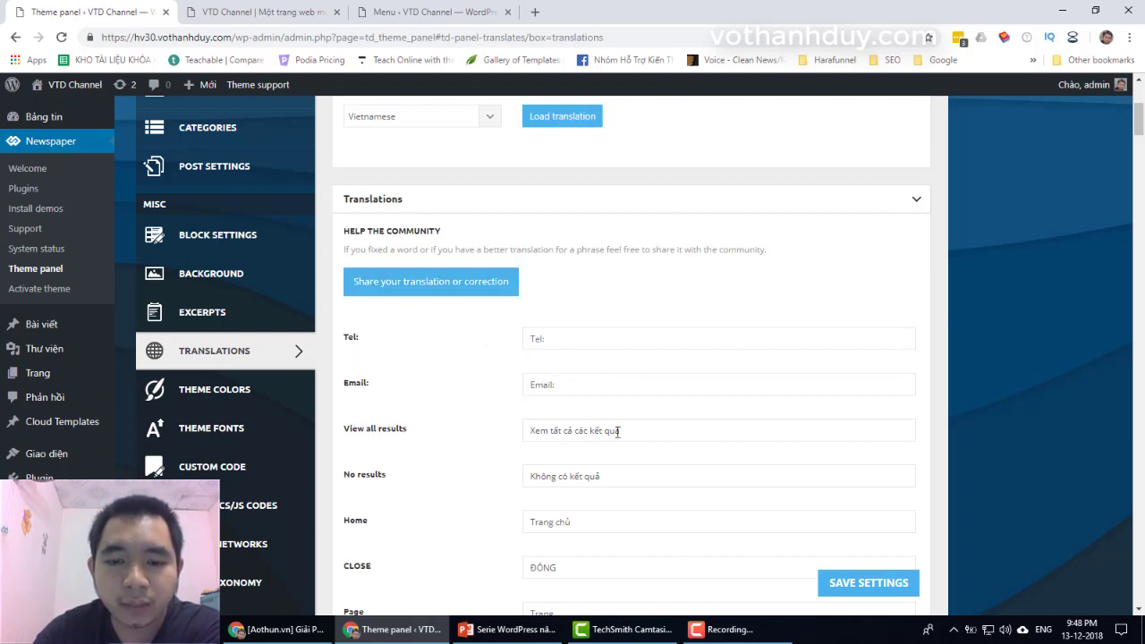
{"action": "scroll", "coordinate": [634, 431], "scroll_direction": "down", "scroll_amount": 13}
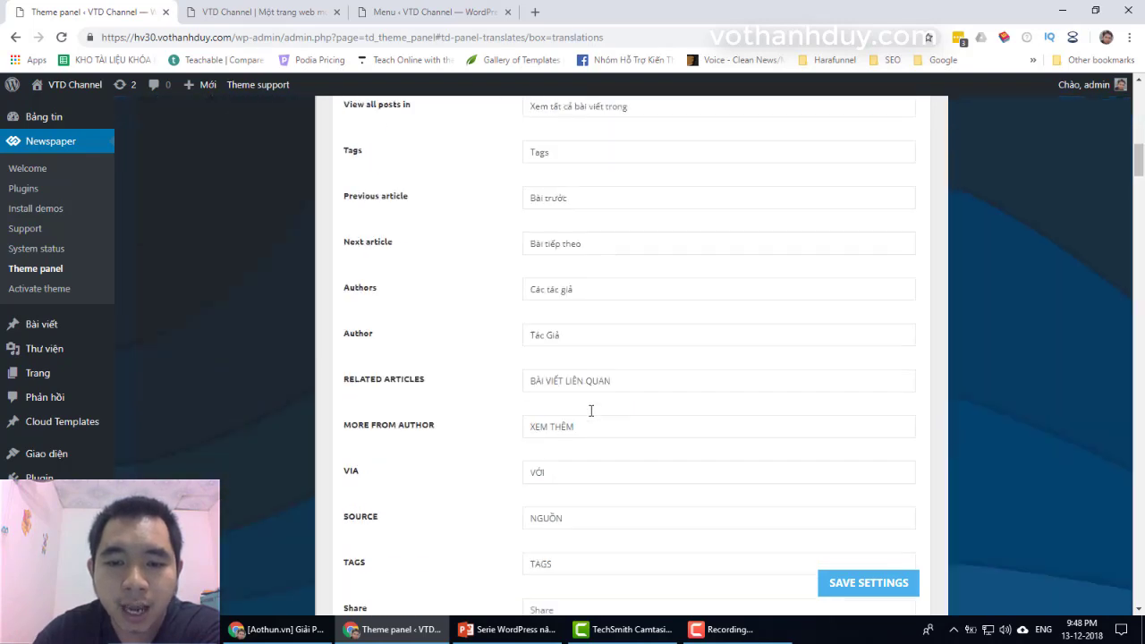
Review the remaining Vietnamese phrases in the theme's Translations list, through to the Privacy Policy entry.
{"action": "scroll", "coordinate": [590, 399], "scroll_direction": "down", "scroll_amount": 13}
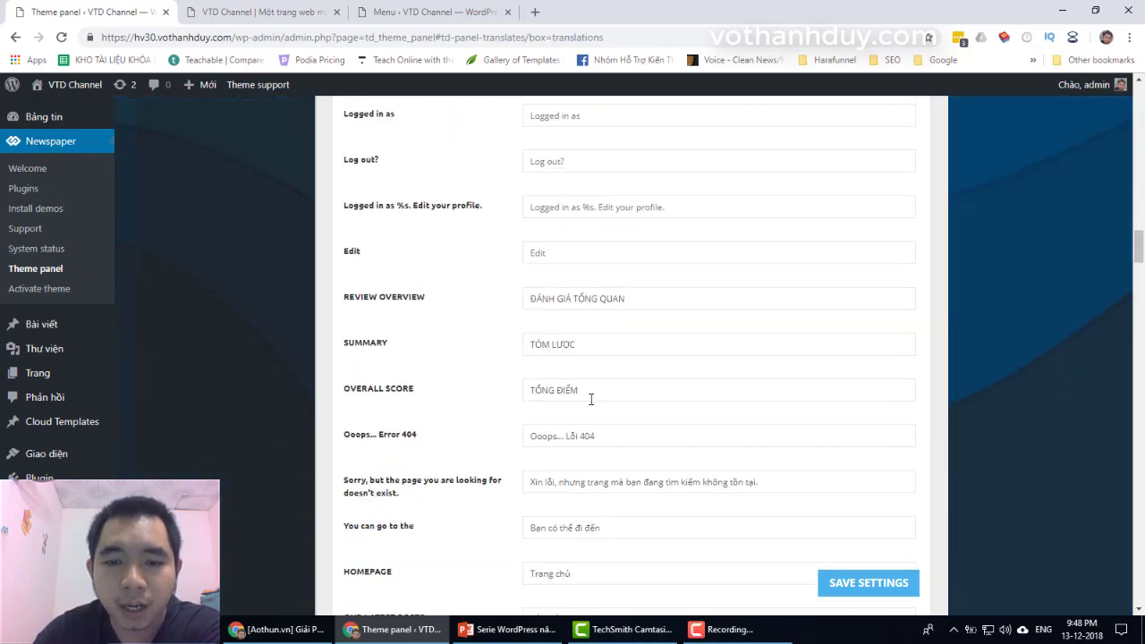
{"action": "scroll", "coordinate": [590, 399], "scroll_direction": "down", "scroll_amount": 5}
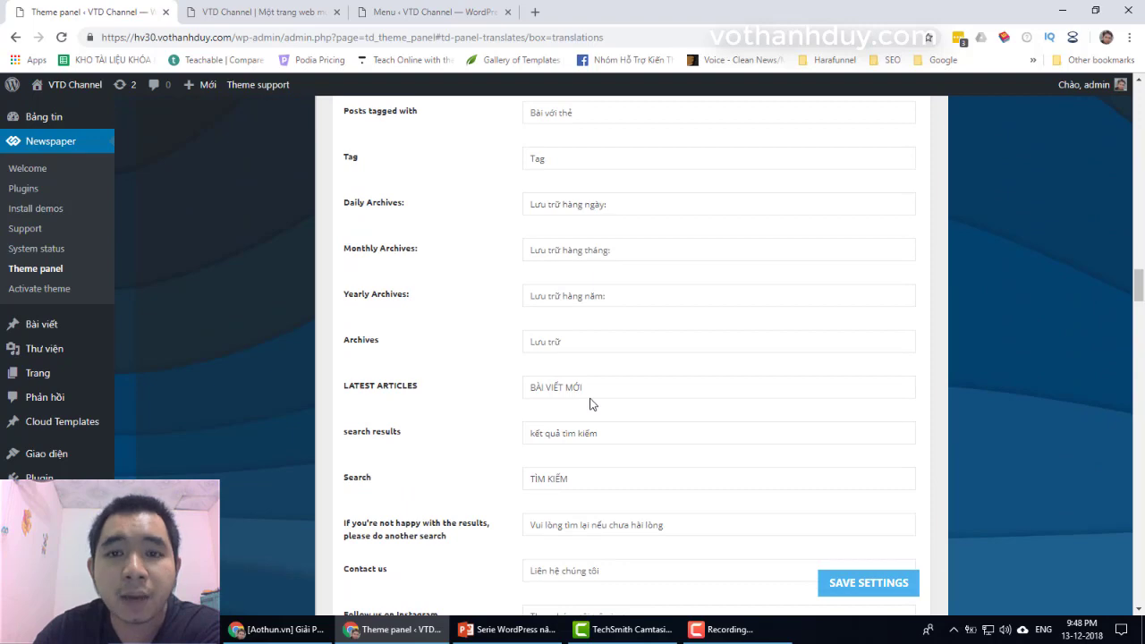
{"action": "scroll", "coordinate": [590, 404], "scroll_direction": "down", "scroll_amount": 10}
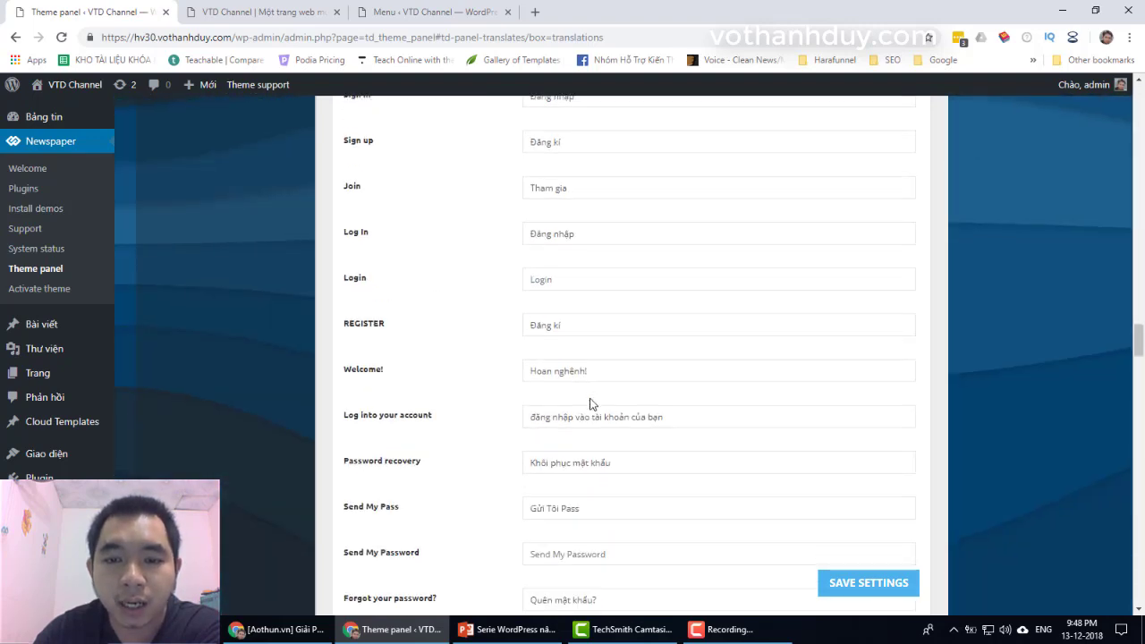
{"action": "scroll", "coordinate": [589, 403], "scroll_direction": "down", "scroll_amount": 2}
{"action": "scroll", "coordinate": [554, 402], "scroll_direction": "down", "scroll_amount": 7}
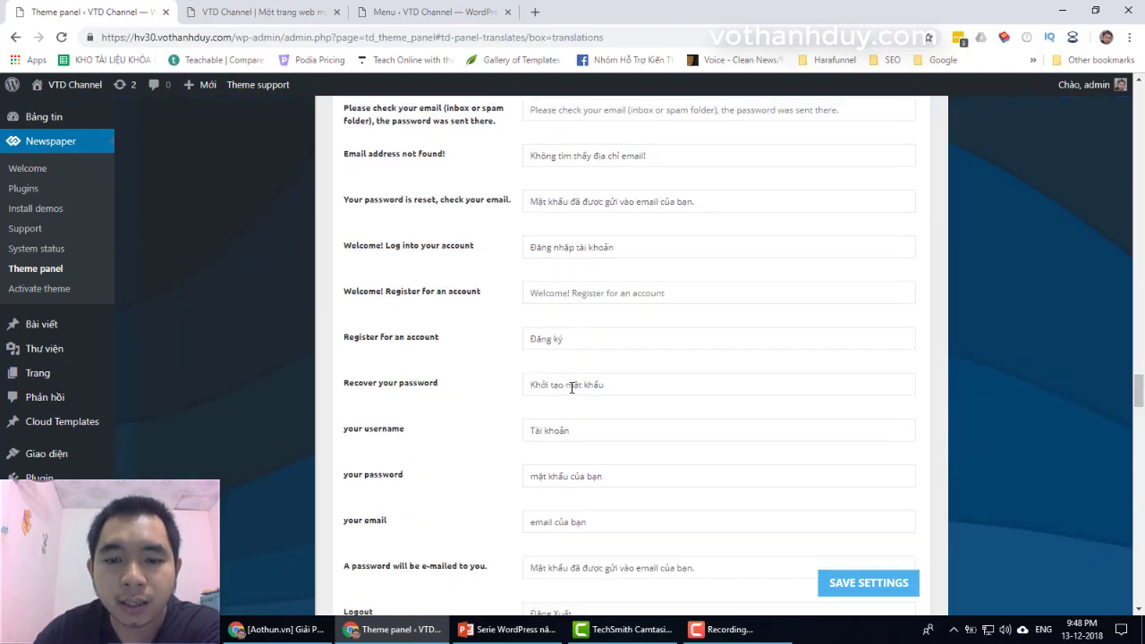
{"action": "scroll", "coordinate": [572, 387], "scroll_direction": "down", "scroll_amount": 20}
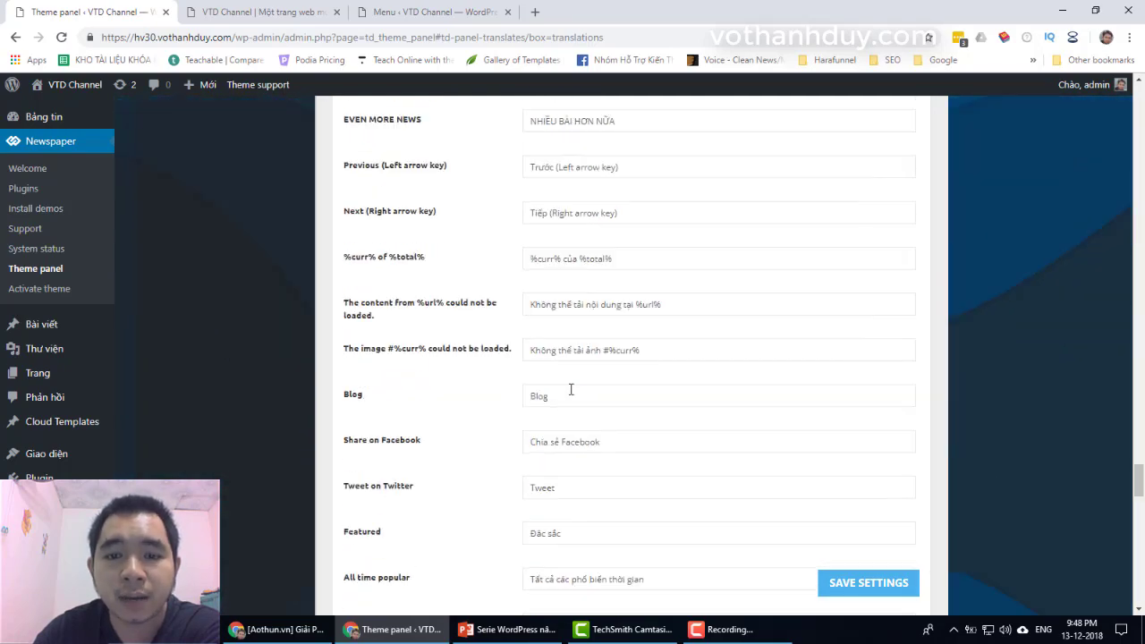
{"action": "scroll", "coordinate": [570, 391], "scroll_direction": "down", "scroll_amount": 15}
{"action": "scroll", "coordinate": [570, 388], "scroll_direction": "down", "scroll_amount": 5}
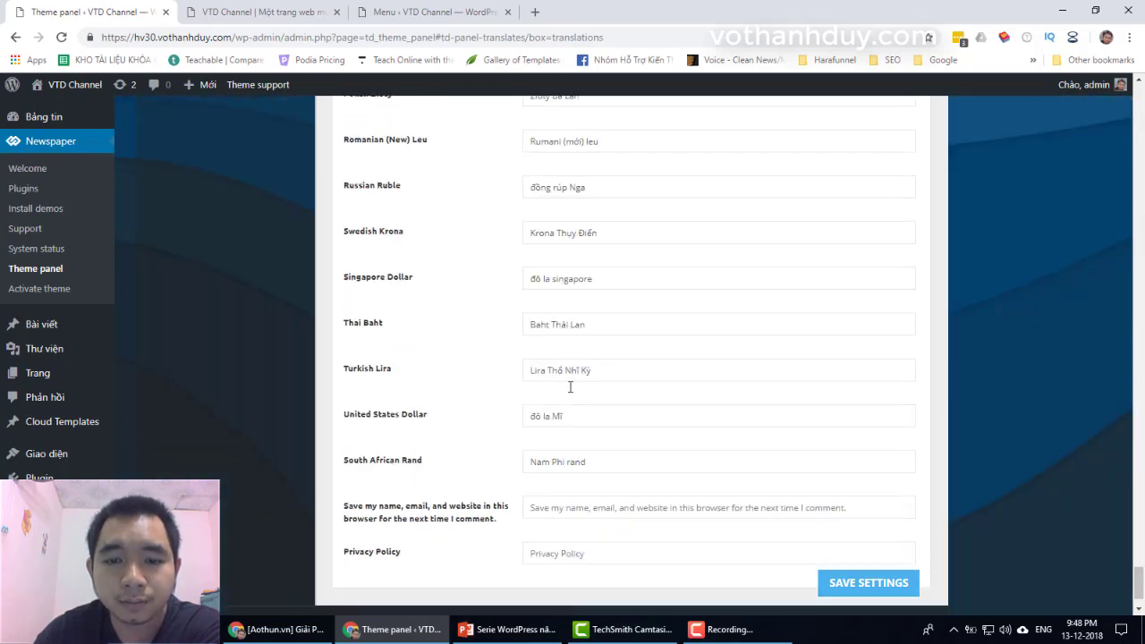
{"action": "scroll", "coordinate": [570, 389], "scroll_direction": "up", "scroll_amount": 7}
{"action": "scroll", "coordinate": [568, 387], "scroll_direction": "down", "scroll_amount": 6}
{"action": "scroll", "coordinate": [567, 387], "scroll_direction": "down", "scroll_amount": 3}
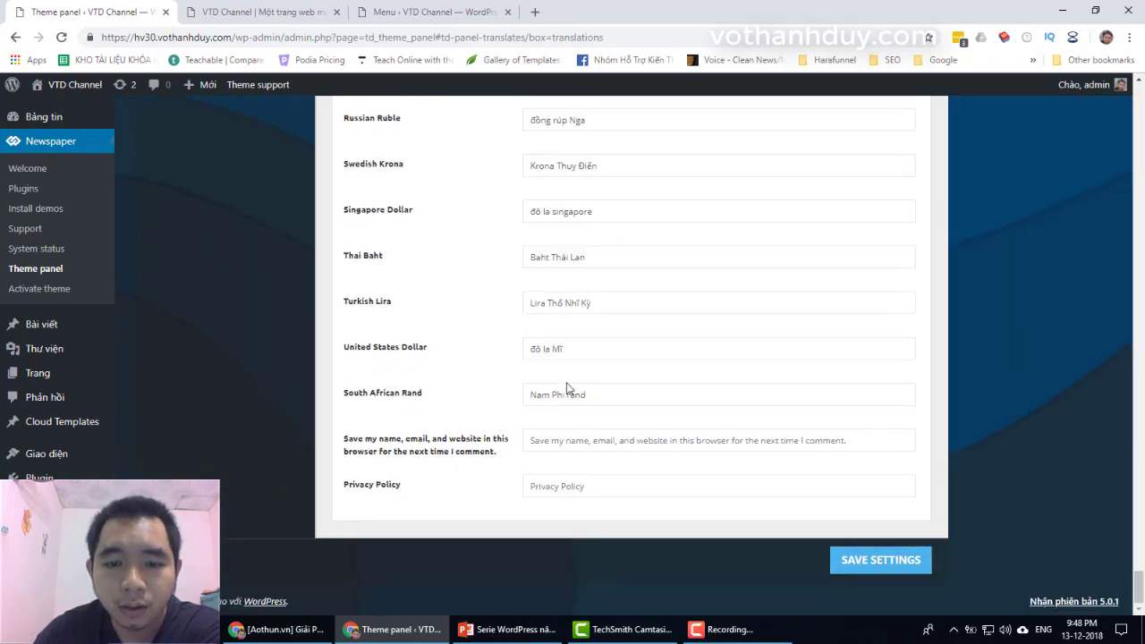
Save the loaded Vietnamese translations and reload the theme panel, returning to its Header settings.
{"action": "left_click", "coordinate": [897, 566]}
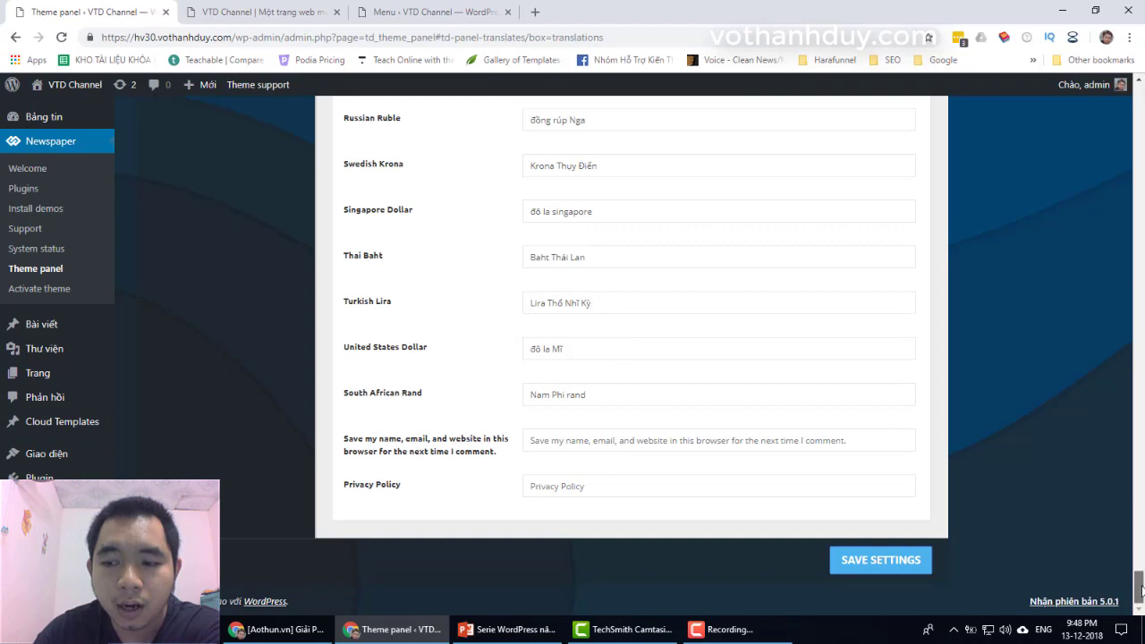
{"action": "left_click_drag", "start_coordinate": [1139, 588], "coordinate": [1134, 90]}
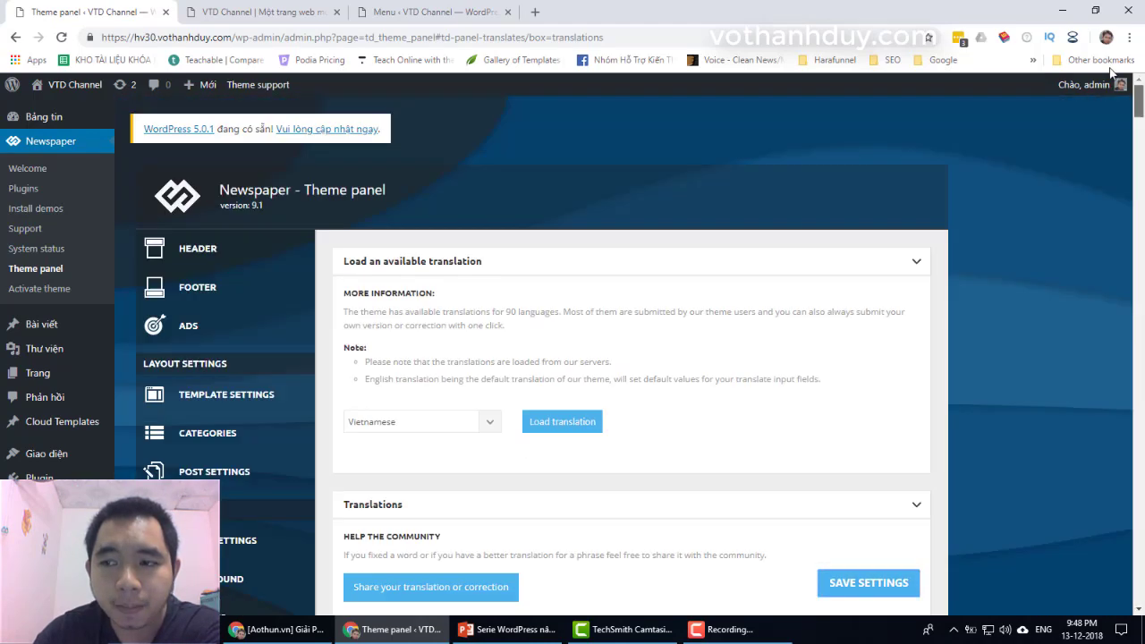
{"action": "left_click", "coordinate": [60, 37]}
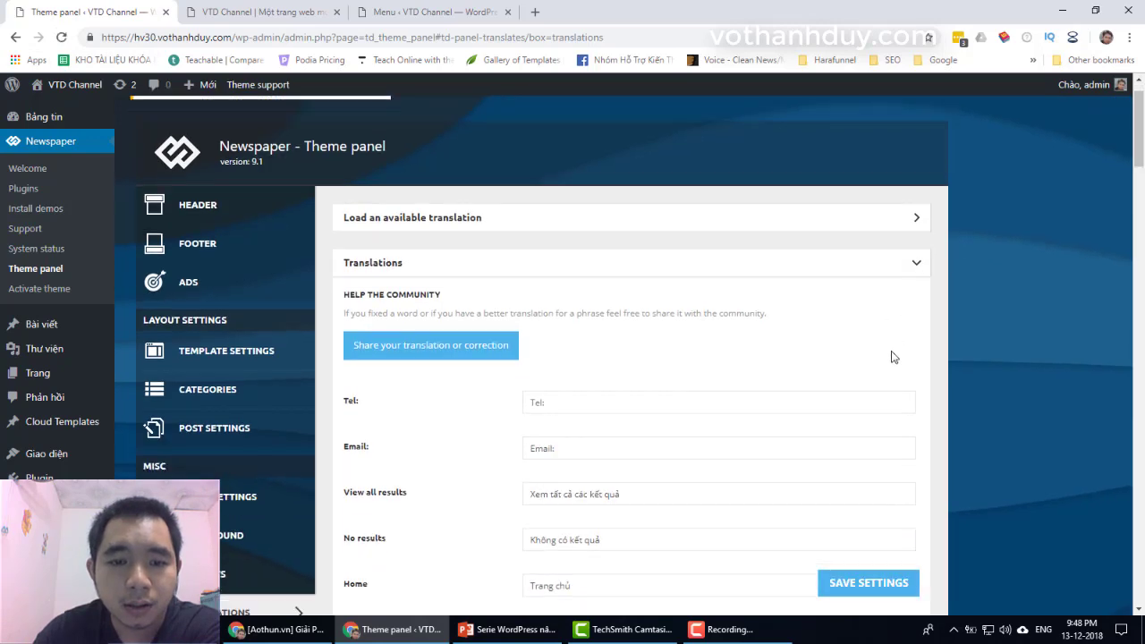
{"action": "scroll", "coordinate": [396, 332], "scroll_direction": "up", "scroll_amount": 2}
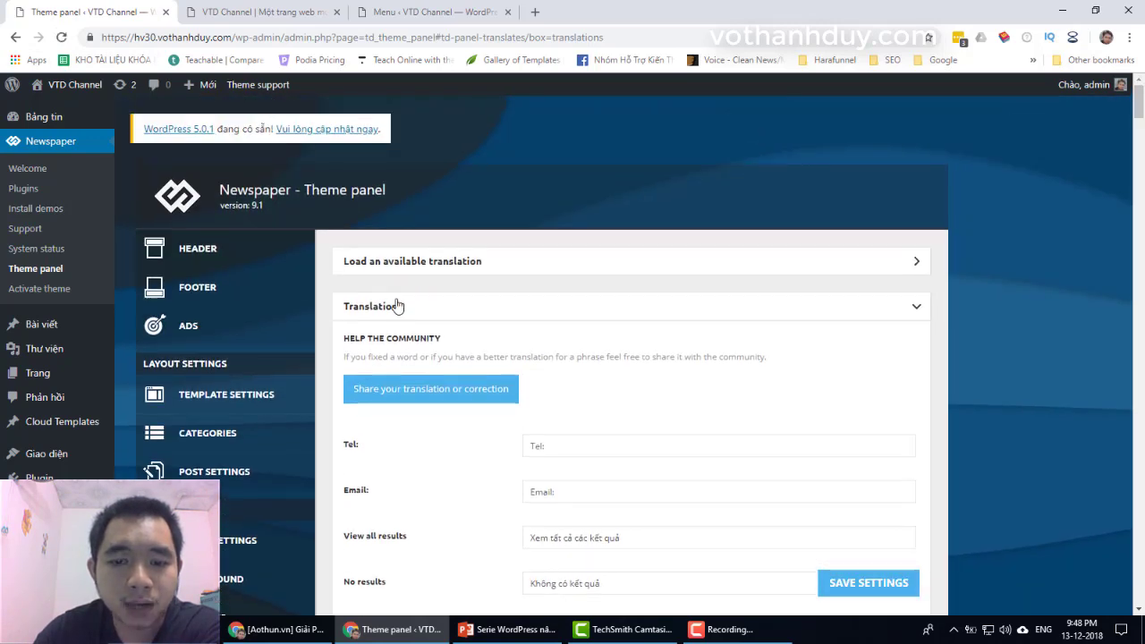
{"action": "left_click", "coordinate": [172, 258]}
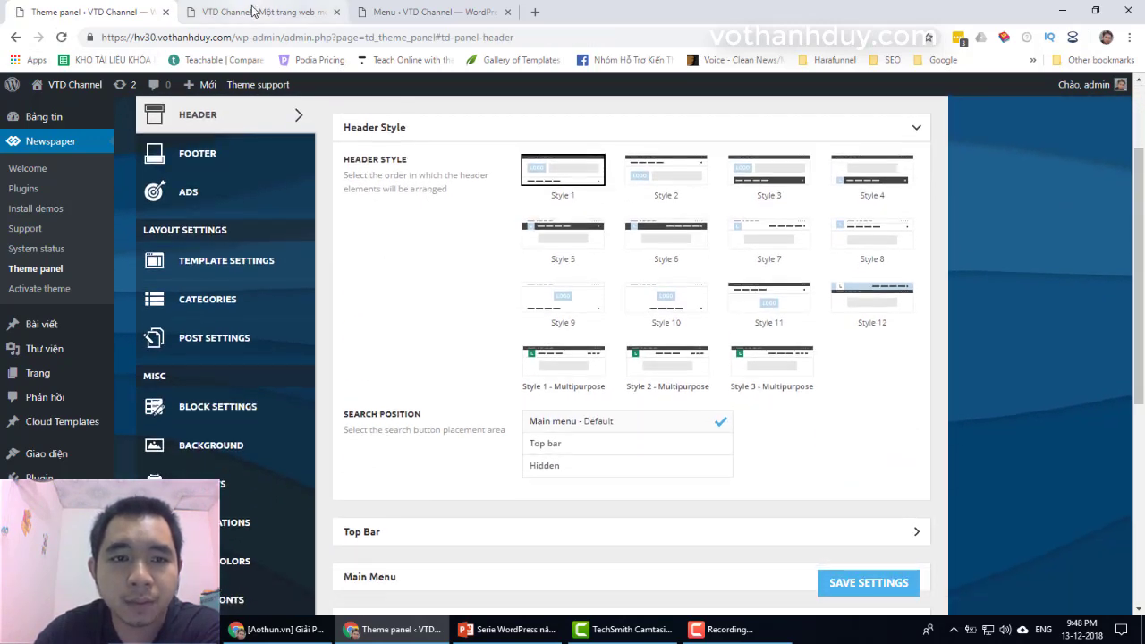
Reload the site's homepage and examine the translated labels in its header, Most Popular and Stay Connected sections.
{"action": "left_click", "coordinate": [253, 11]}
{"action": "left_click", "coordinate": [61, 38]}
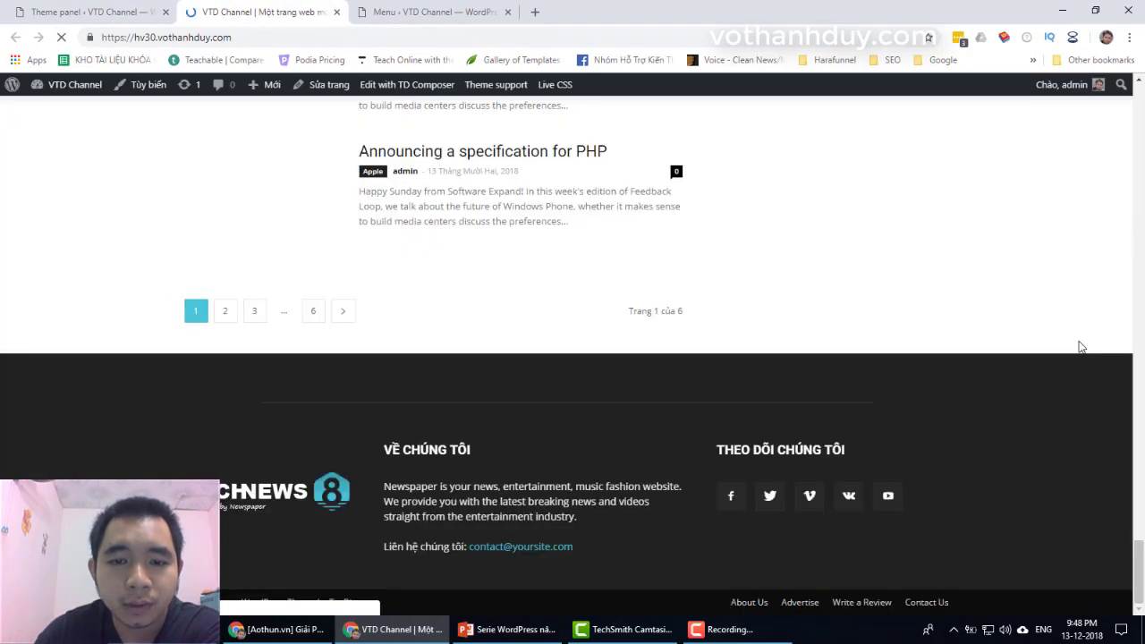
{"action": "left_click_drag", "start_coordinate": [1139, 558], "coordinate": [1074, 123]}
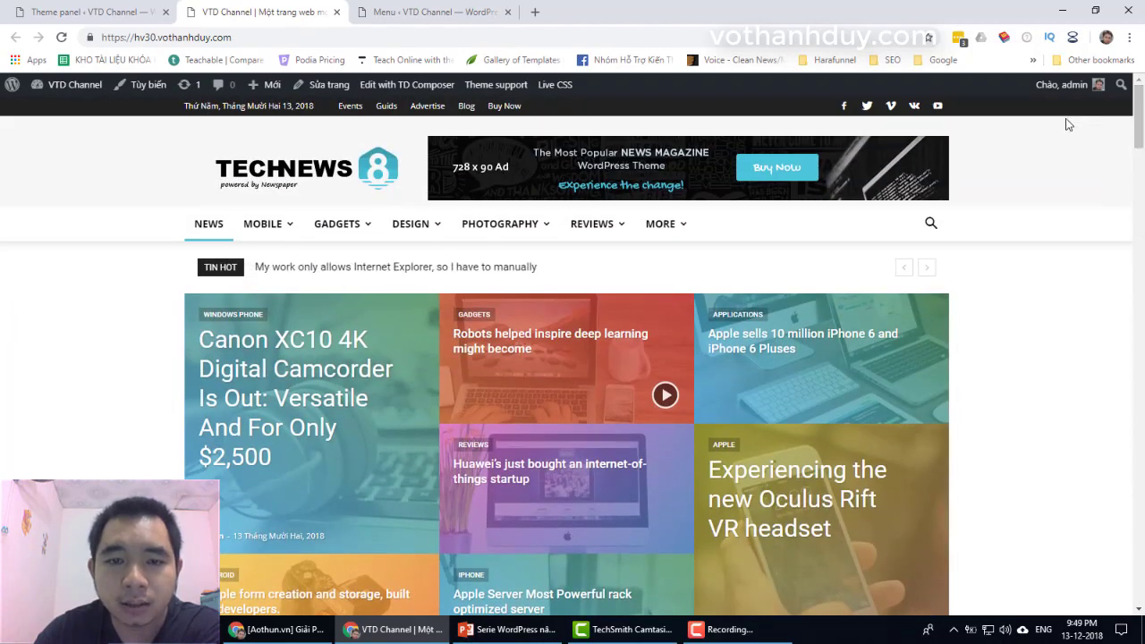
{"action": "scroll", "coordinate": [1060, 277], "scroll_direction": "down", "scroll_amount": 5}
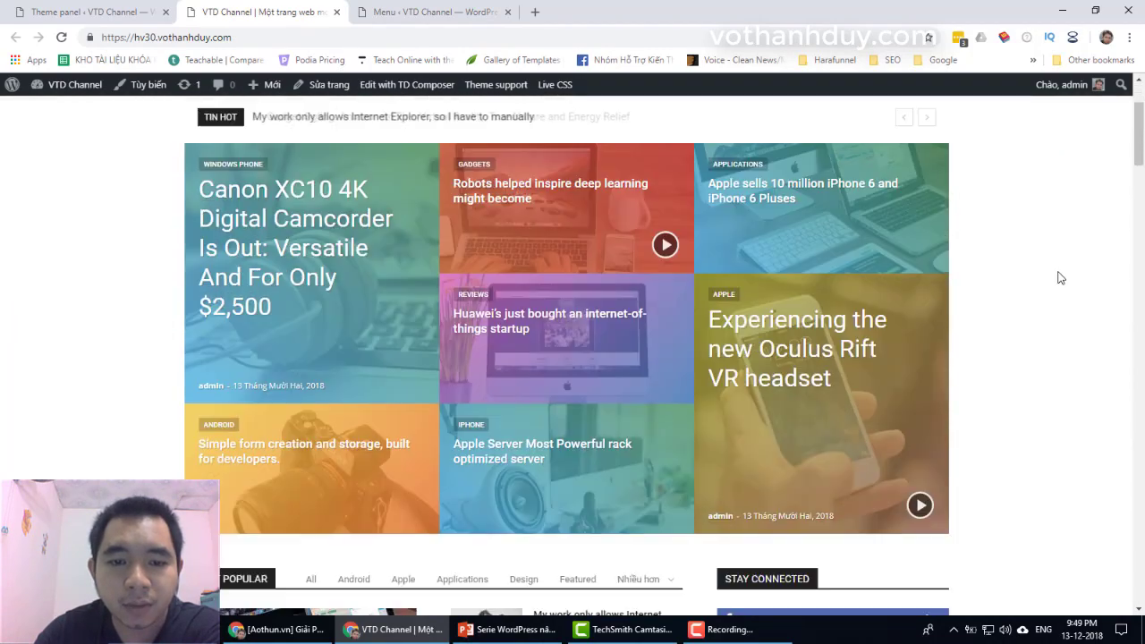
{"action": "scroll", "coordinate": [1060, 277], "scroll_direction": "down", "scroll_amount": 5}
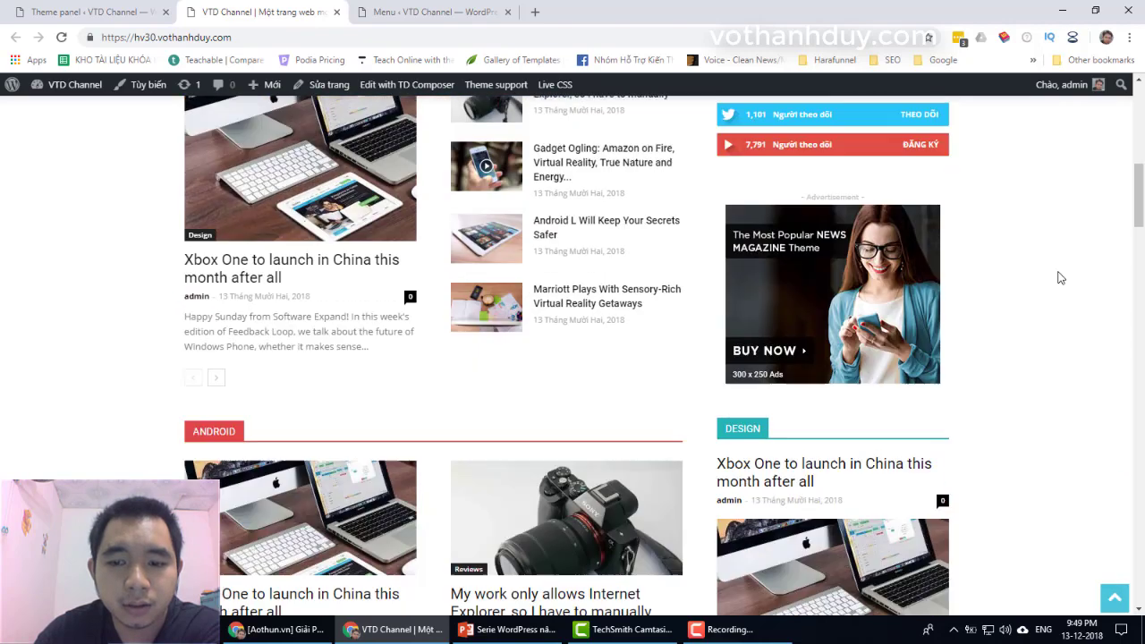
{"action": "scroll", "coordinate": [1058, 273], "scroll_direction": "up", "scroll_amount": 3}
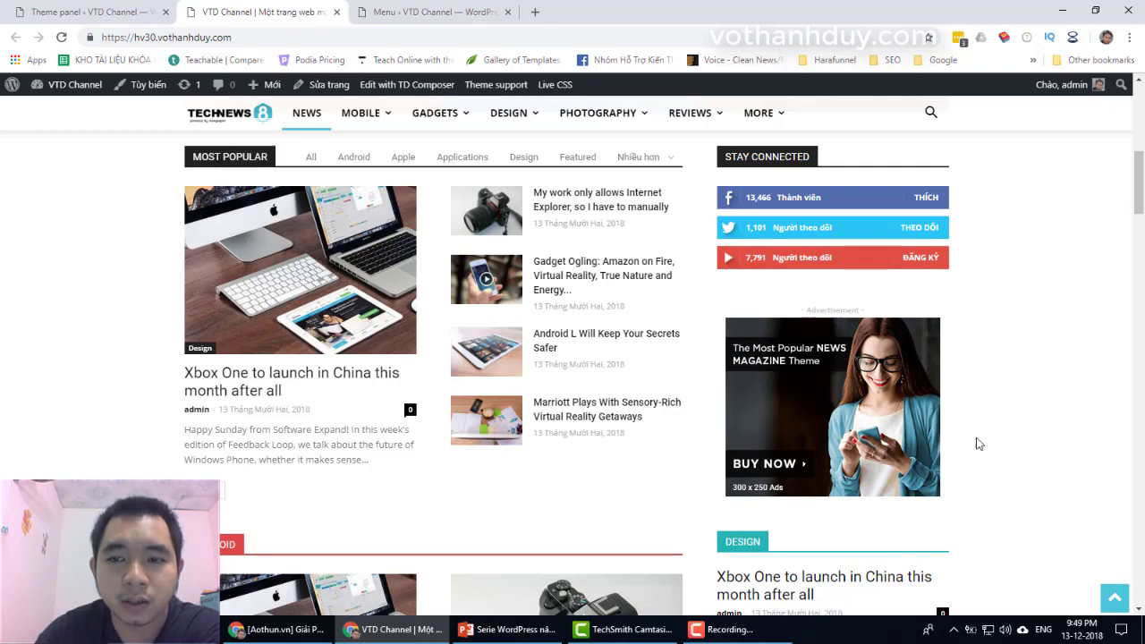
{"action": "scroll", "coordinate": [984, 442], "scroll_direction": "down", "scroll_amount": 2}
{"action": "scroll", "coordinate": [1022, 450], "scroll_direction": "up", "scroll_amount": 3}
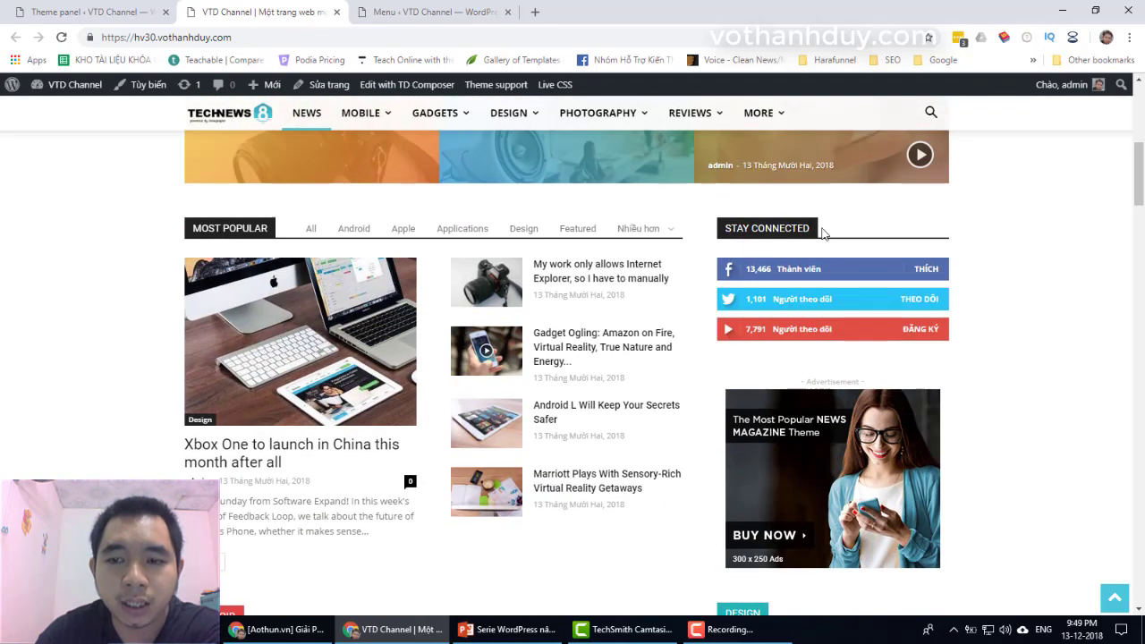
Check the rest of the homepage down to the footer for translated text, and return to the news ticker.
{"action": "scroll", "coordinate": [1029, 388], "scroll_direction": "down", "scroll_amount": 8}
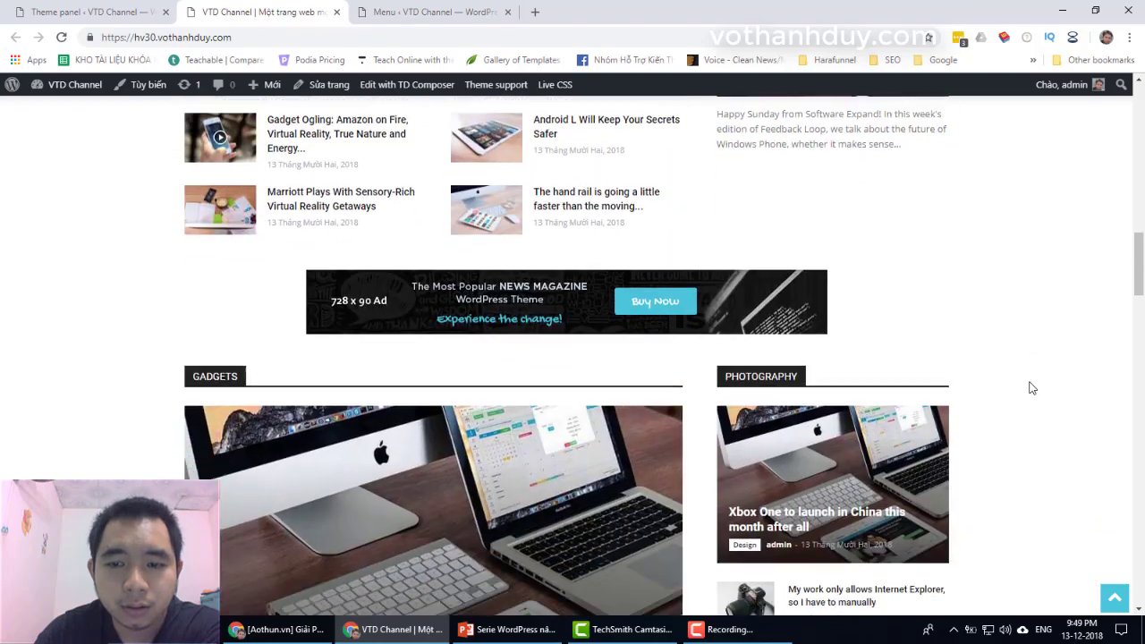
{"action": "scroll", "coordinate": [1030, 388], "scroll_direction": "down", "scroll_amount": 10}
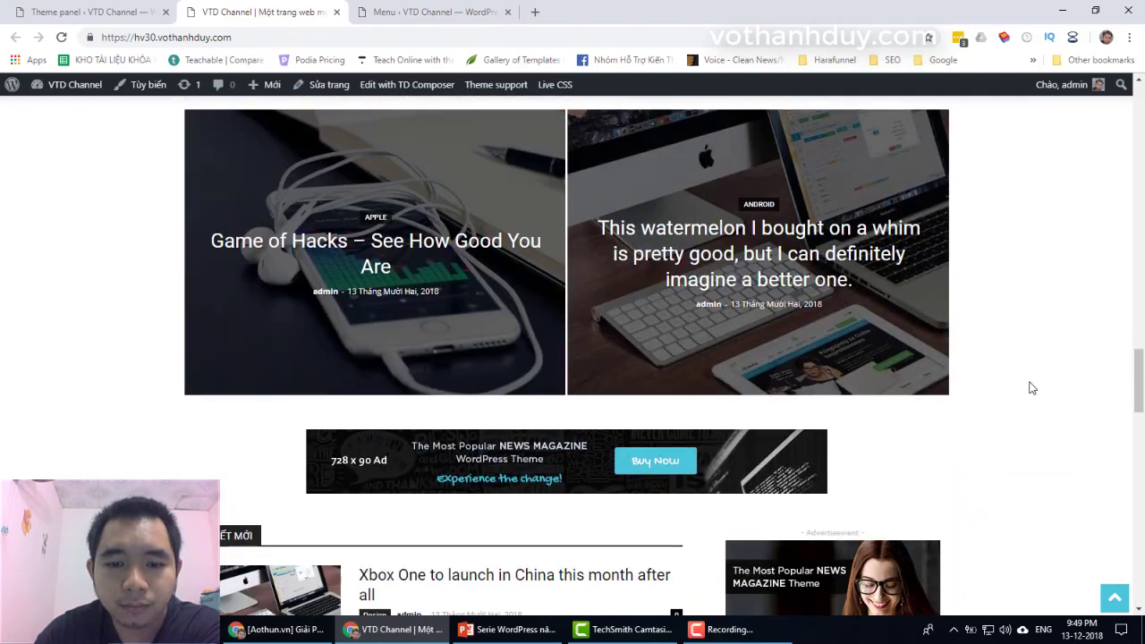
{"action": "scroll", "coordinate": [1031, 387], "scroll_direction": "down", "scroll_amount": 15}
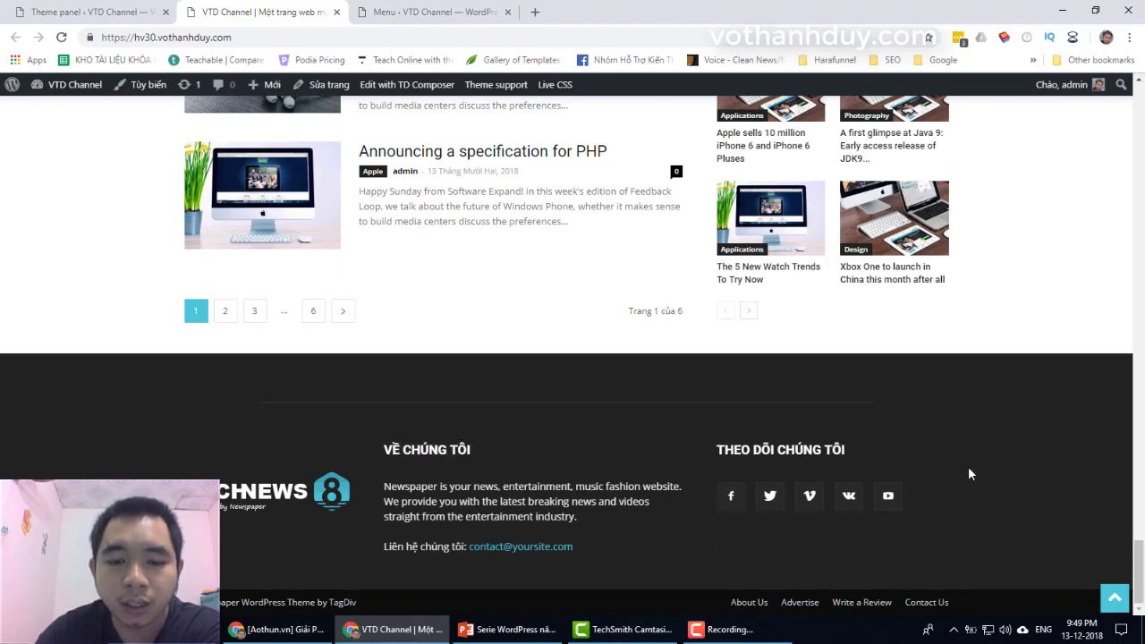
{"action": "left_click", "coordinate": [1115, 598]}
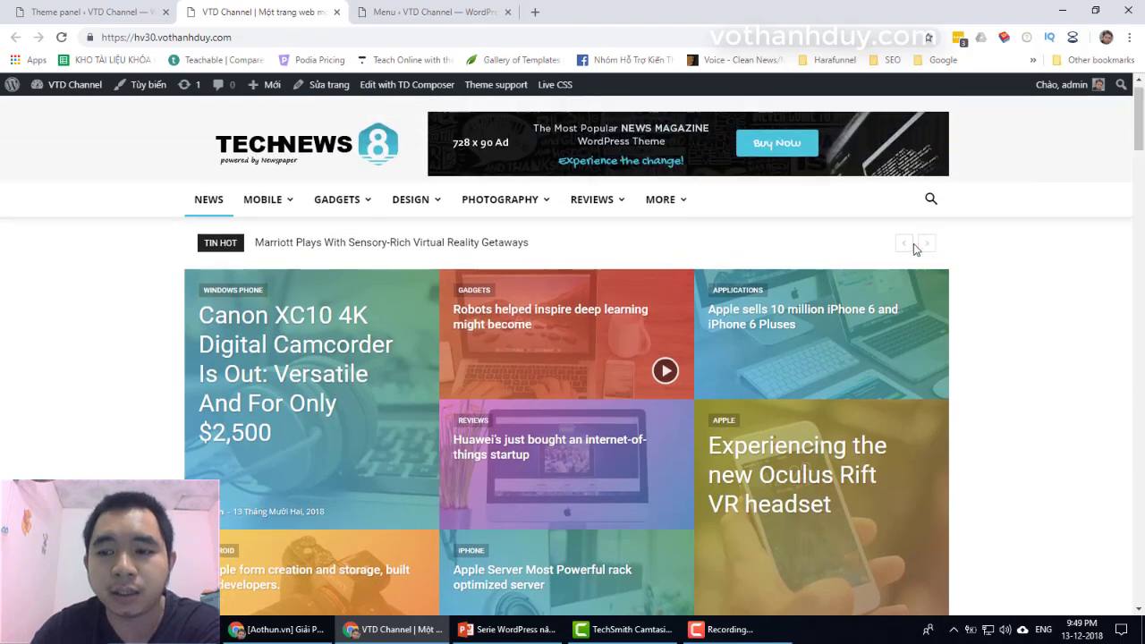
{"action": "left_click", "coordinate": [911, 246]}
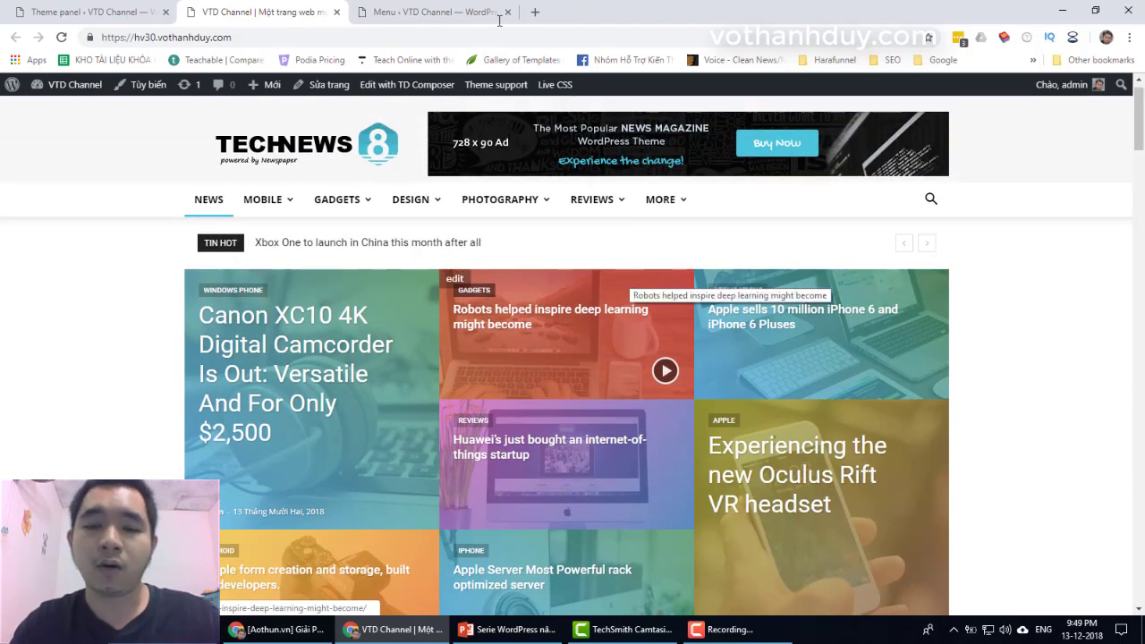
Go back to the theme panel and look over its Header options and the remaining settings sections.
{"action": "left_click", "coordinate": [54, 13]}
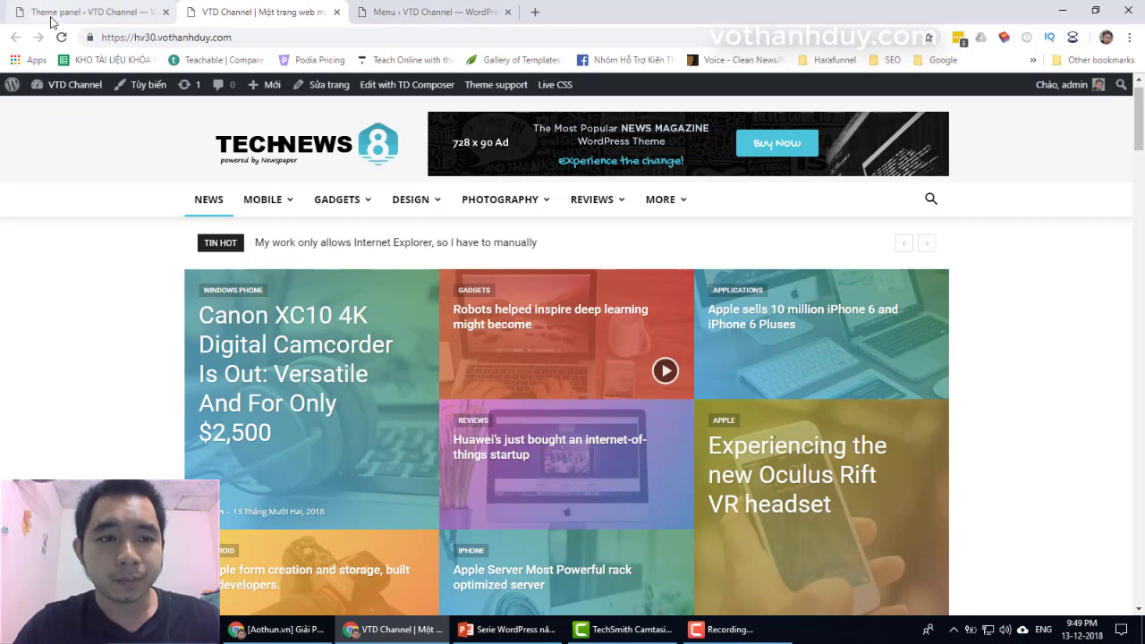
{"action": "scroll", "coordinate": [306, 304], "scroll_direction": "down", "scroll_amount": 3}
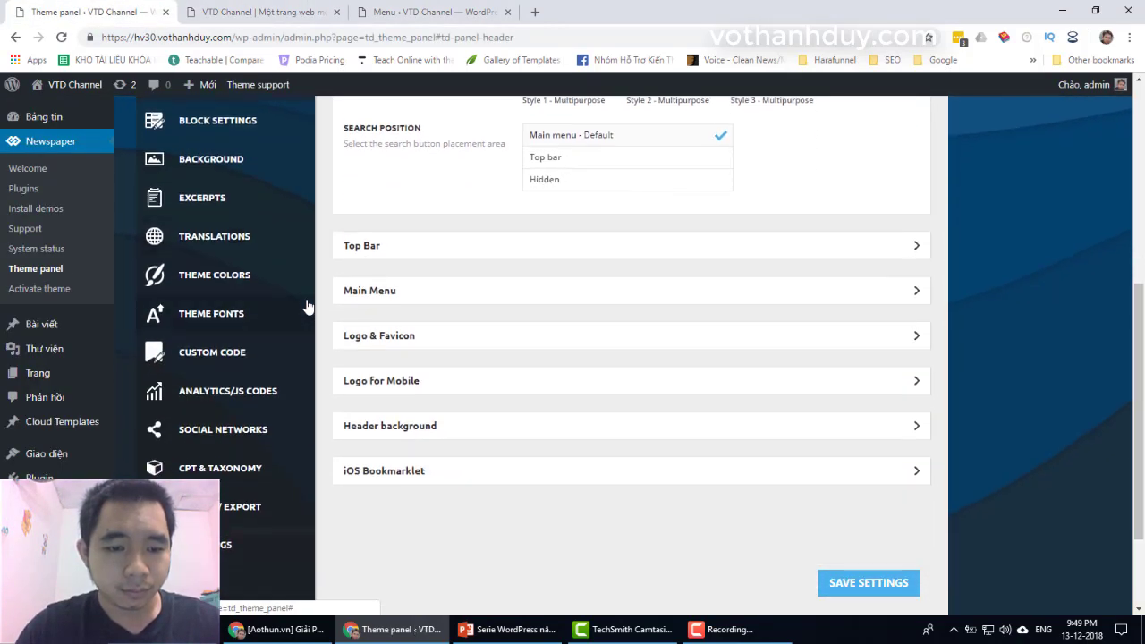
{"action": "scroll", "coordinate": [306, 305], "scroll_direction": "up", "scroll_amount": 2}
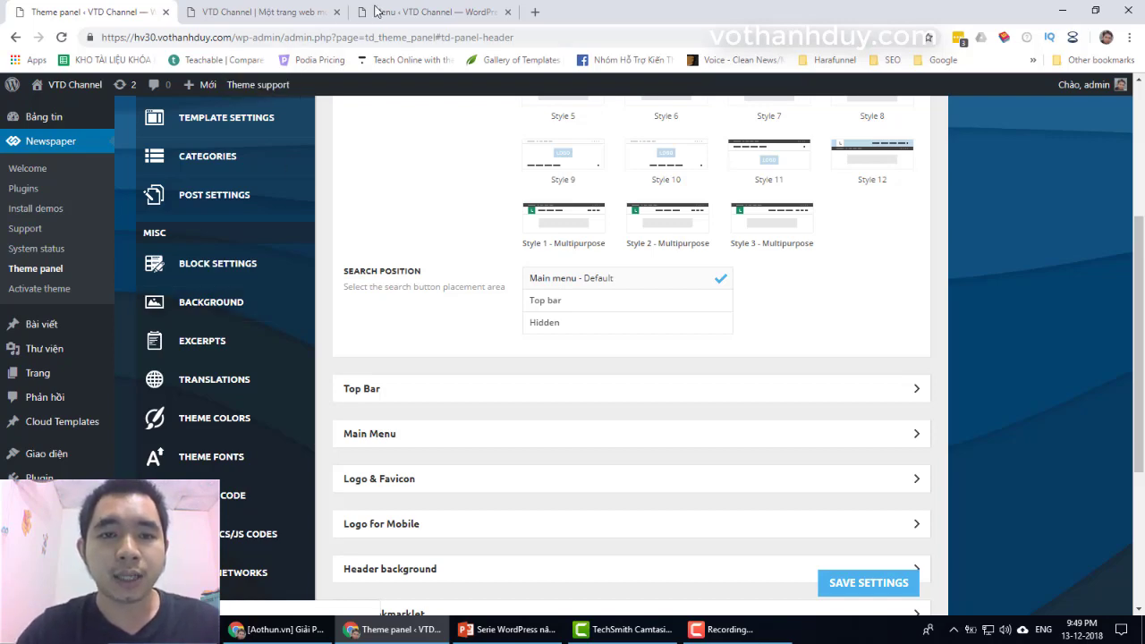
Return to the site's homepage and look through its header, featured posts and upper article sections.
{"action": "left_click", "coordinate": [277, 11]}
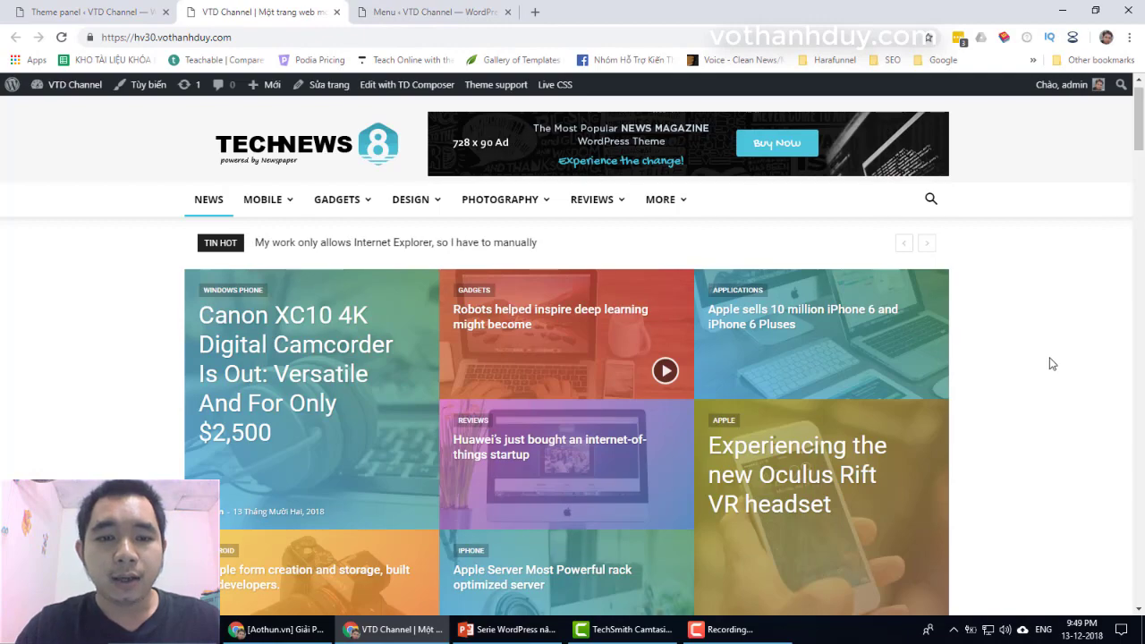
{"action": "scroll", "coordinate": [1053, 363], "scroll_direction": "down", "scroll_amount": 5}
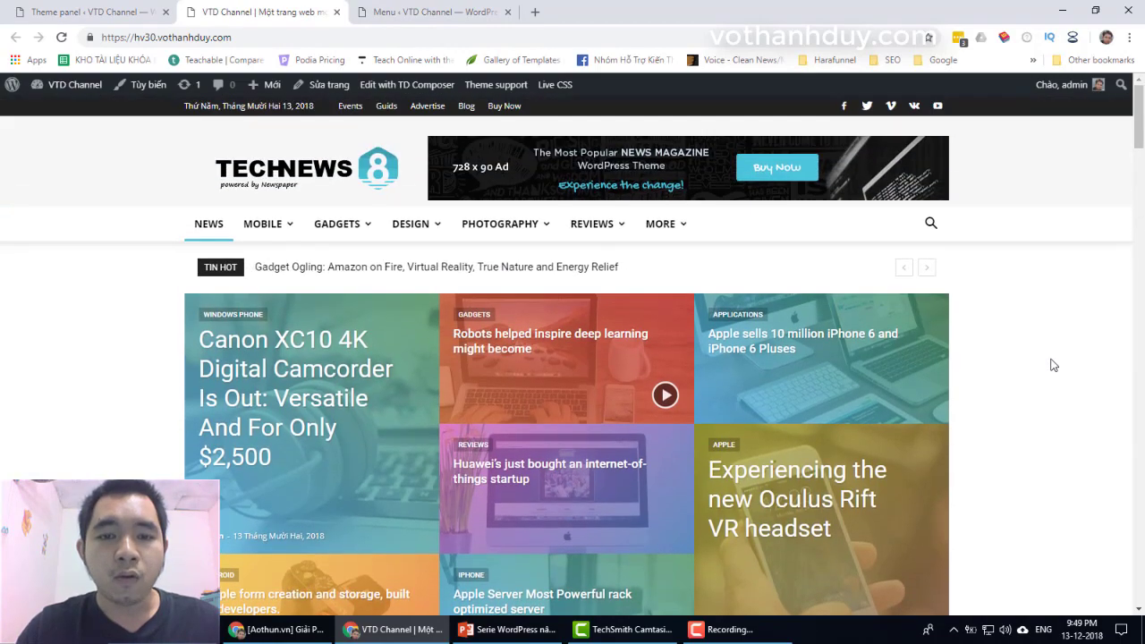
{"action": "scroll", "coordinate": [1053, 372], "scroll_direction": "down", "scroll_amount": 2}
{"action": "scroll", "coordinate": [1053, 372], "scroll_direction": "down", "scroll_amount": 4}
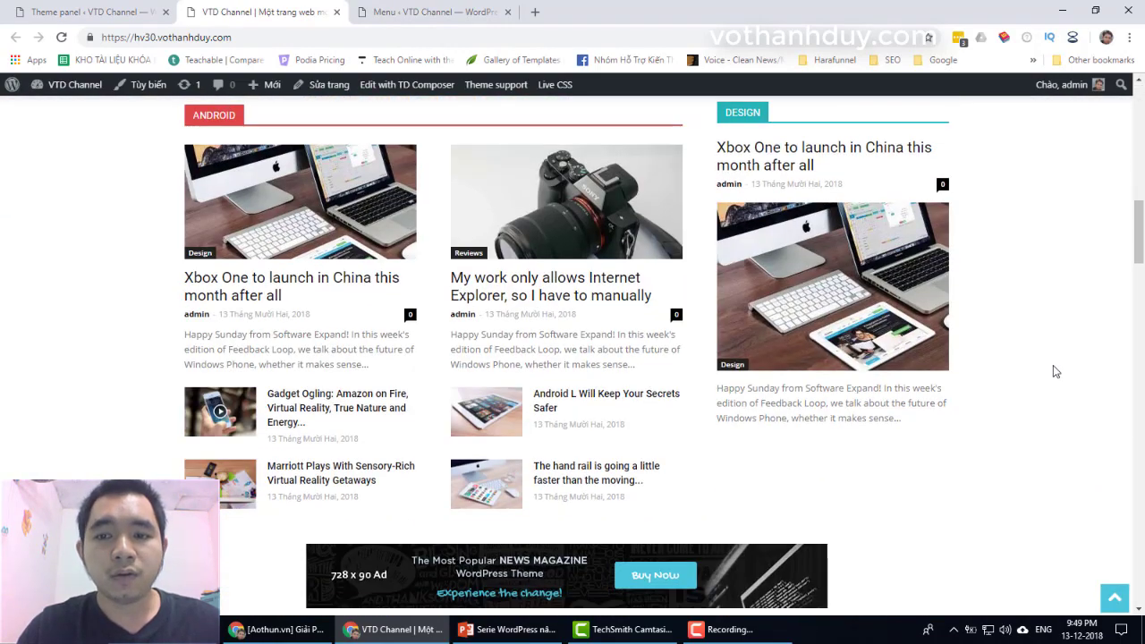
{"action": "scroll", "coordinate": [1054, 372], "scroll_direction": "up", "scroll_amount": 5}
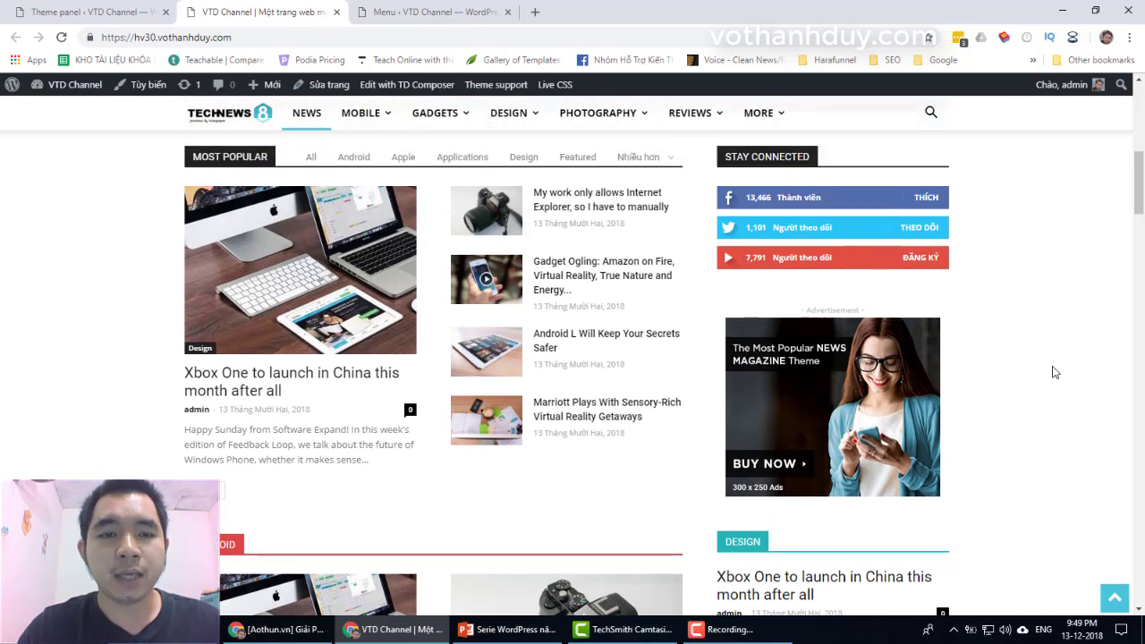